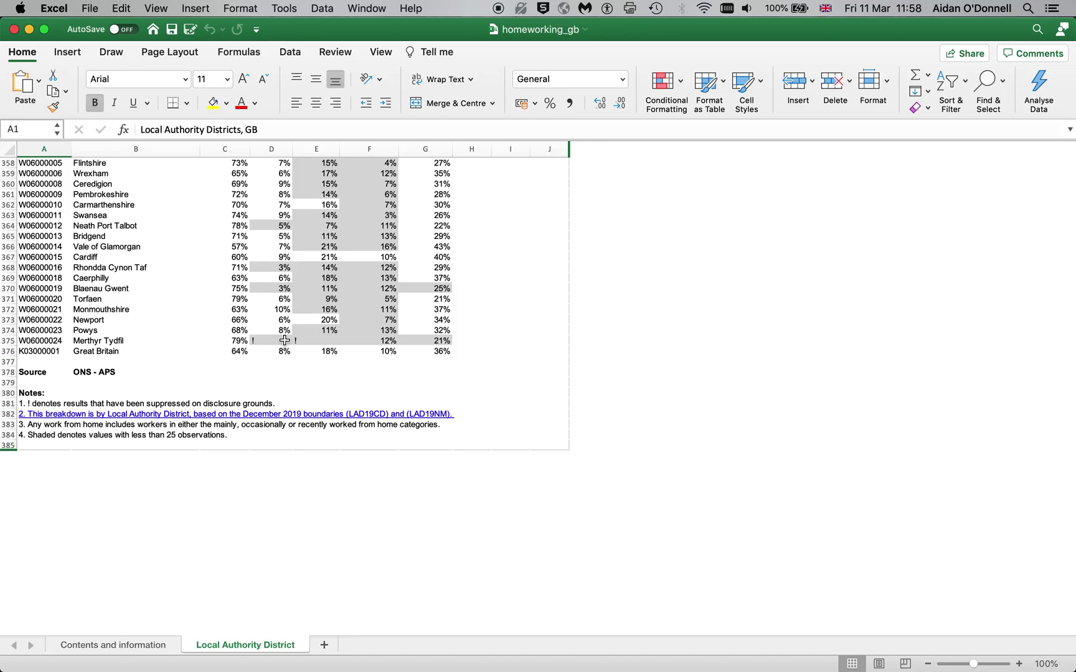
{"action": "left_click_drag", "start_coordinate": [283, 340], "coordinate": [19, 158]}
{"action": "left_click_drag", "start_coordinate": [2, 7], "coordinate": [3, 6]}
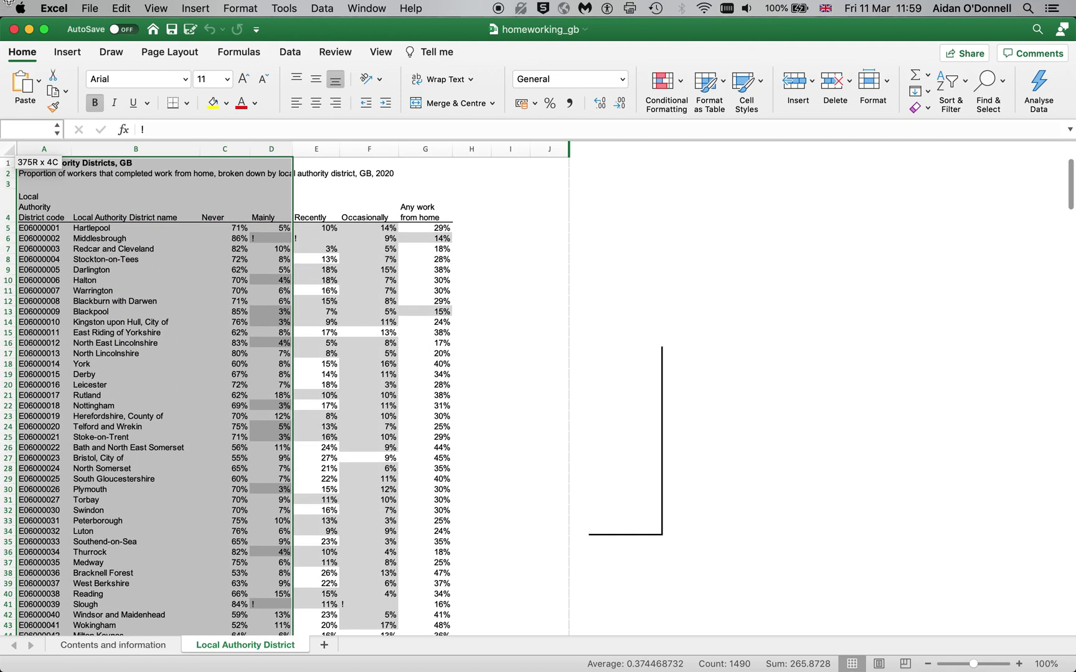
{"action": "left_click", "coordinate": [244, 259]}
Copy the district code, district name and Never columns, from the header row through Merthyr Tydfil, into a new sheet
{"action": "left_click_drag", "start_coordinate": [30, 205], "coordinate": [210, 528]}
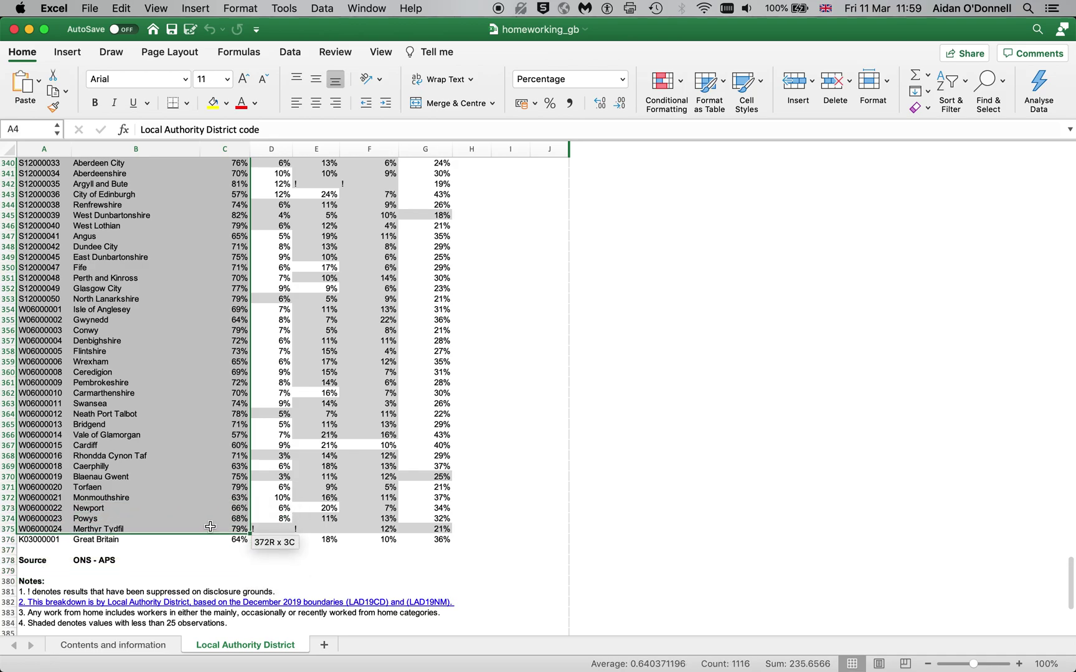
{"action": "key", "text": "super+c"}
{"action": "left_click", "coordinate": [324, 646]}
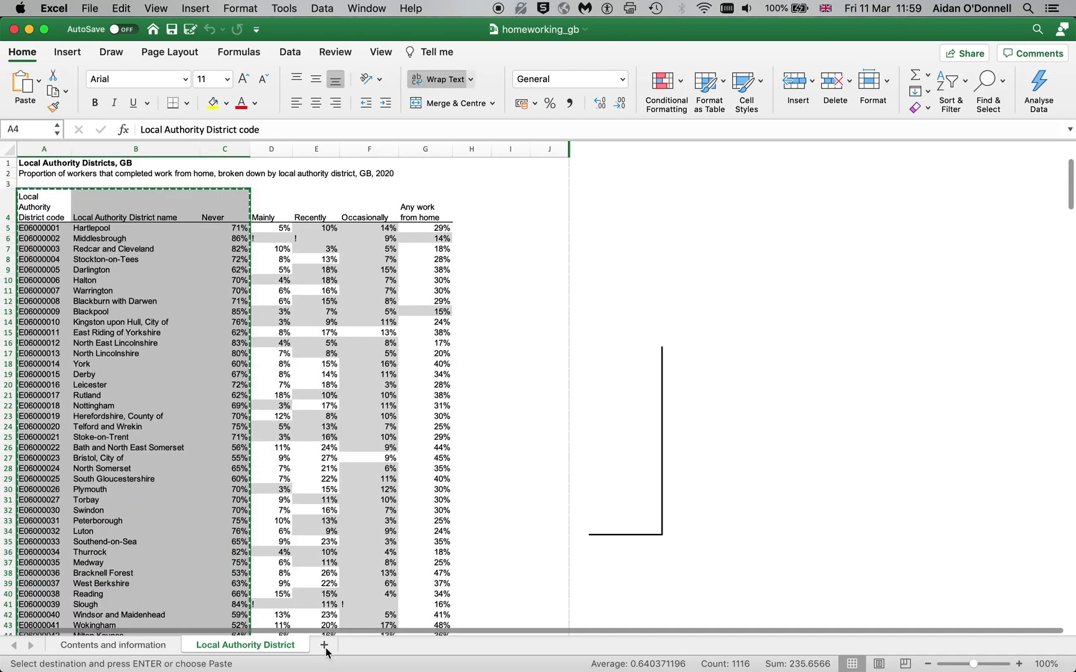
{"action": "left_click", "coordinate": [325, 646]}
{"action": "key", "text": "super+v"}
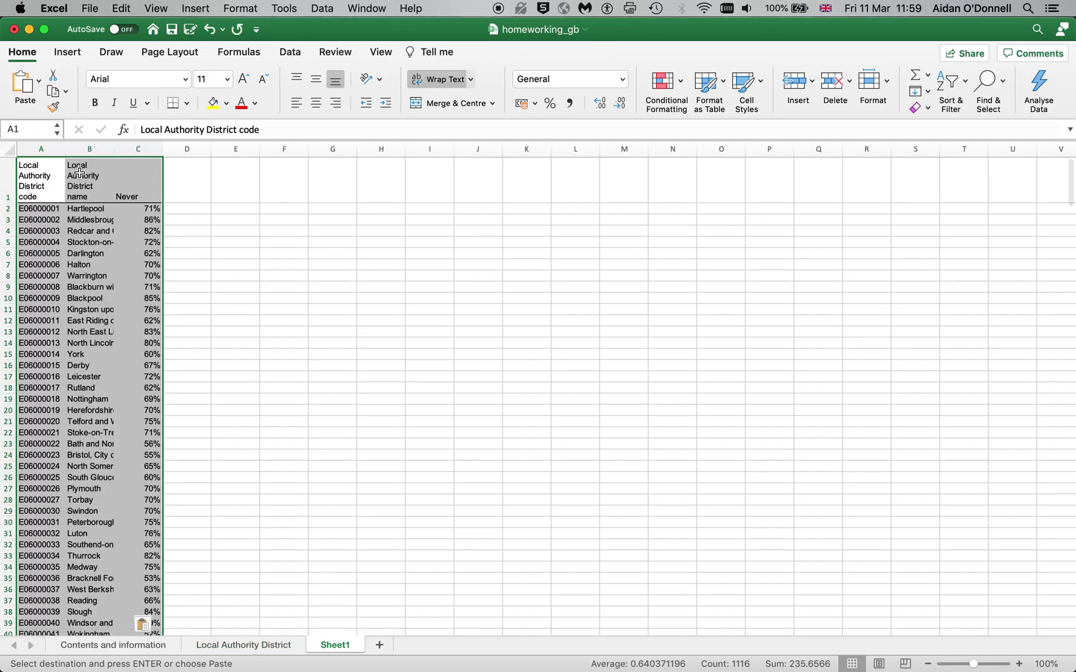
Widen the district name column and set the Never column's width to about 20.67
{"action": "left_click_drag", "start_coordinate": [113, 148], "coordinate": [144, 147]}
{"action": "left_click", "coordinate": [236, 242]}
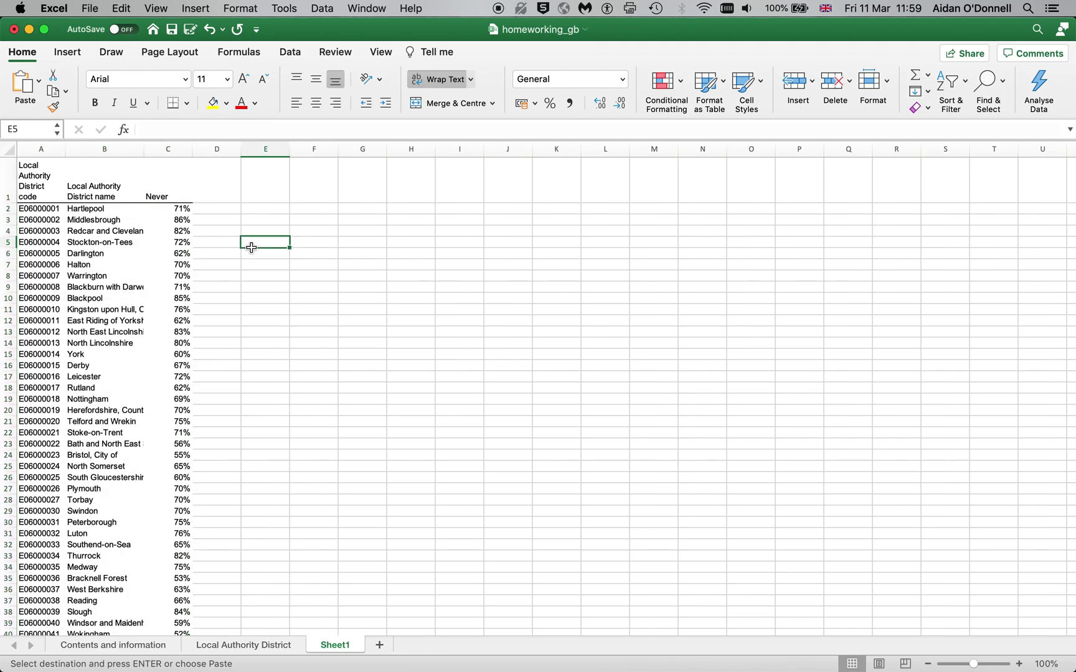
{"action": "left_click_drag", "start_coordinate": [192, 147], "coordinate": [238, 148]}
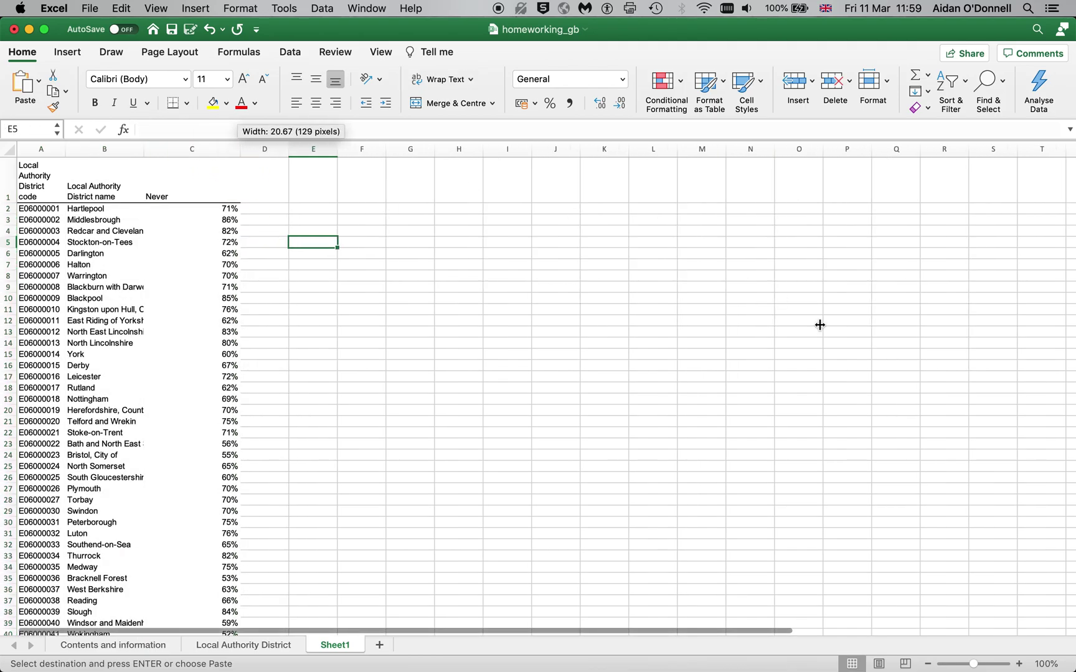
Enlarge the new sheet and check the copied data down to the empty rows below its last record
{"action": "scroll", "coordinate": [429, 461], "scroll_direction": "up", "scroll_amount": 9}
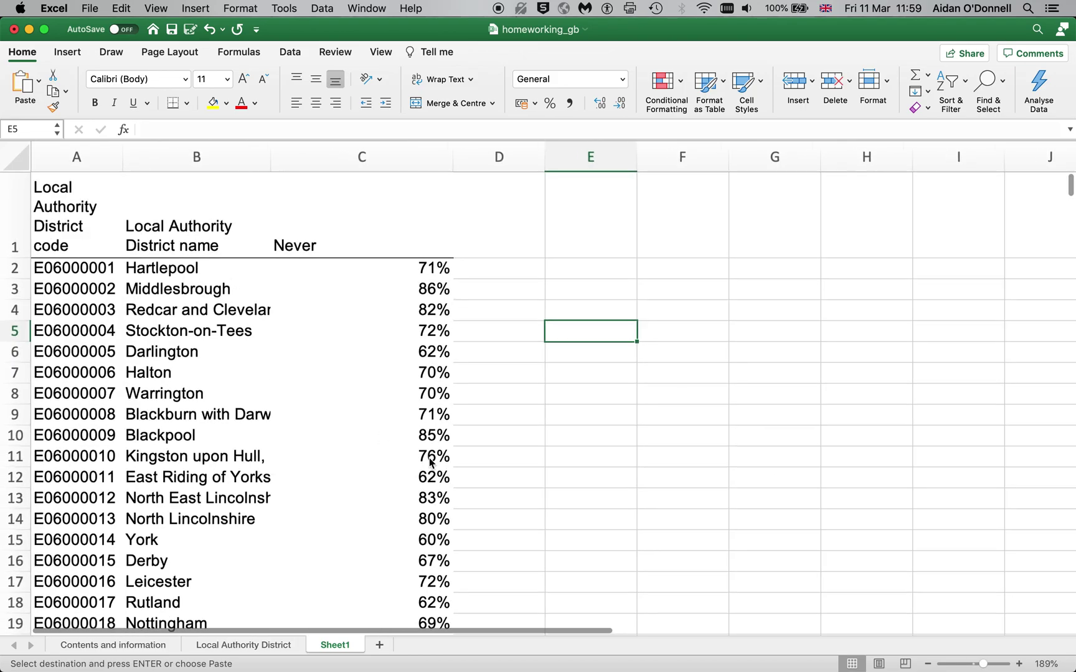
{"action": "left_click", "coordinate": [197, 311]}
{"action": "scroll", "coordinate": [41, 337], "scroll_direction": "down", "scroll_amount": 1}
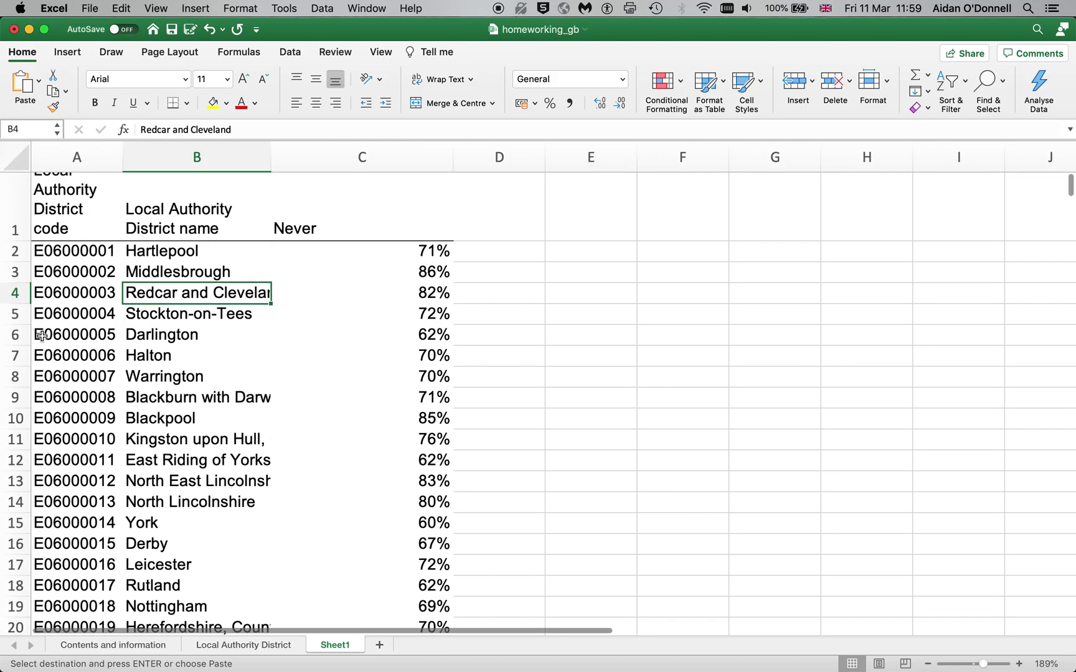
{"action": "left_click", "coordinate": [67, 315]}
{"action": "key", "text": "super+Down"}
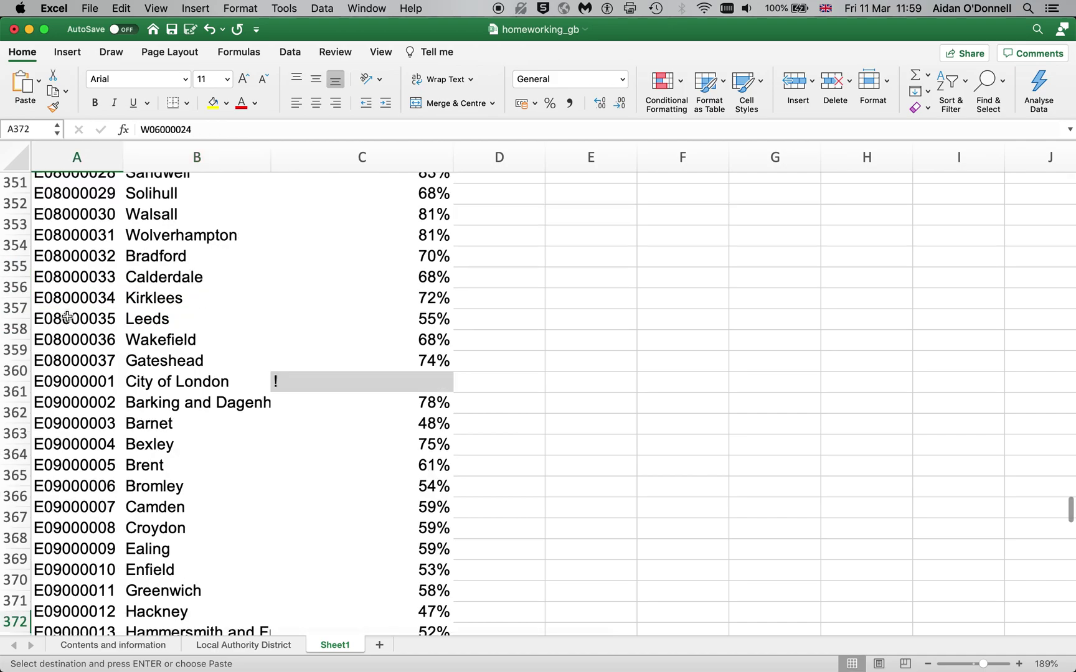
{"action": "key", "text": "Down"}
{"action": "key", "text": "Down"}
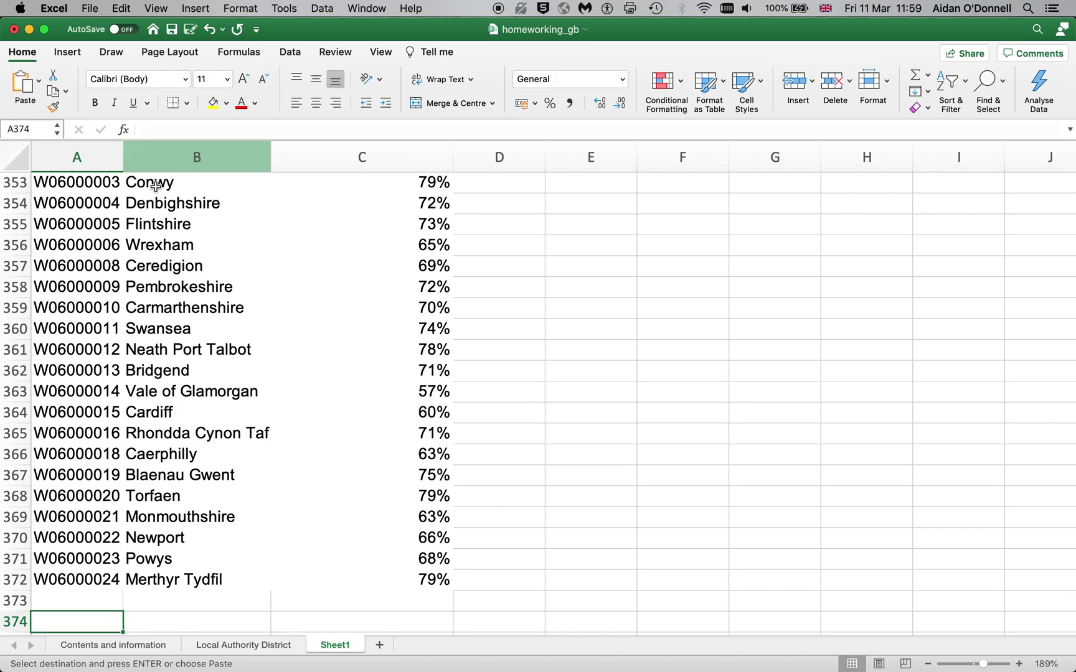
Save only the active sheet to the Desktop as never_data2 in CSV UTF-8 (Comma-delimited) format
{"action": "left_click", "coordinate": [92, 7]}
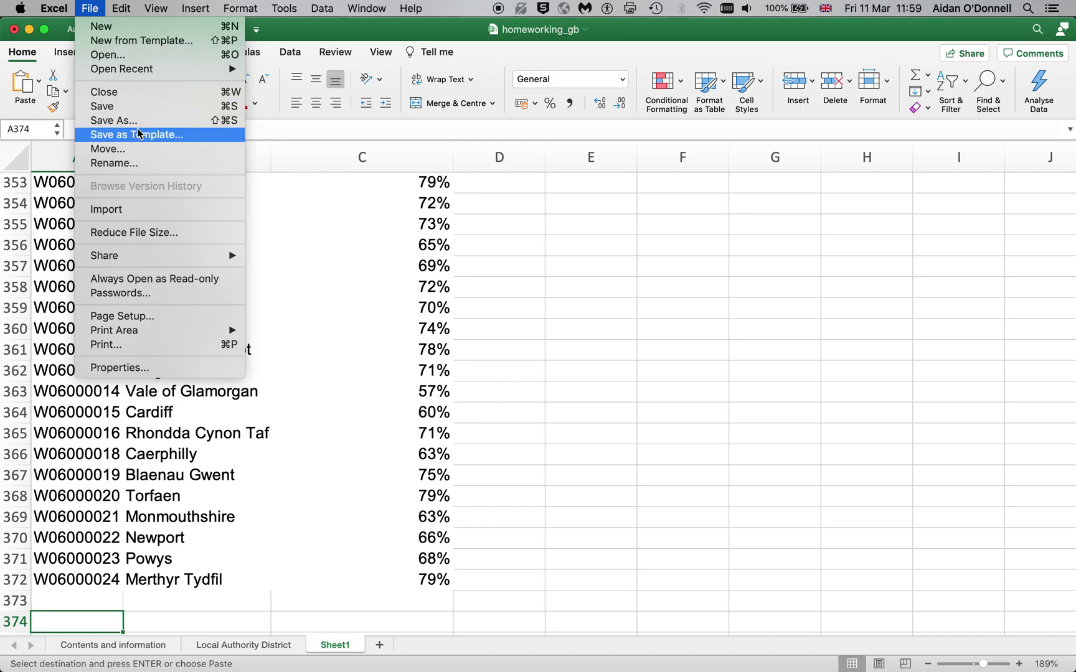
{"action": "left_click", "coordinate": [303, 163]}
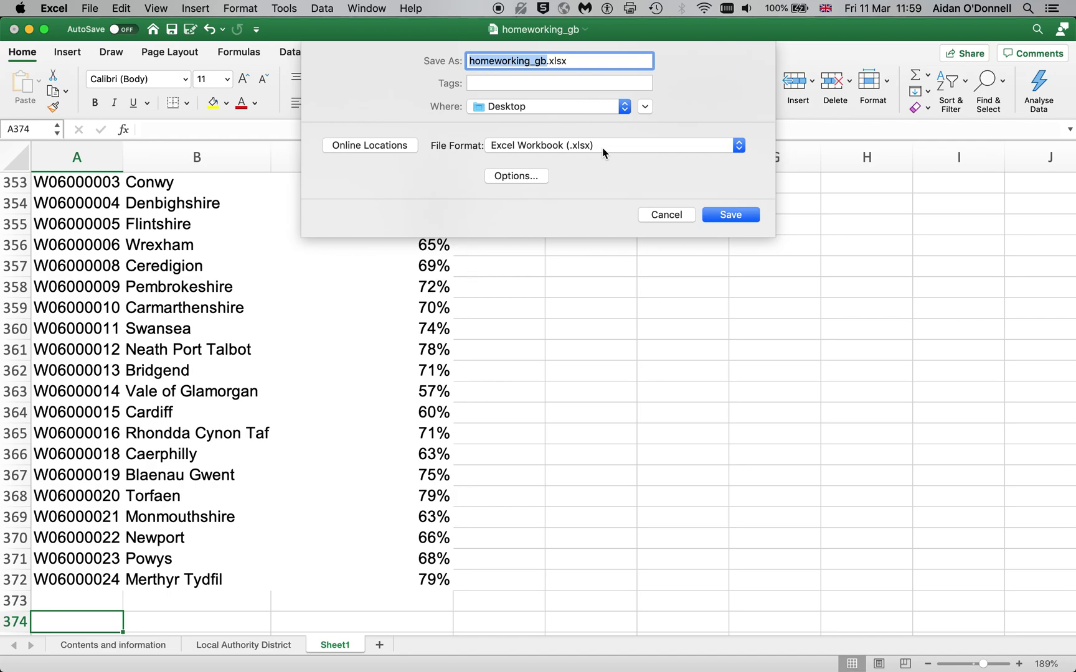
{"action": "left_click", "coordinate": [588, 145]}
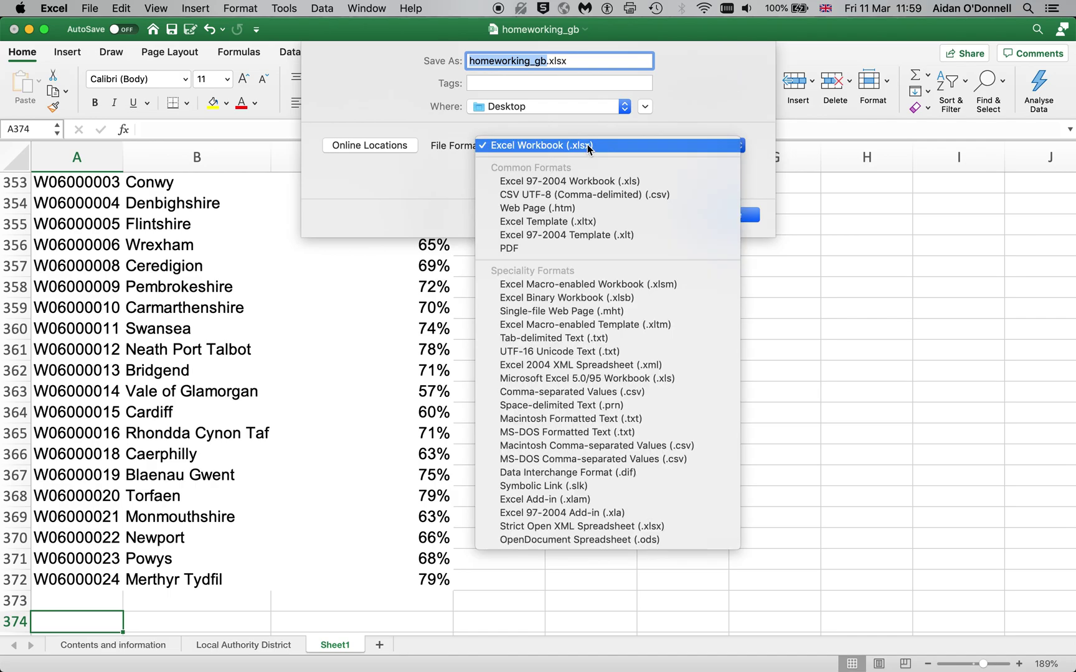
{"action": "left_click", "coordinate": [566, 196]}
{"action": "type", "text": "never_data"}
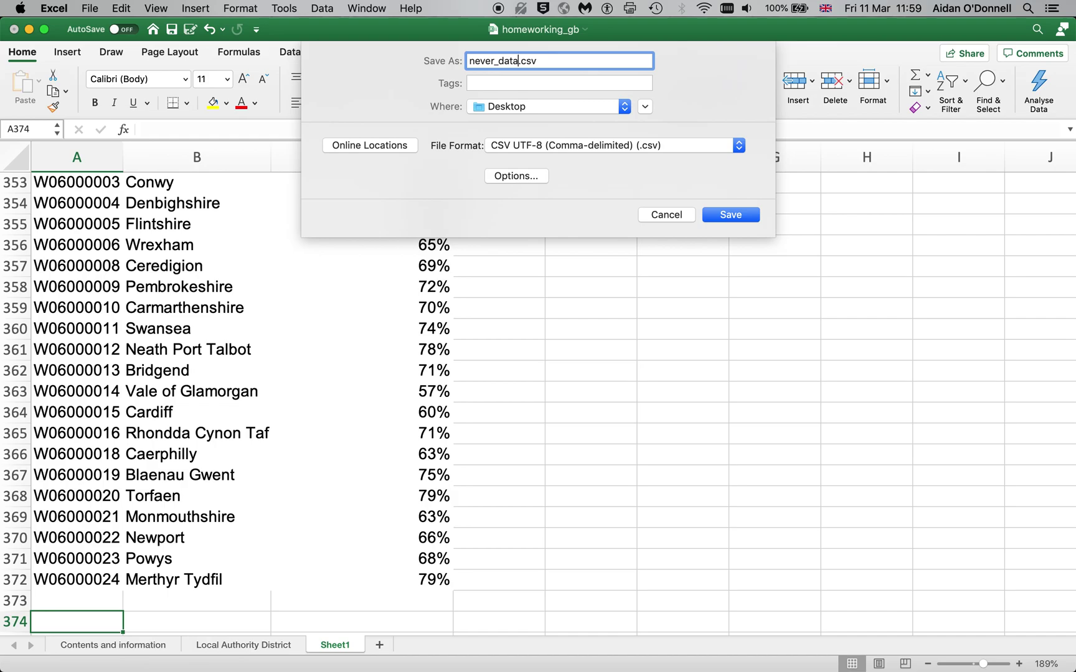
{"action": "type", "text": "2"}
{"action": "left_click", "coordinate": [731, 215]}
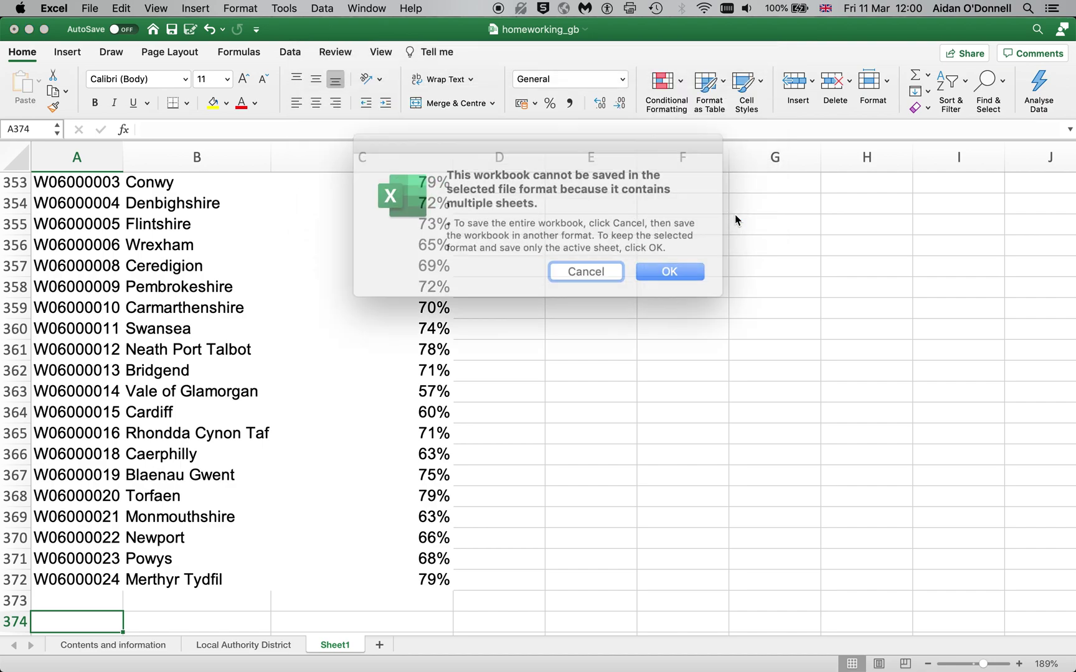
{"action": "key", "text": "Return"}
Switch to Datawrapper in Firefox and create a new choropleth map
{"action": "key", "text": "super+Tab"}
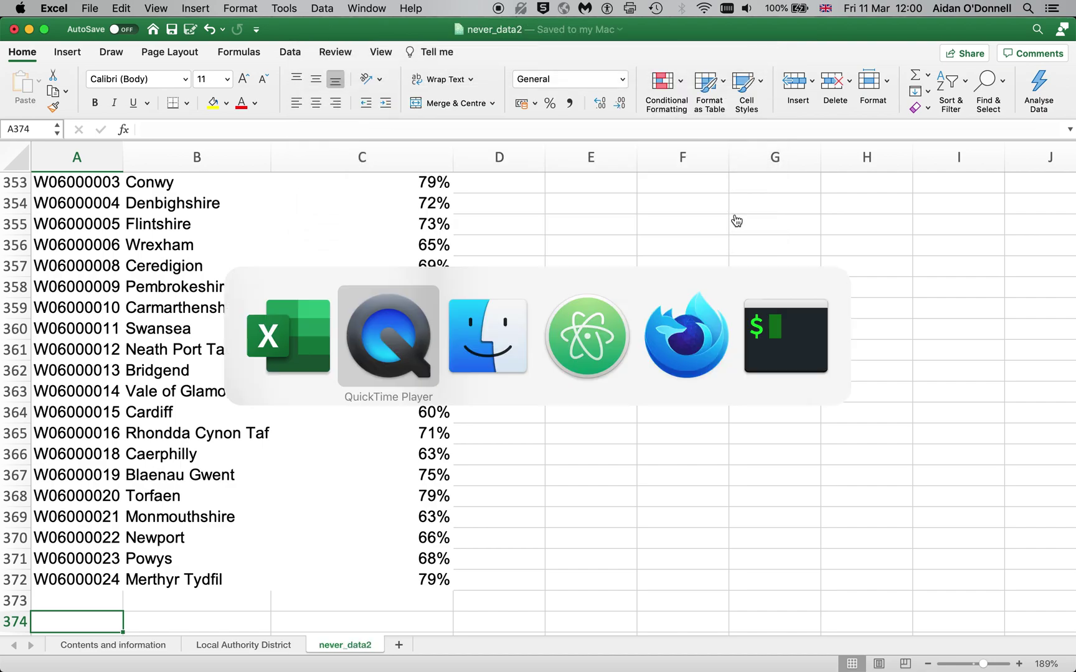
{"action": "key", "text": "super+Tab"}
{"action": "key", "text": "super+Tab"}
{"action": "key", "text": "super+Tab"}
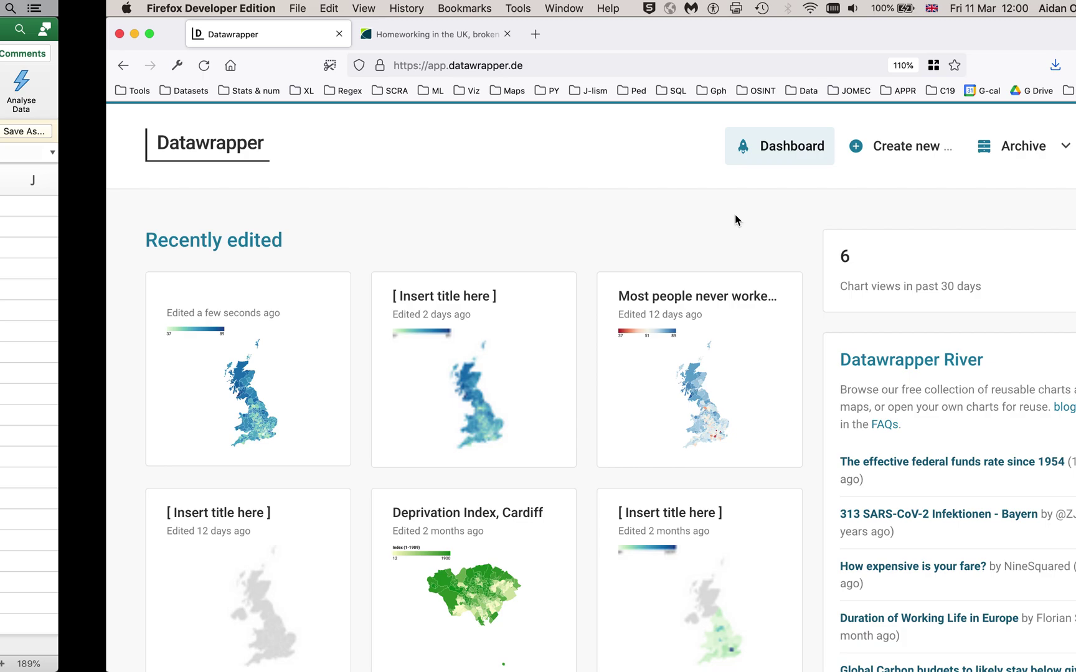
{"action": "mouse_move", "coordinate": [805, 147]}
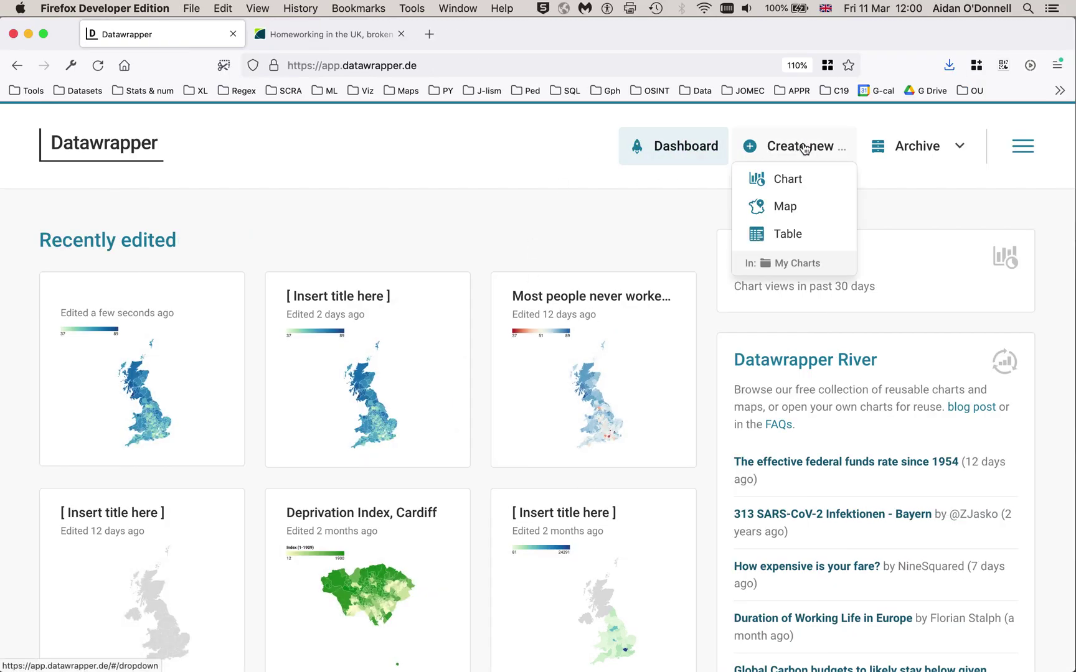
{"action": "left_click", "coordinate": [783, 209]}
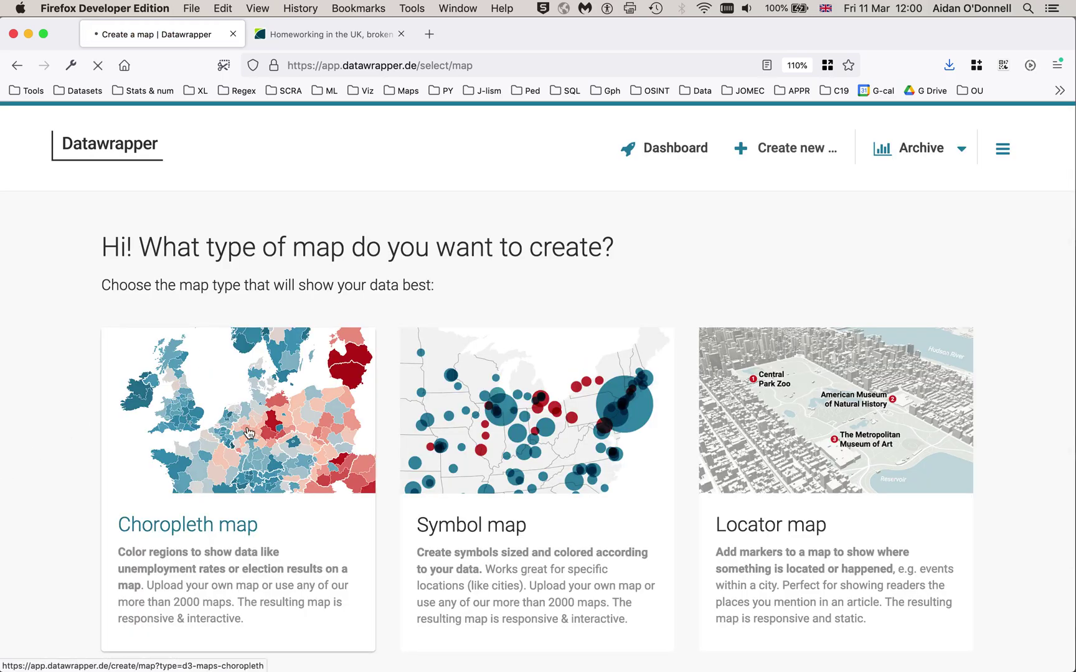
{"action": "left_click", "coordinate": [247, 433]}
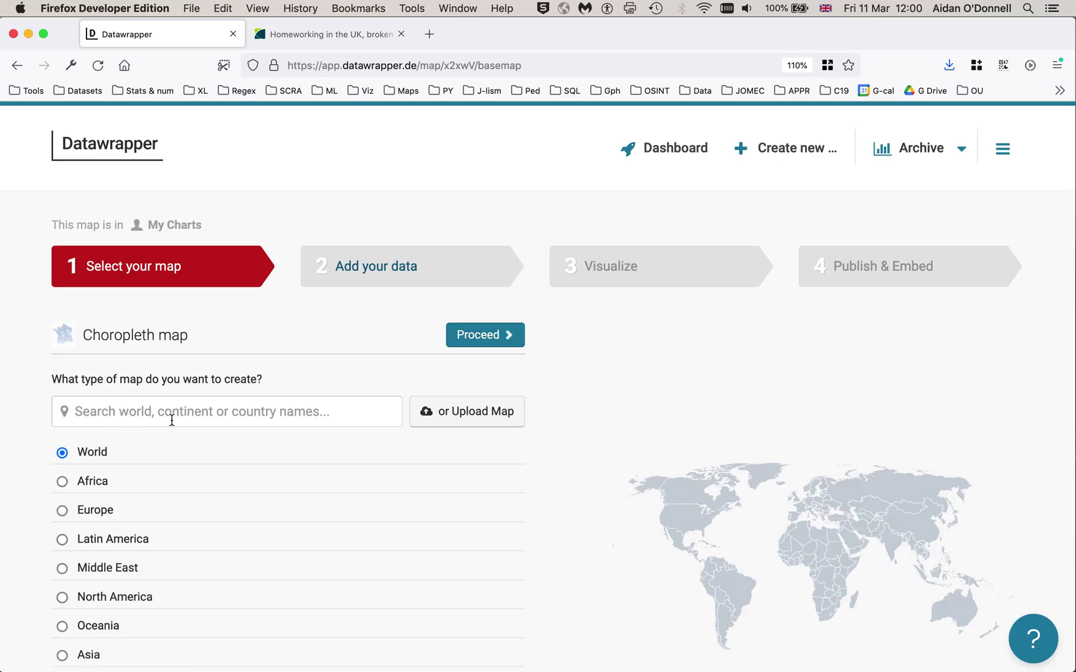
Search the base maps for "united k", choose United Kingdom » Local Authority Districts (2019) and proceed to adding data
{"action": "scroll", "coordinate": [25, 389], "scroll_direction": "down", "scroll_amount": 5}
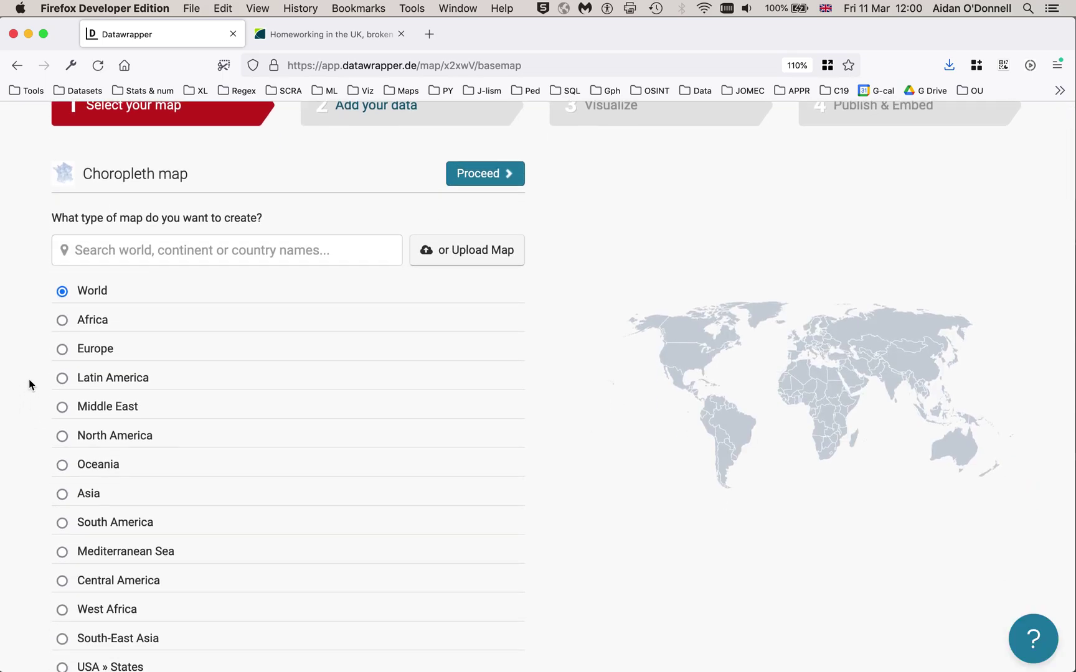
{"action": "left_click", "coordinate": [168, 258]}
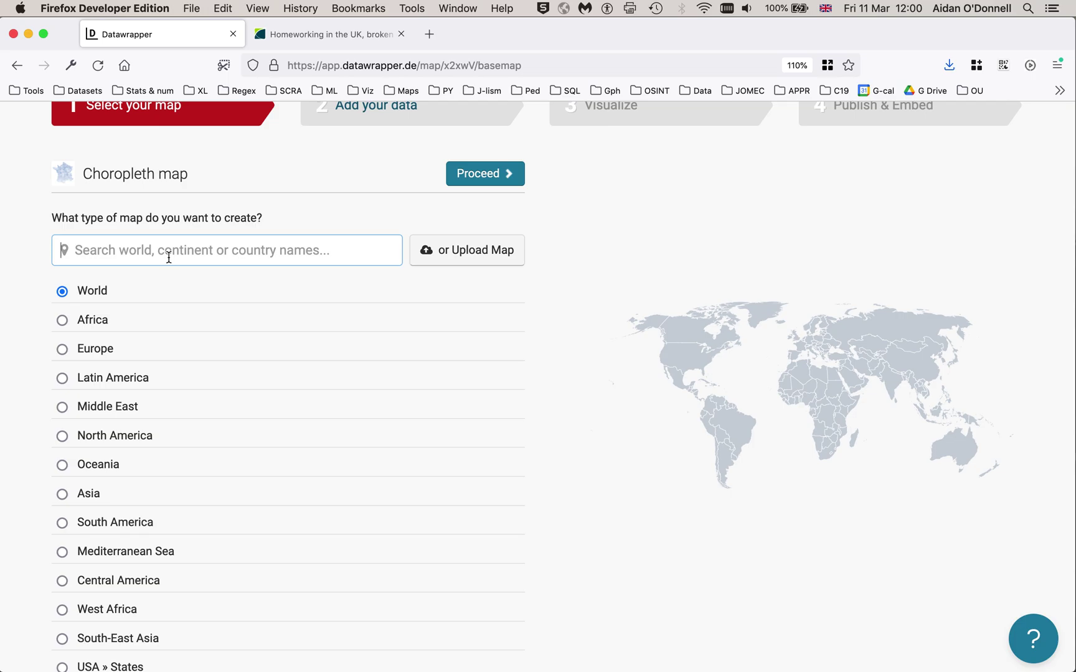
{"action": "type", "text": "united k"}
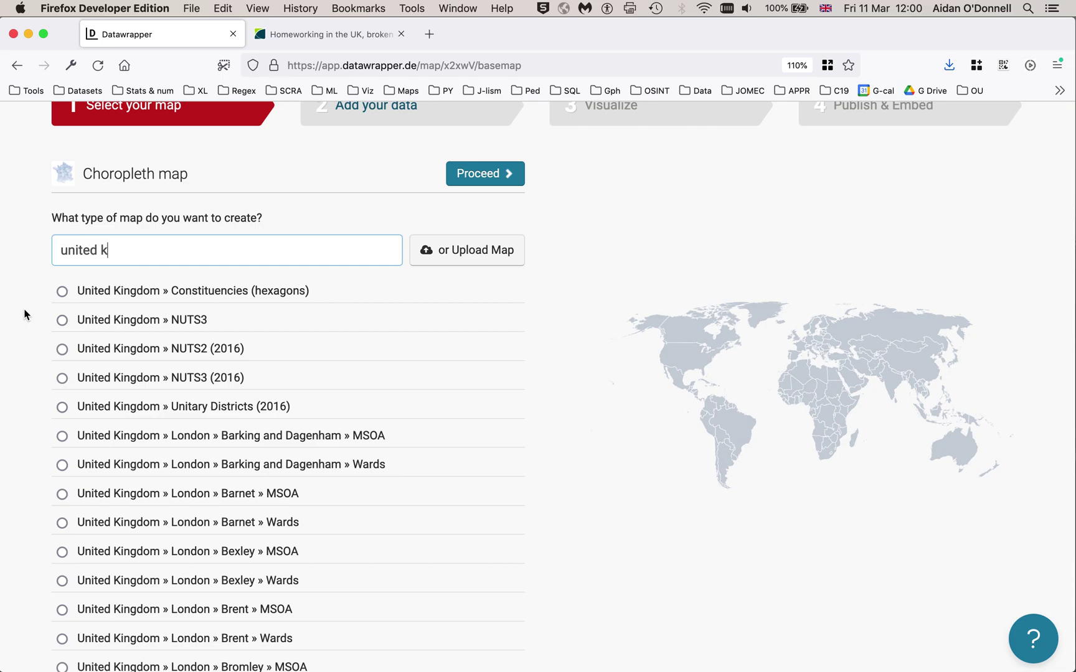
{"action": "scroll", "coordinate": [25, 315], "scroll_direction": "down", "scroll_amount": 15}
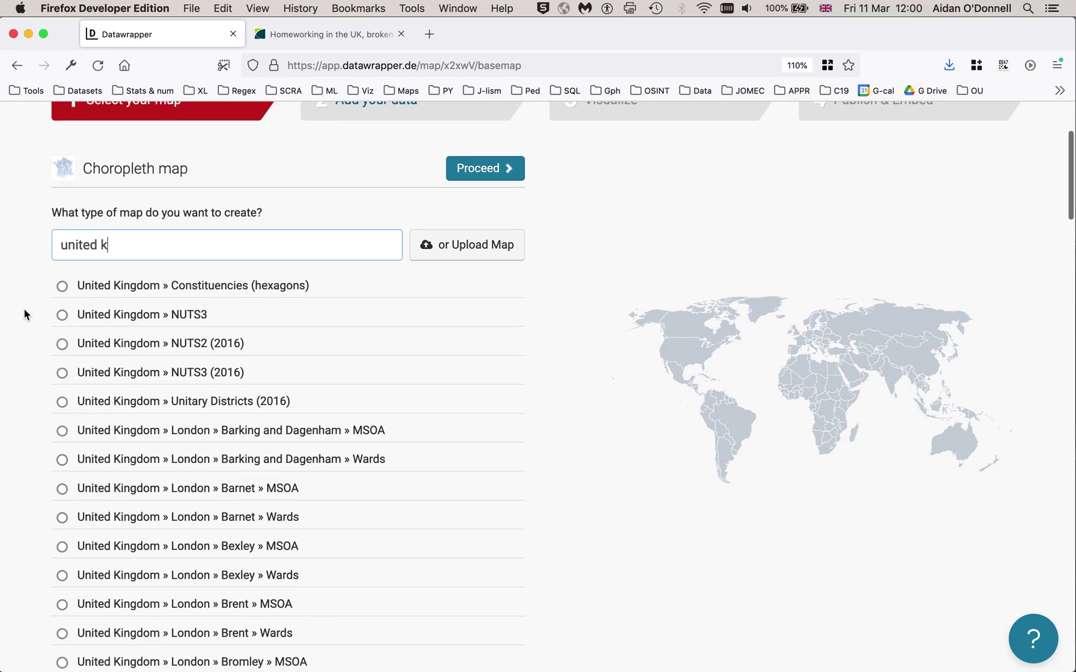
{"action": "scroll", "coordinate": [25, 314], "scroll_direction": "down", "scroll_amount": 15}
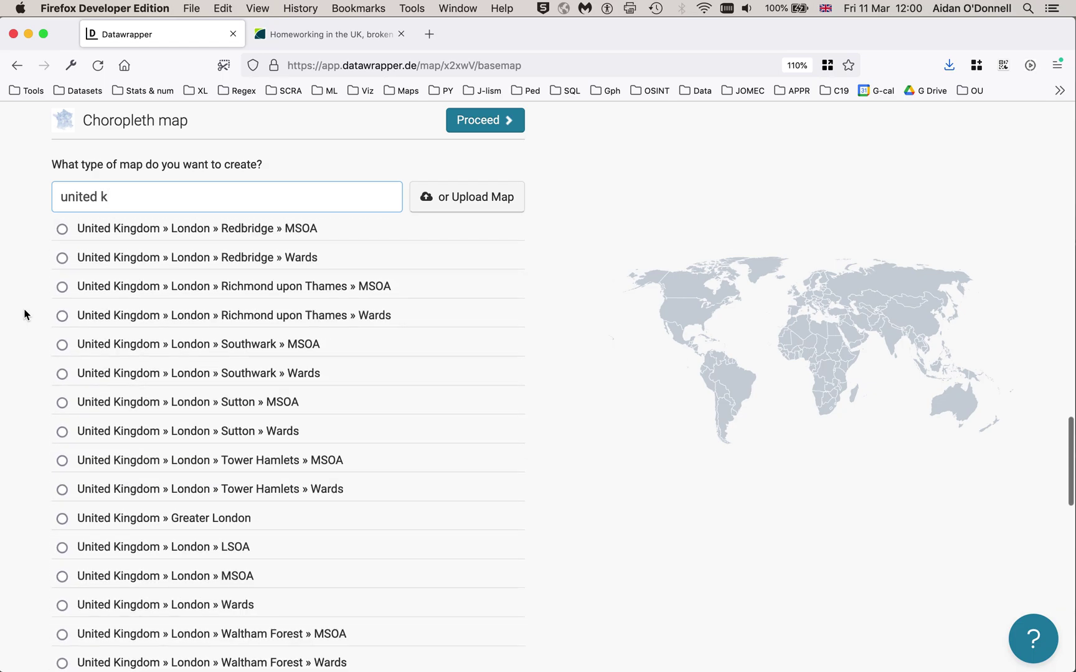
{"action": "scroll", "coordinate": [25, 314], "scroll_direction": "down", "scroll_amount": 10}
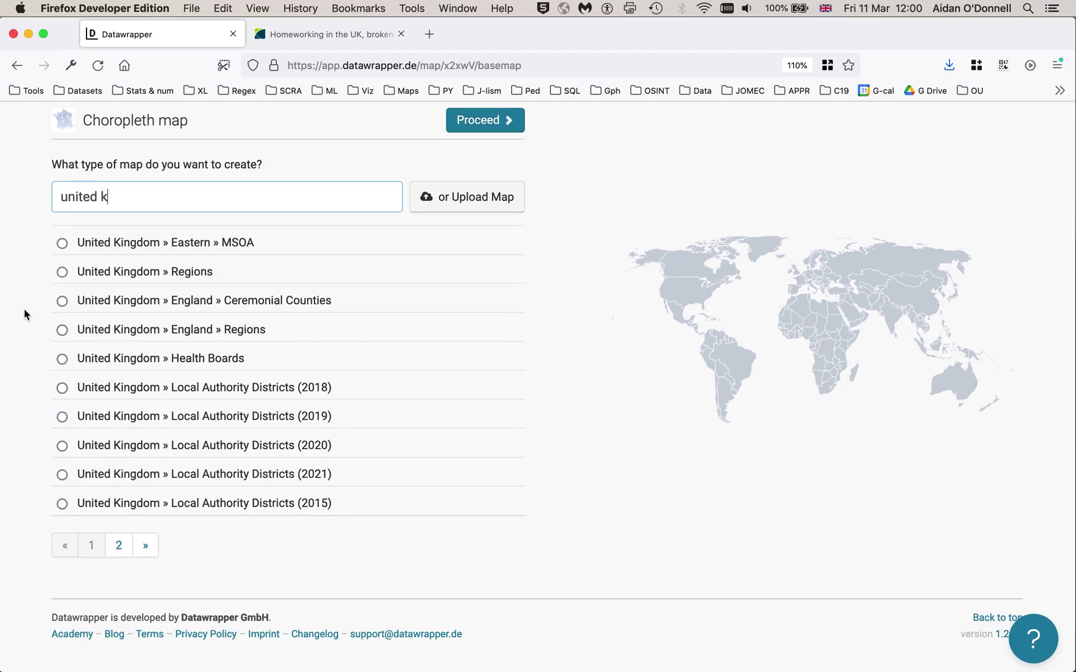
{"action": "left_click", "coordinate": [107, 424]}
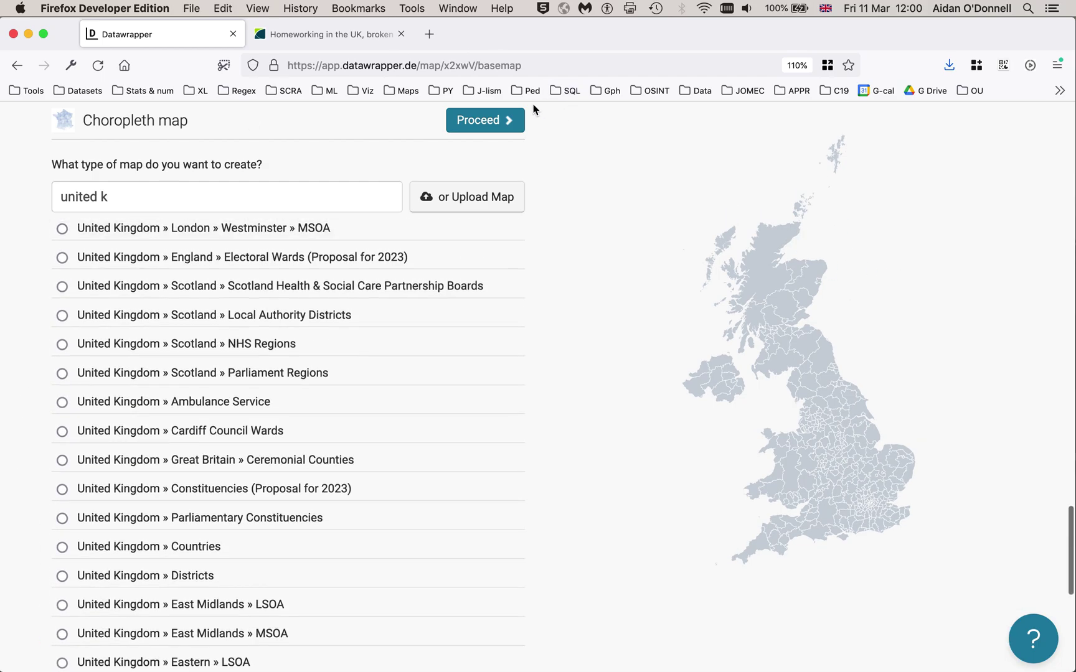
{"action": "left_click", "coordinate": [477, 124]}
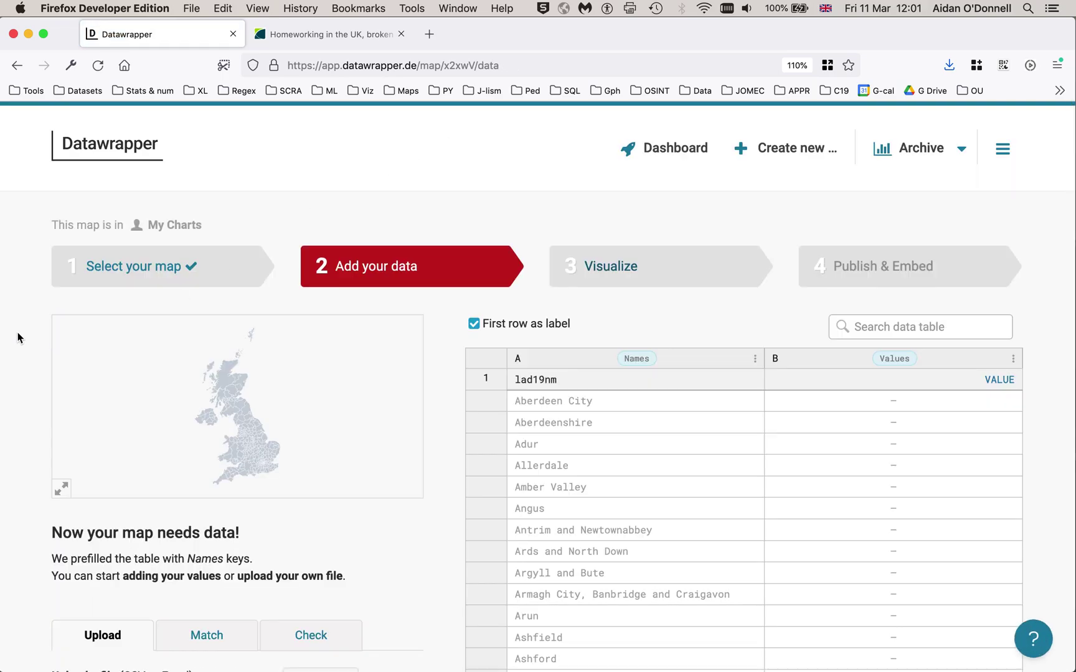
Upload never_data2.csv from the Desktop as the map's data and dismiss the notification
{"action": "scroll", "coordinate": [17, 336], "scroll_direction": "down", "scroll_amount": 5}
{"action": "left_click", "coordinate": [322, 498]}
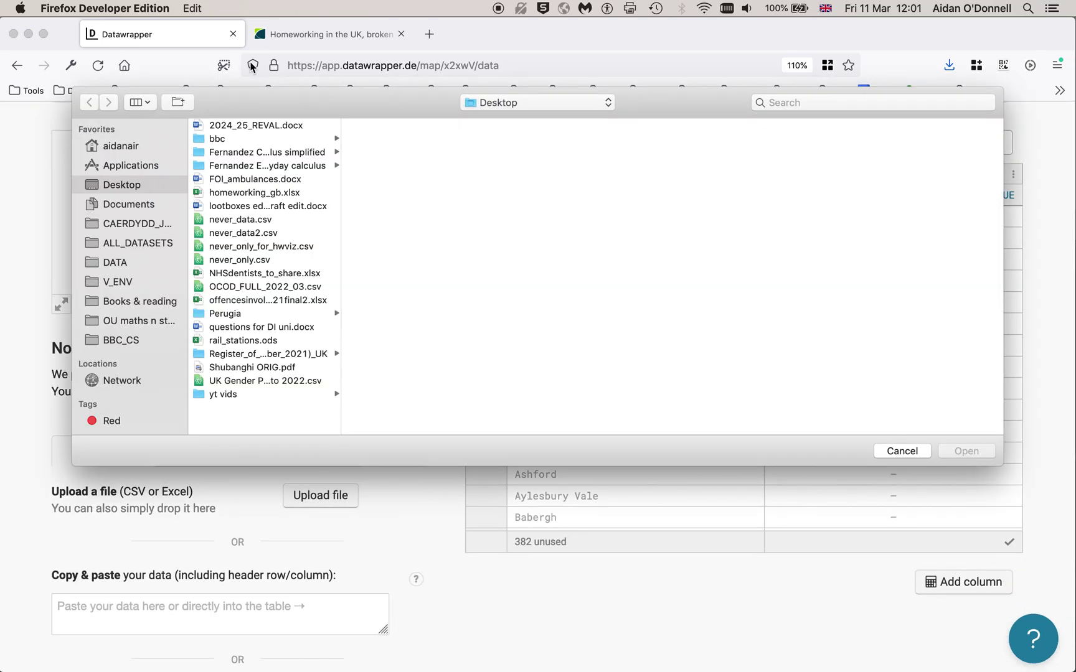
{"action": "left_click", "coordinate": [260, 234]}
{"action": "left_click", "coordinate": [989, 455]}
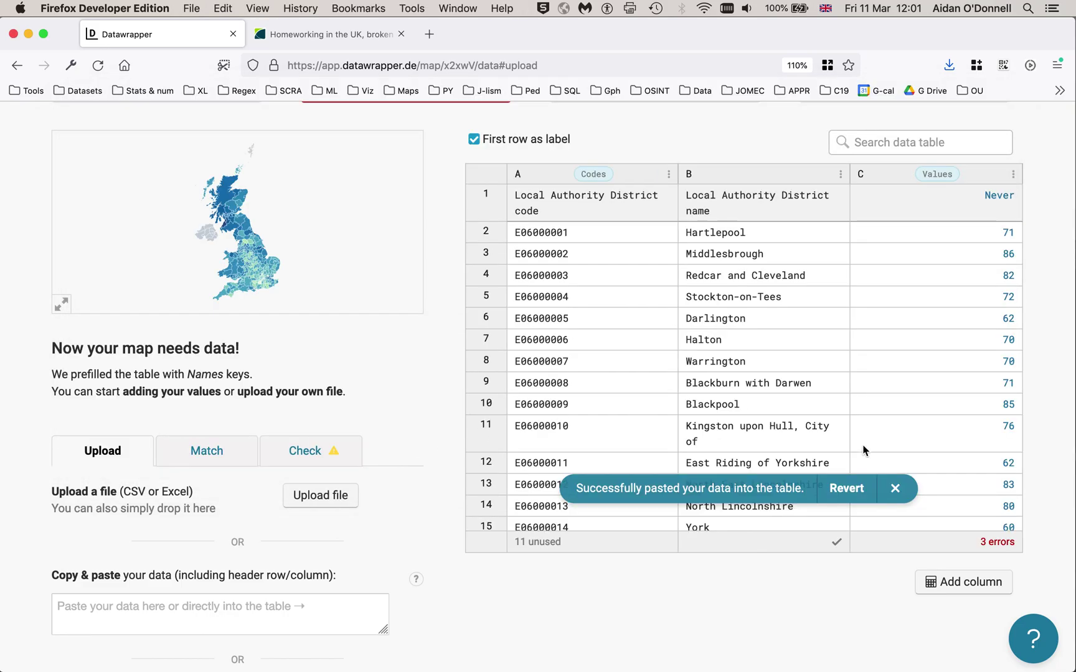
{"action": "left_click", "coordinate": [895, 491]}
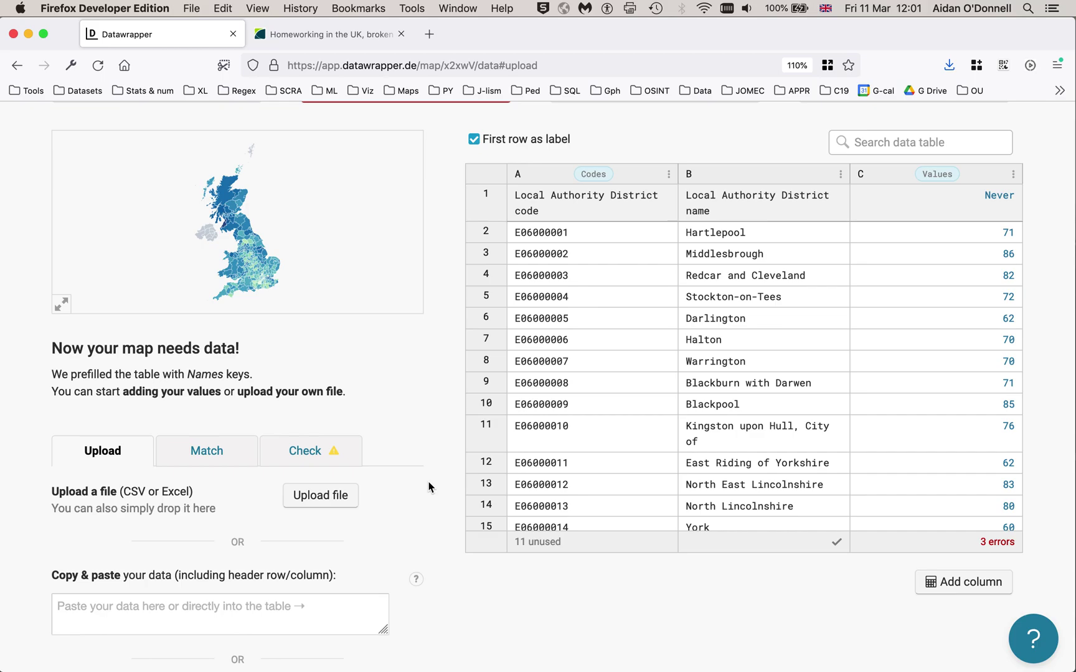
Look over the uploaded data and proceed to matching it with the map
{"action": "scroll", "coordinate": [428, 486], "scroll_direction": "down", "scroll_amount": 5}
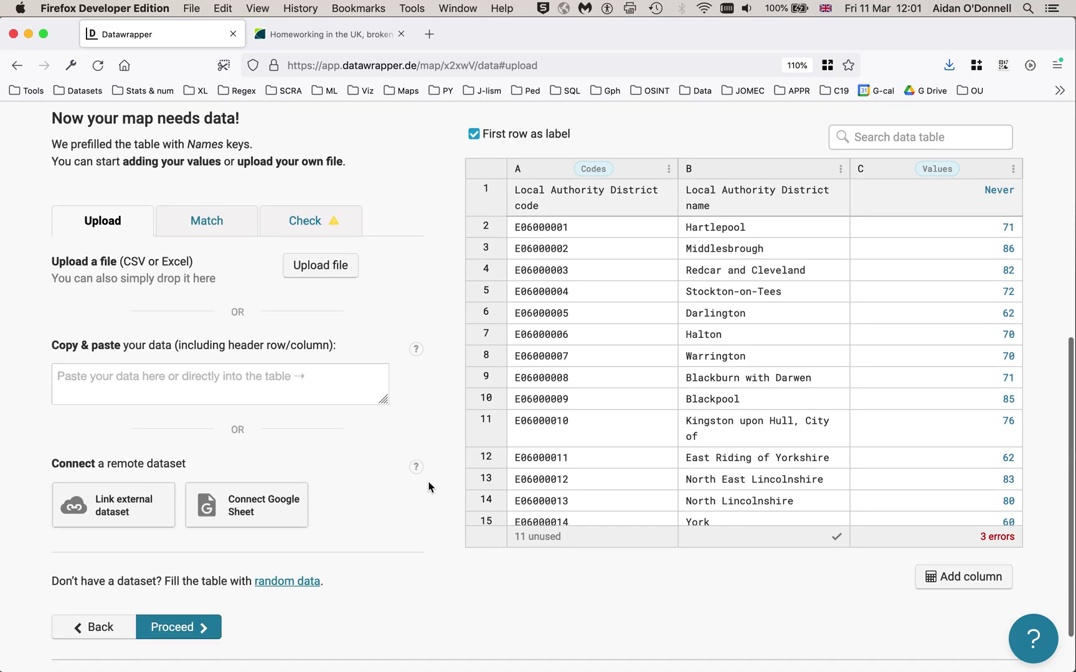
{"action": "scroll", "coordinate": [428, 487], "scroll_direction": "up", "scroll_amount": 5}
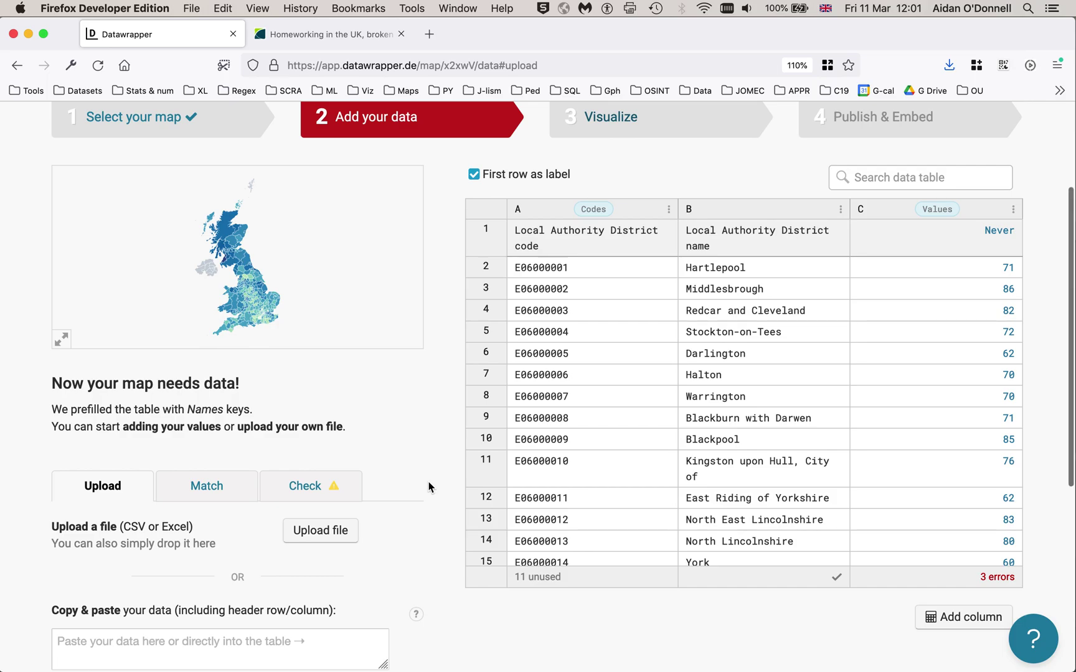
{"action": "scroll", "coordinate": [428, 487], "scroll_direction": "down", "scroll_amount": 8}
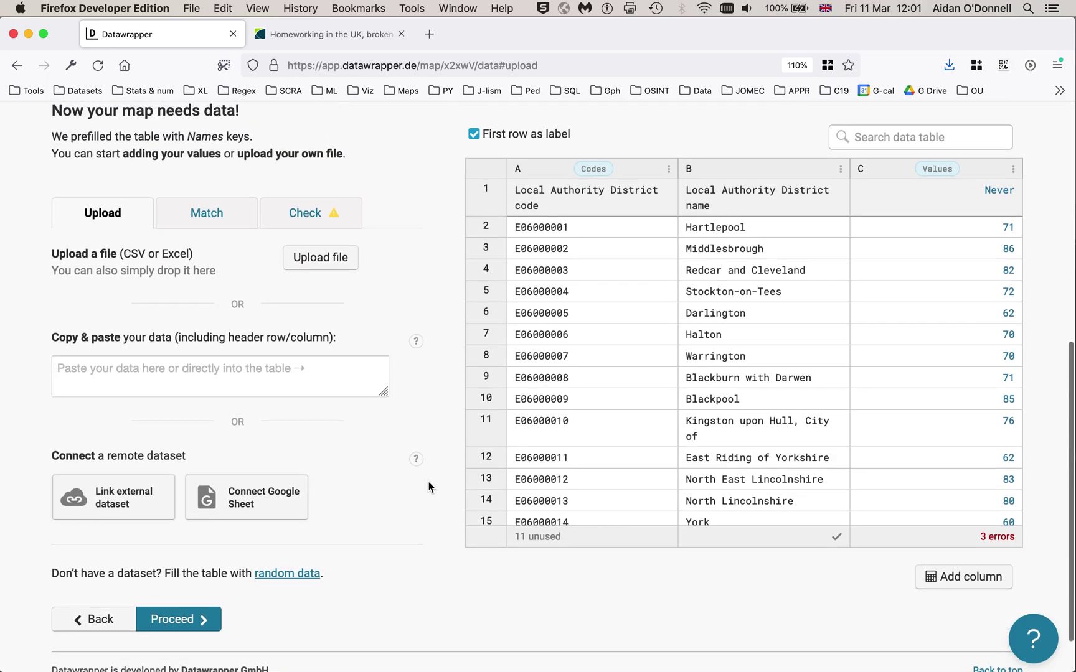
{"action": "left_click", "coordinate": [180, 623]}
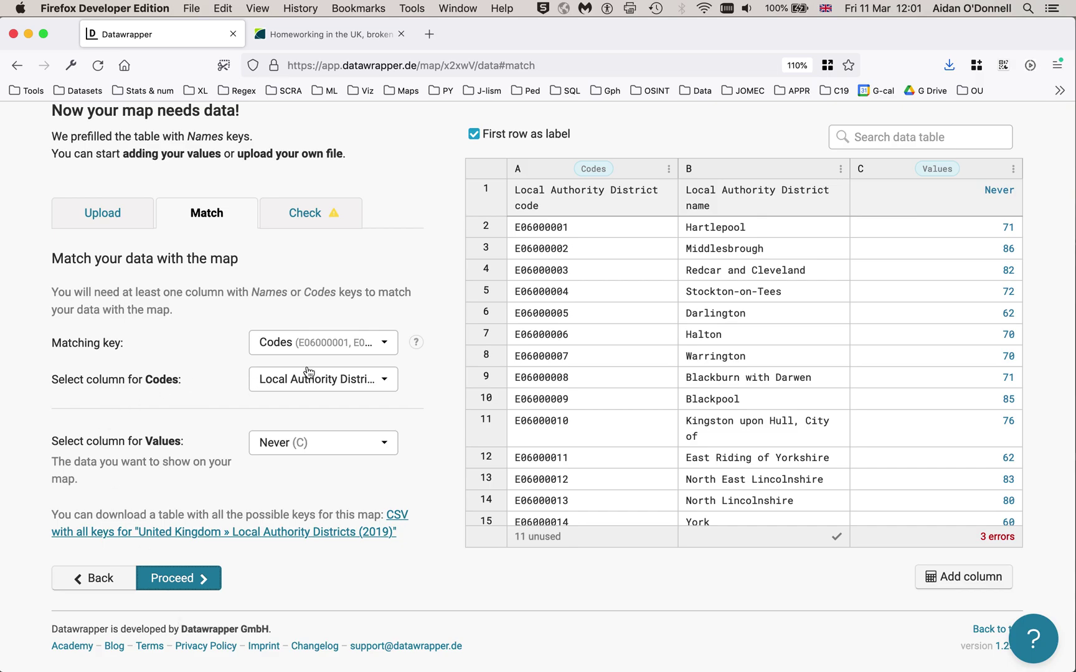
Review the matching key and codes column options, and proceed through the data check to the Visualize stage
{"action": "left_click", "coordinate": [388, 347]}
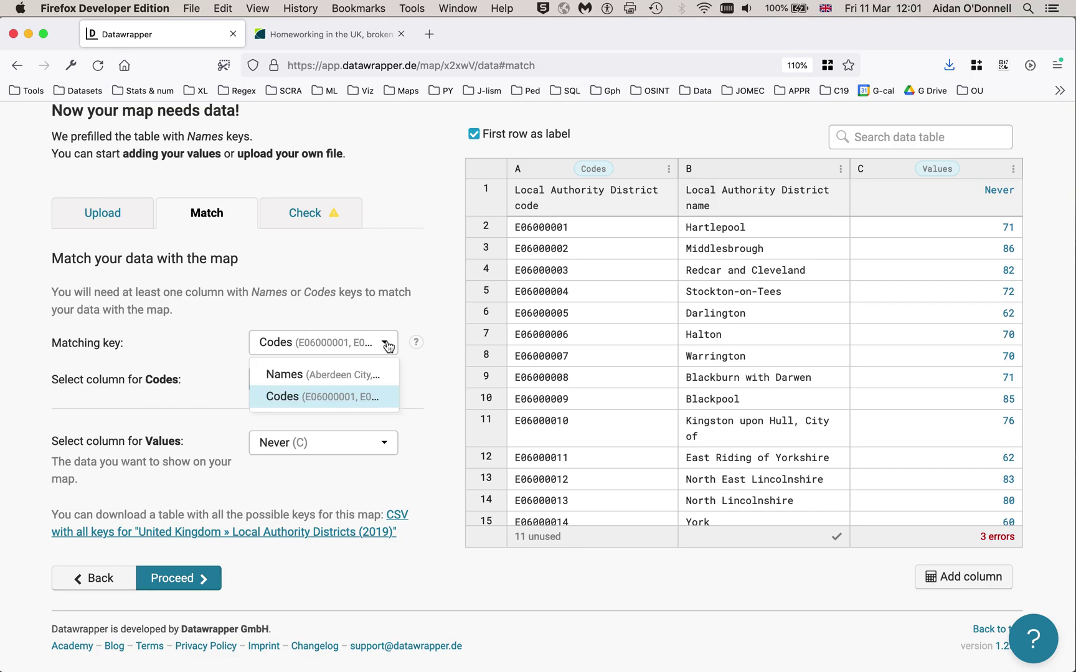
{"action": "left_click", "coordinate": [387, 347]}
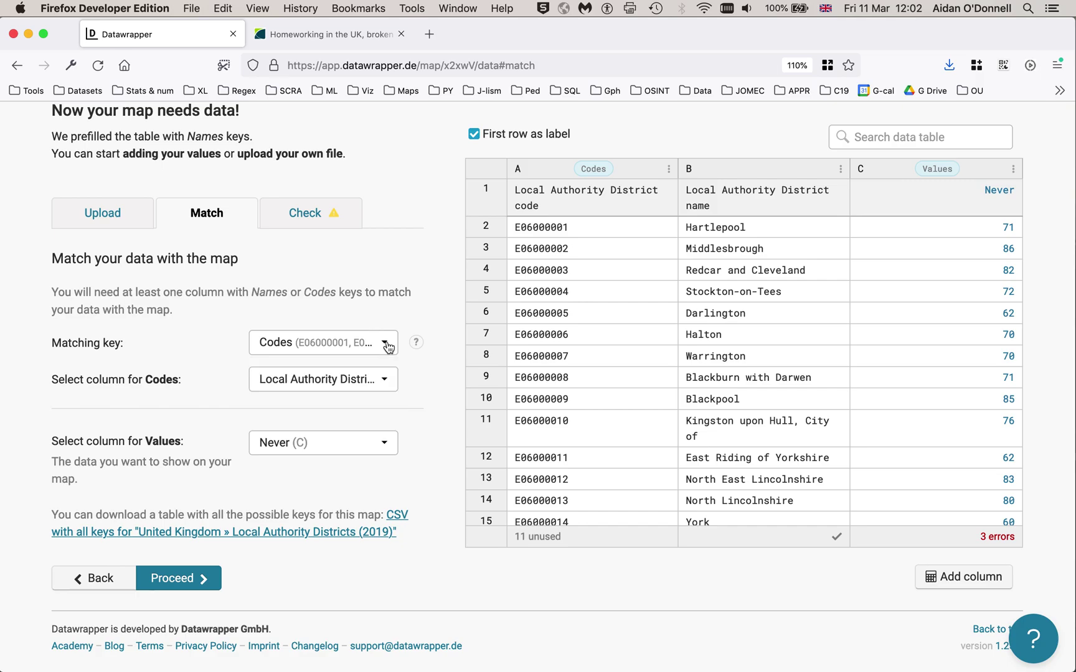
{"action": "left_click", "coordinate": [388, 381]}
{"action": "left_click", "coordinate": [387, 381]}
{"action": "left_click", "coordinate": [193, 579]}
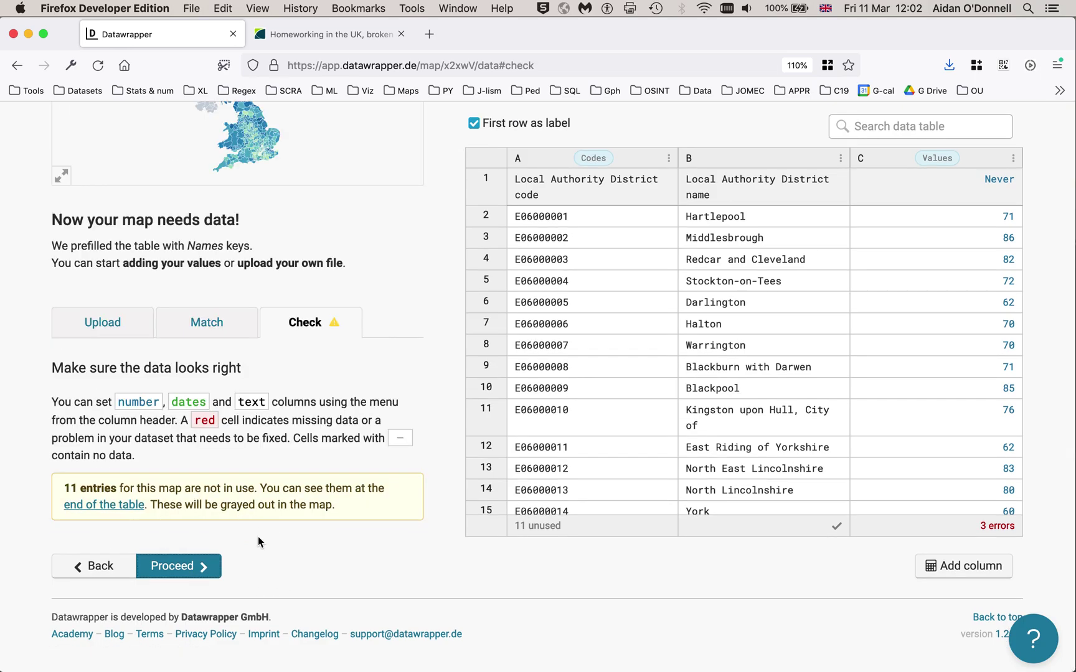
{"action": "left_click", "coordinate": [188, 568]}
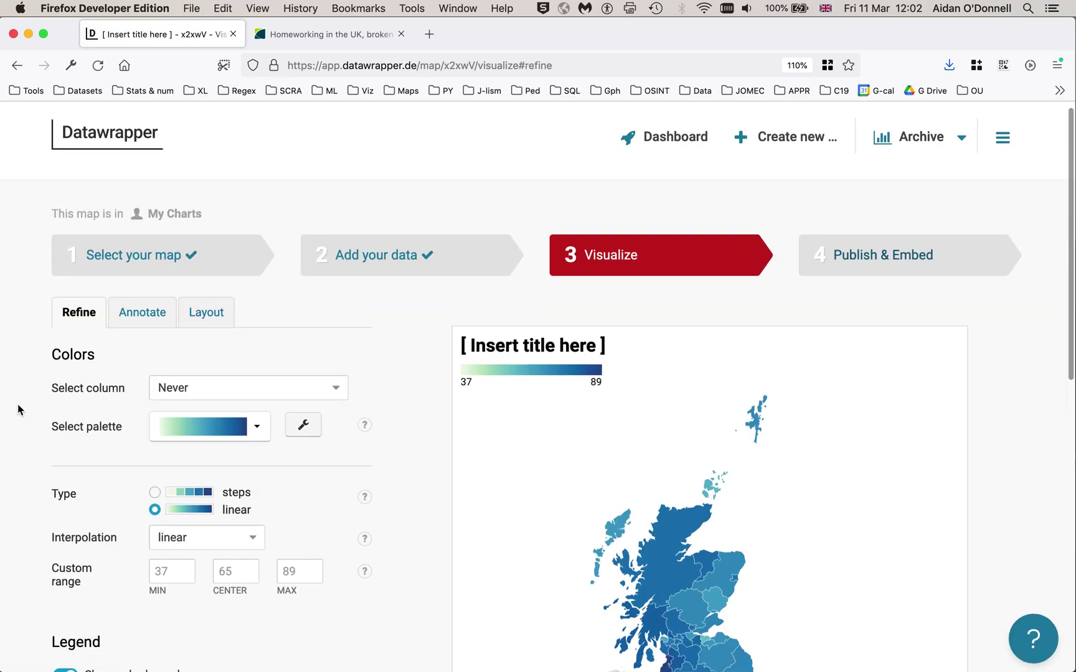
Look over the map's refine settings and hide the regions without data
{"action": "scroll", "coordinate": [17, 410], "scroll_direction": "down", "scroll_amount": 6}
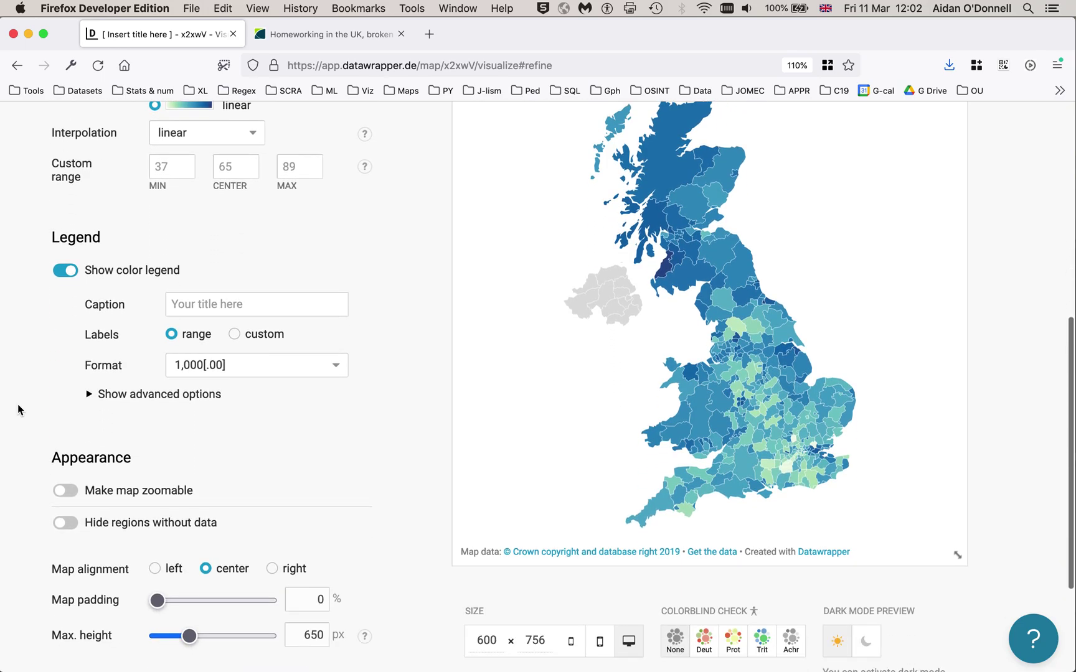
{"action": "scroll", "coordinate": [17, 409], "scroll_direction": "up", "scroll_amount": 6}
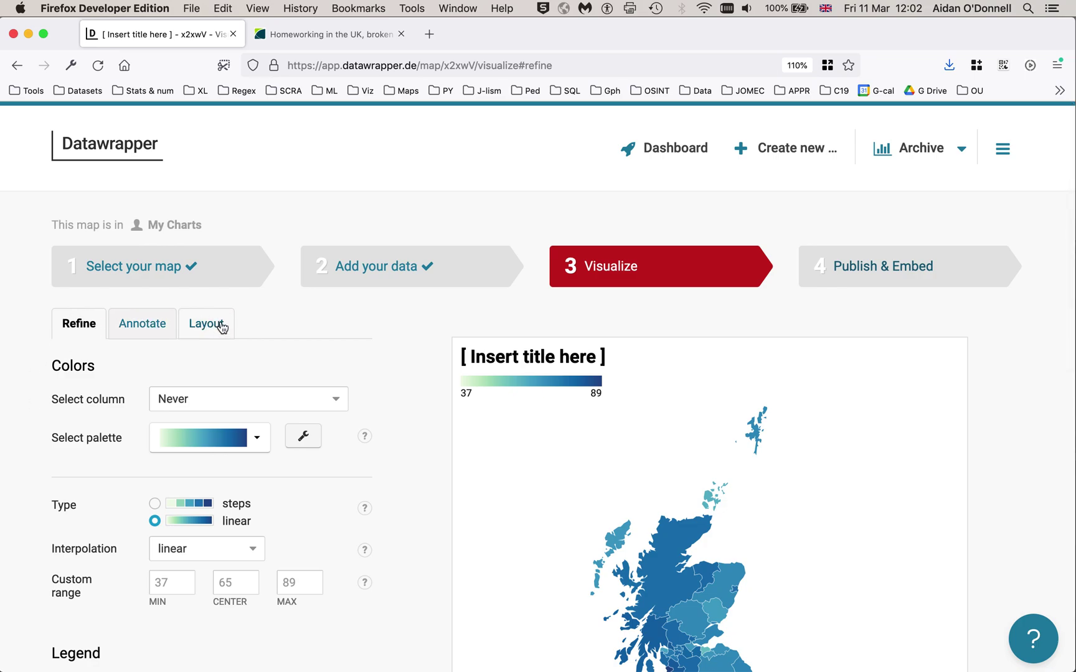
{"action": "scroll", "coordinate": [22, 358], "scroll_direction": "down", "scroll_amount": 10}
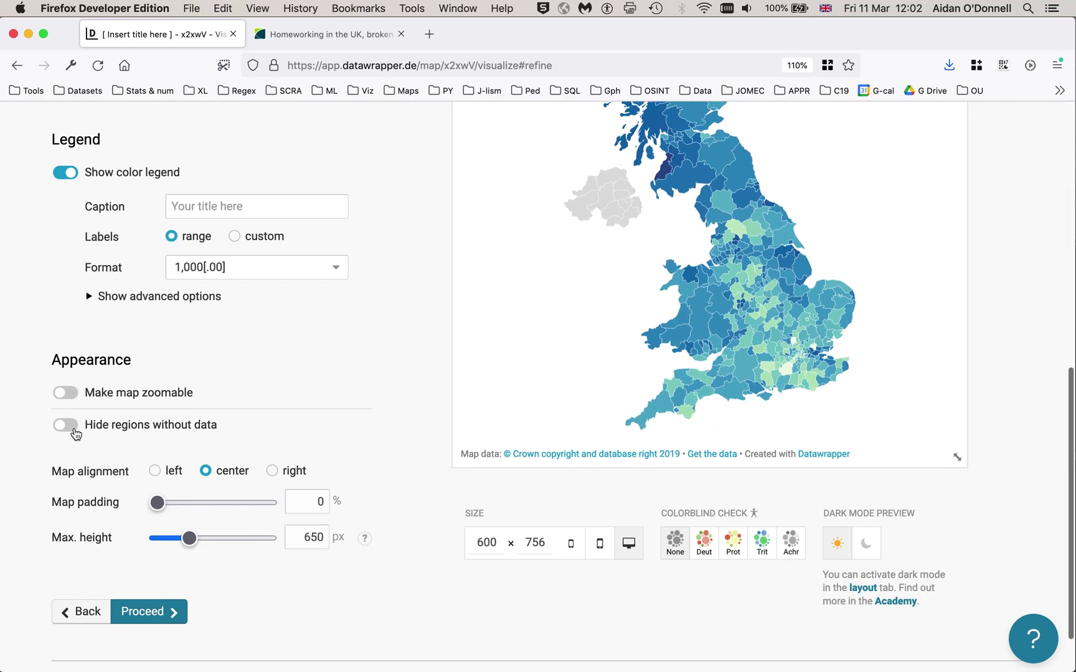
{"action": "left_click", "coordinate": [75, 426]}
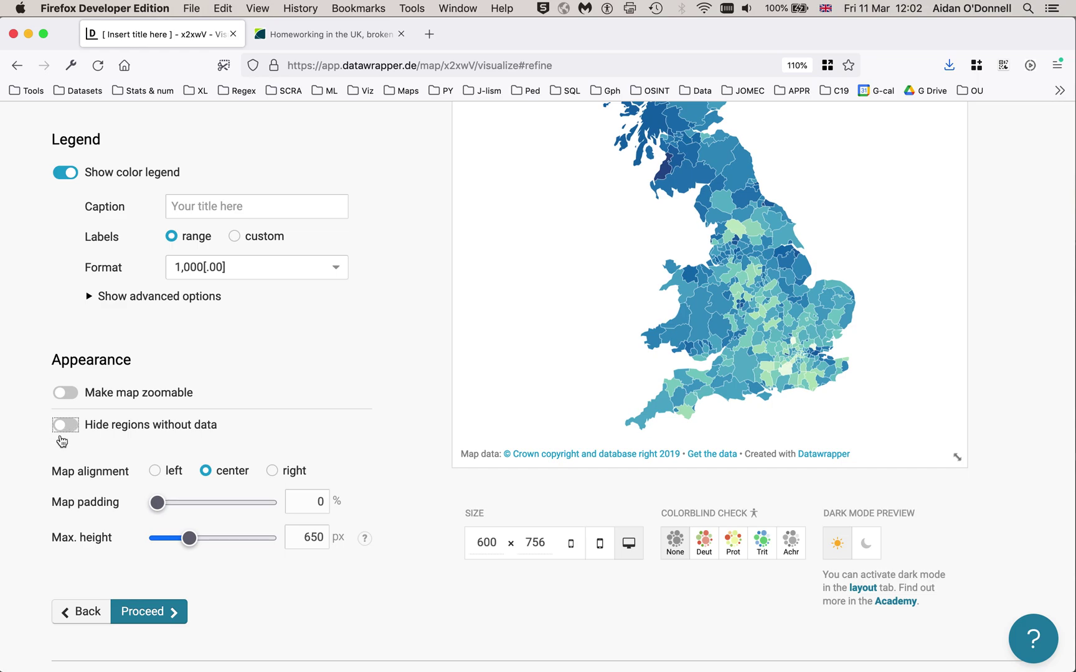
{"action": "scroll", "coordinate": [33, 454], "scroll_direction": "up", "scroll_amount": 5}
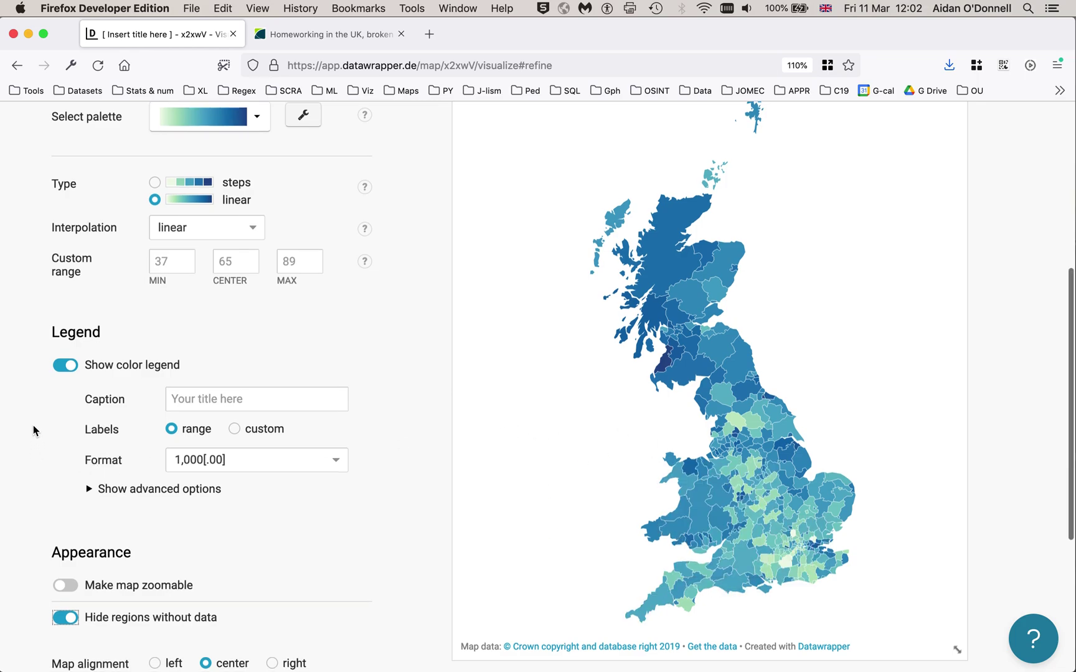
{"action": "scroll", "coordinate": [33, 425], "scroll_direction": "down", "scroll_amount": 4}
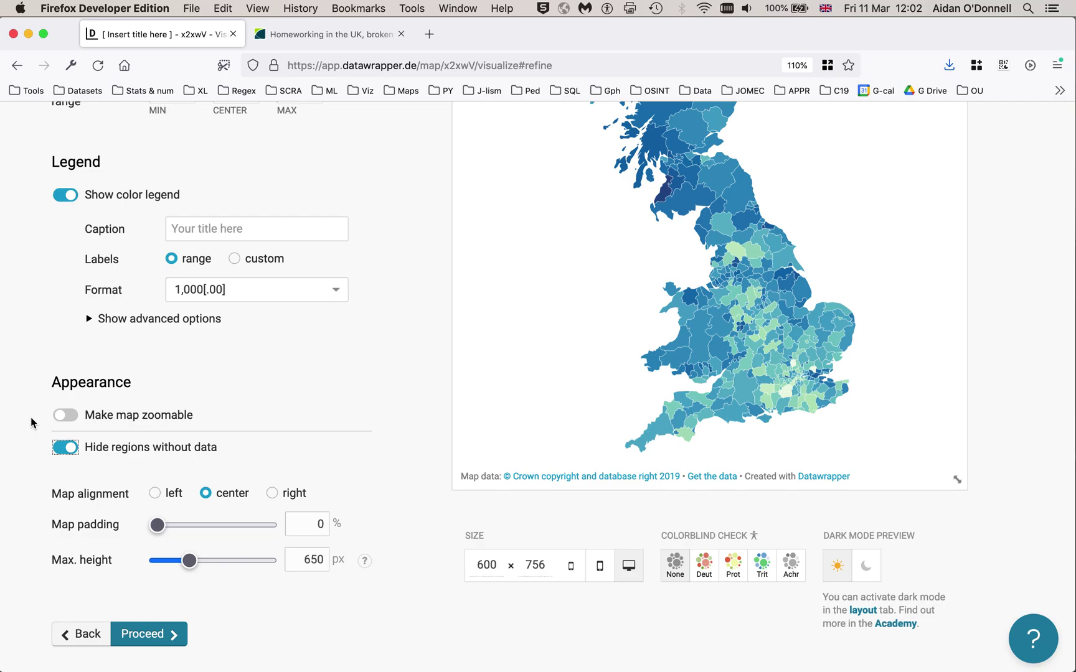
{"action": "scroll", "coordinate": [30, 417], "scroll_direction": "up", "scroll_amount": 3}
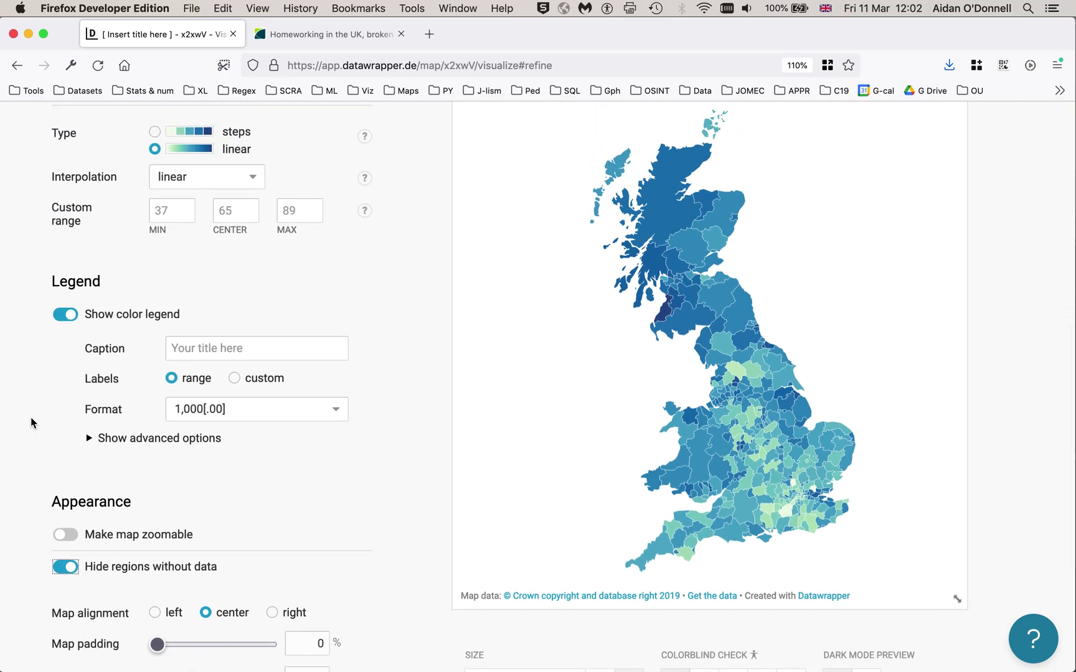
{"action": "scroll", "coordinate": [30, 417], "scroll_direction": "up", "scroll_amount": 4}
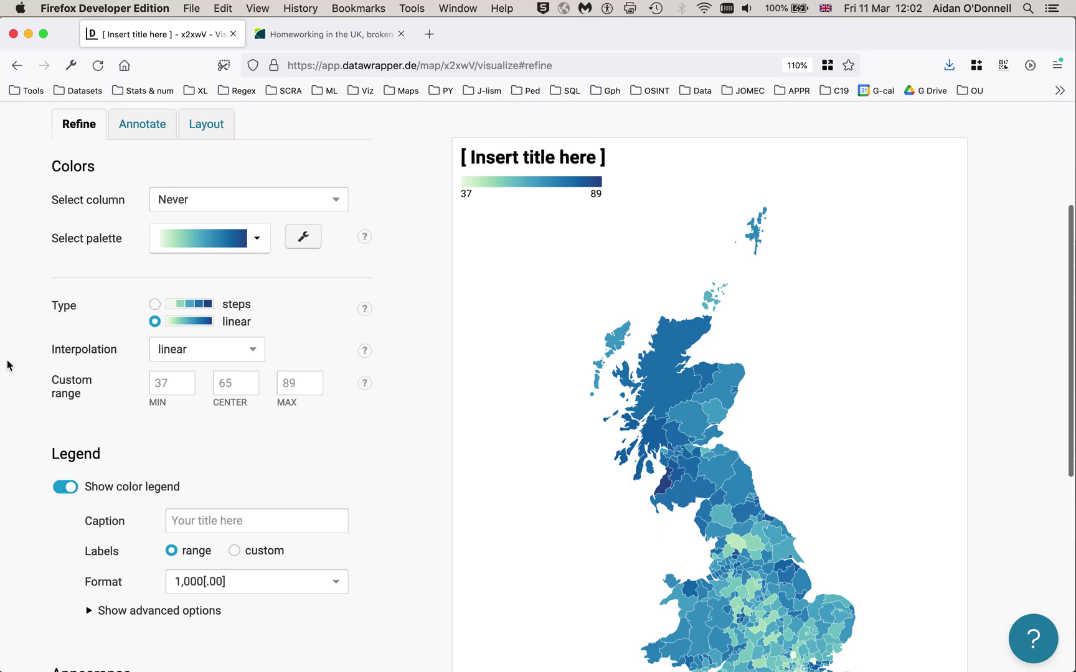
Replace the map's placeholder title with "Most people never worked from home"
{"action": "left_click", "coordinate": [142, 126]}
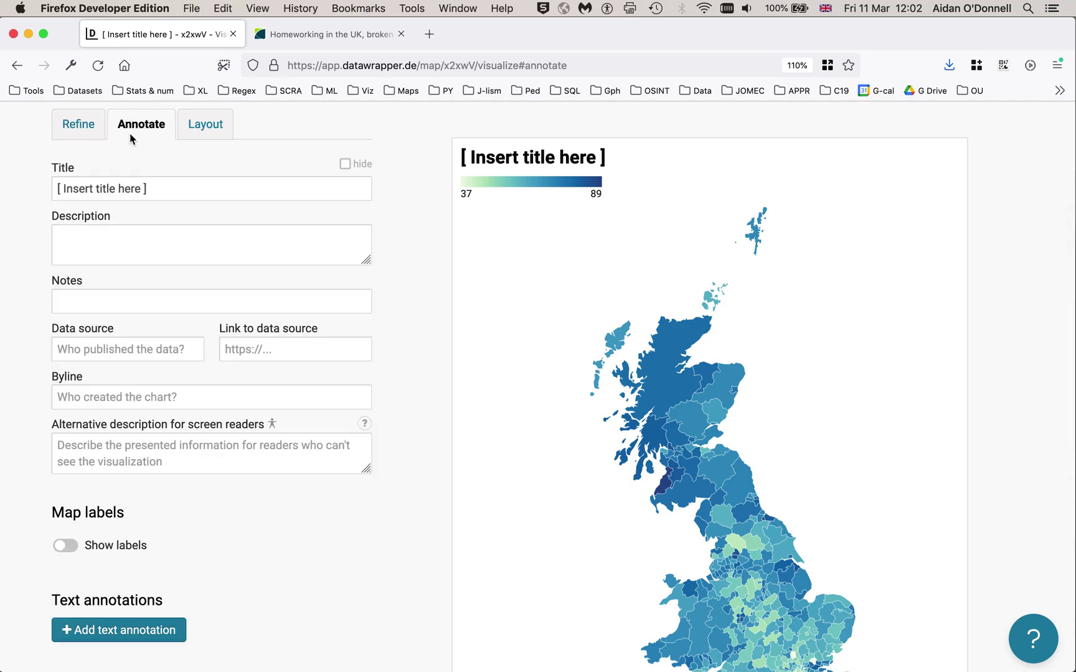
{"action": "left_click_drag", "start_coordinate": [177, 185], "coordinate": [17, 185]}
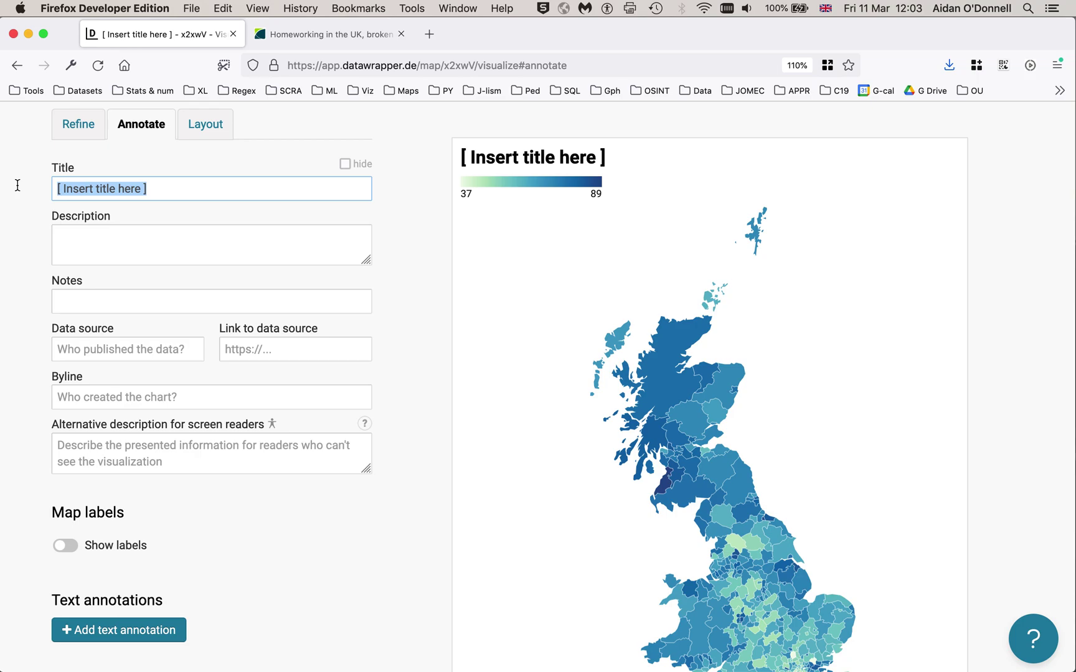
{"action": "type", "text": "Mopt"}
{"action": "key", "text": "BackSpace"}
{"action": "key", "text": "BackSpace"}
{"action": "type", "text": "st "}
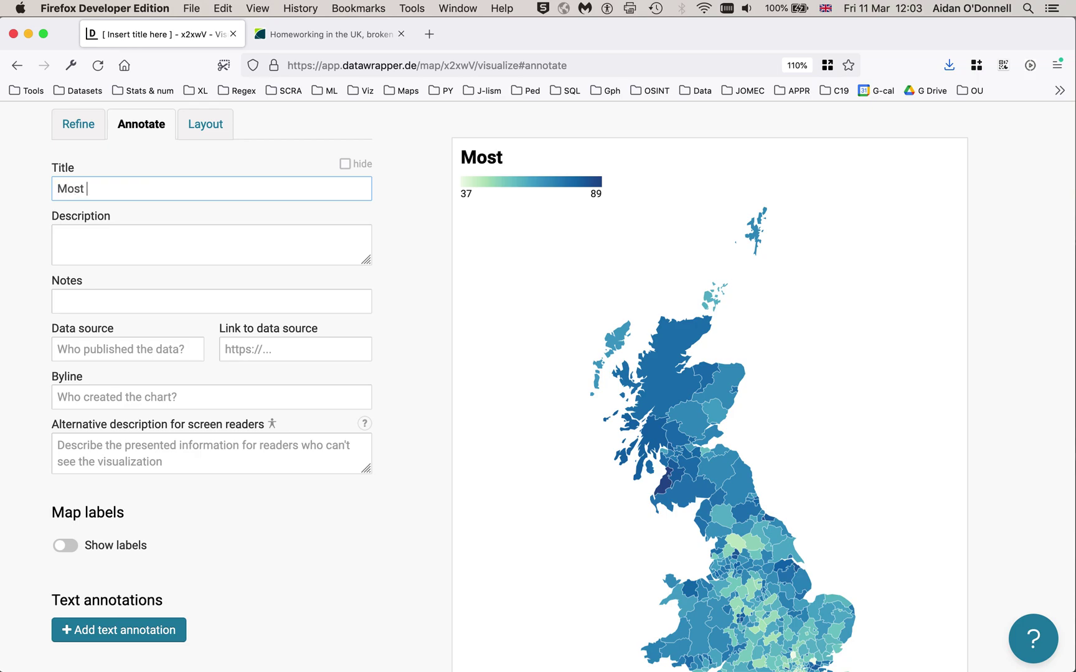
{"action": "type", "text": "people "}
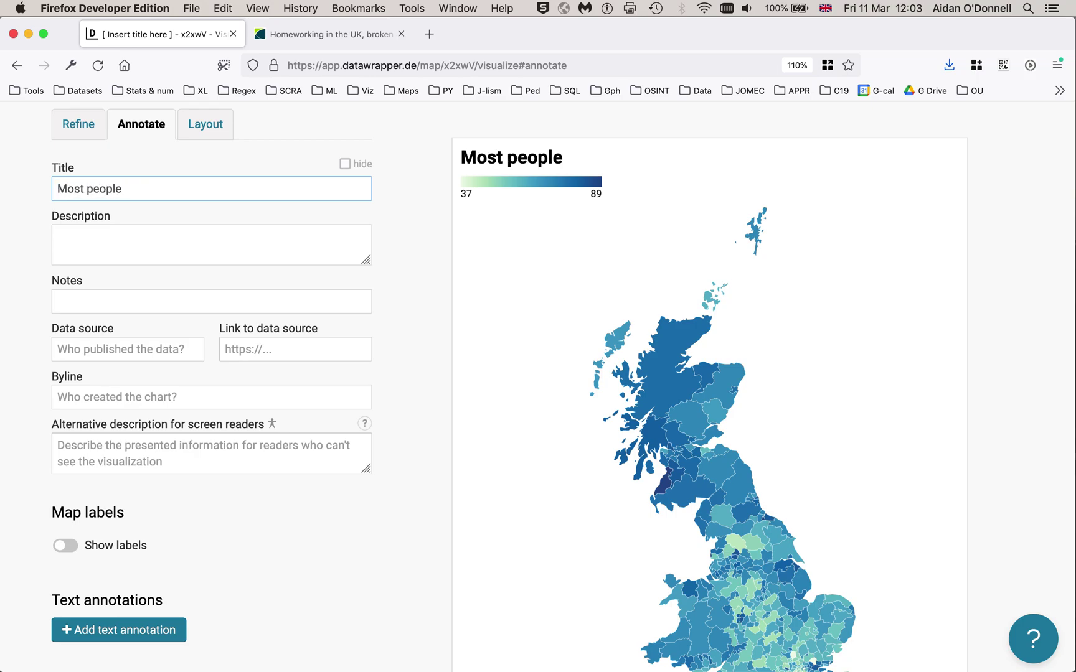
{"action": "type", "text": "never worked from home"}
{"action": "left_click", "coordinate": [103, 237]}
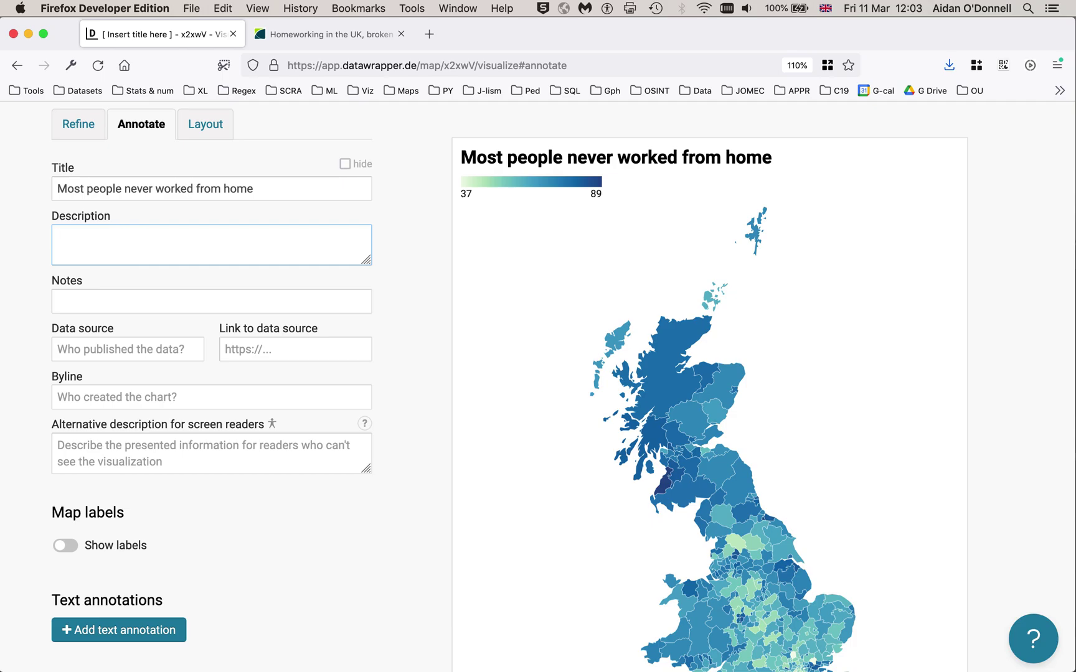
{"action": "type", "text": "Durin"}
{"action": "key", "text": "BackSpace"}
{"action": "key", "text": "BackSpace"}
{"action": "key", "text": "BackSpace"}
{"action": "key", "text": "BackSpace"}
{"action": "key", "text": "BackSpace"}
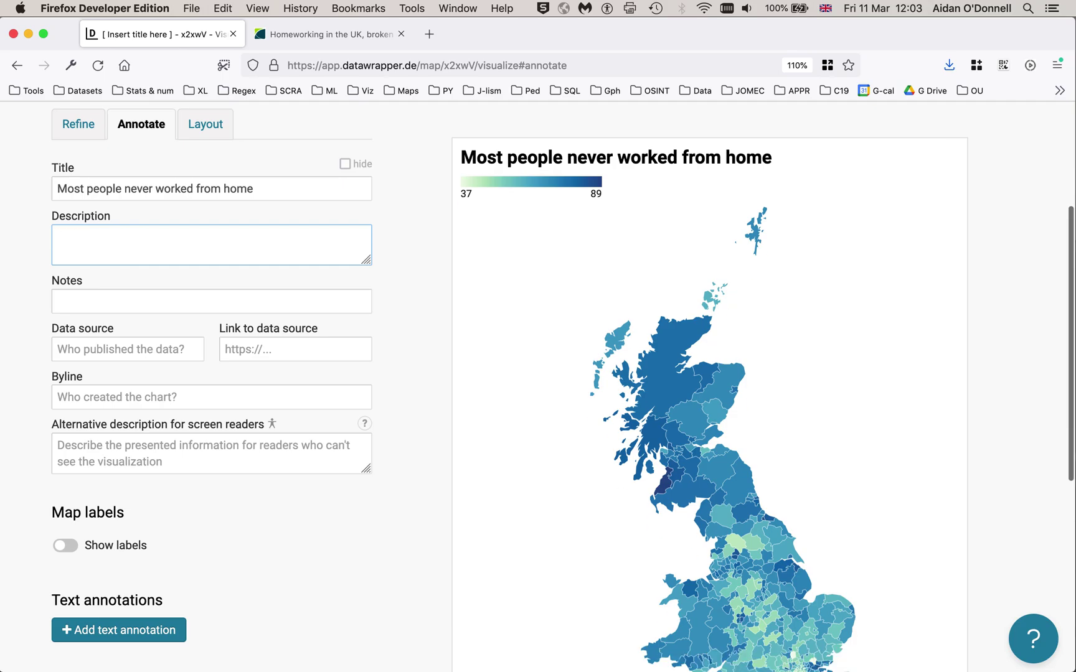
Check the data's year on the ONS page and set the description to "In 2020, in almost all local authority areas, most people never worked from home"
{"action": "left_click", "coordinate": [331, 33]}
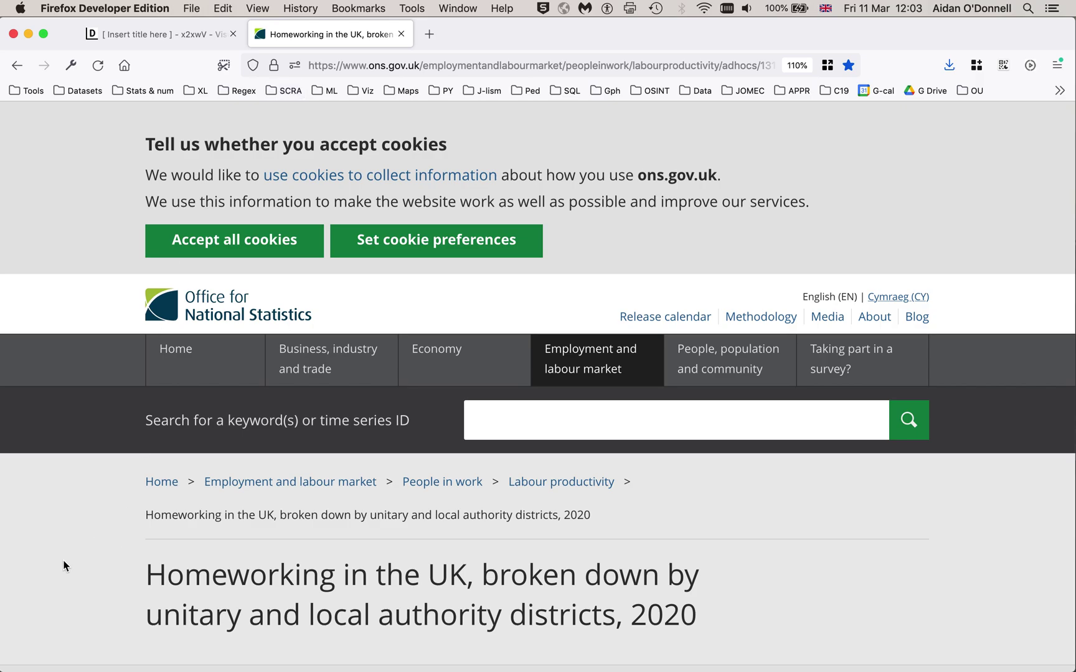
{"action": "left_click", "coordinate": [163, 34]}
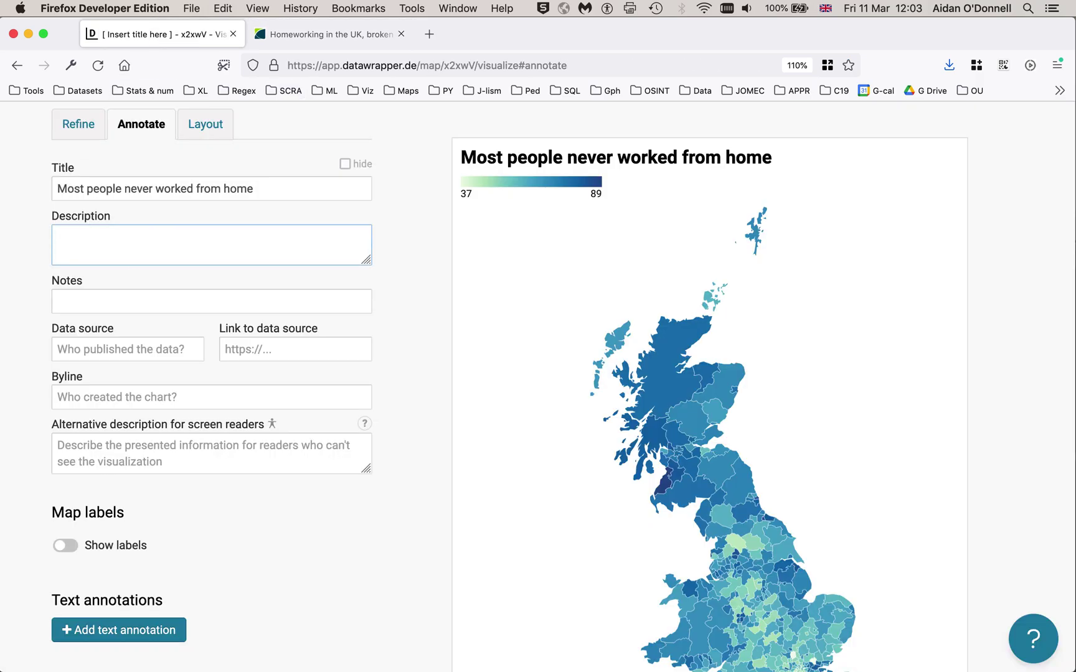
{"action": "type", "text": "IN 2020"}
{"action": "key", "text": "BackSpace"}
{"action": "key", "text": "BackSpace"}
{"action": "key", "text": "BackSpace"}
{"action": "key", "text": "BackSpace"}
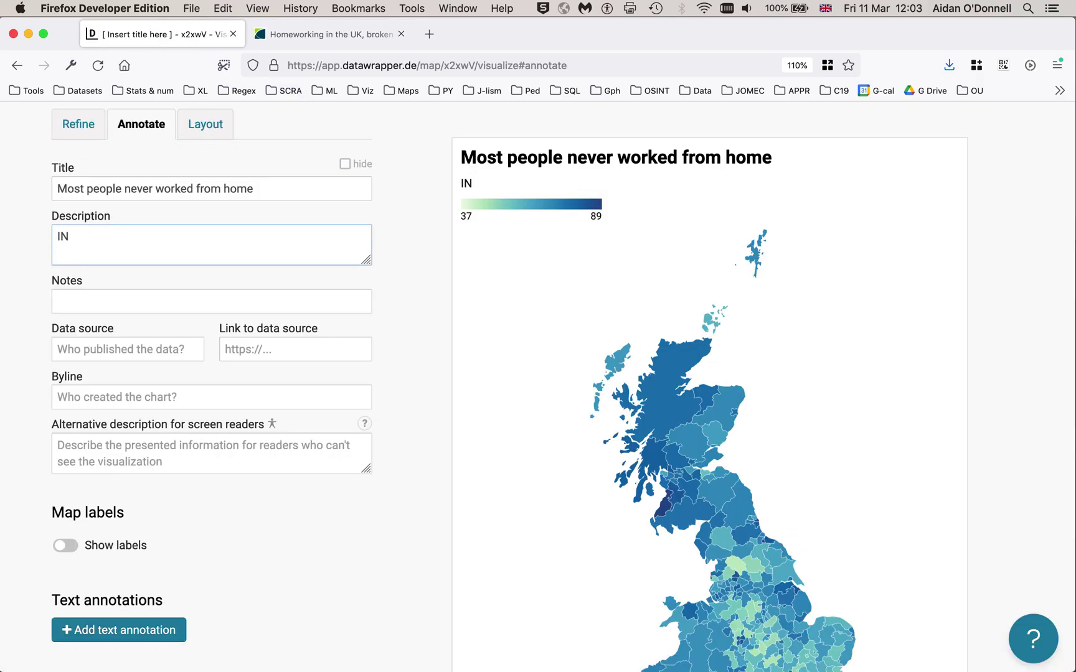
{"action": "key", "text": "BackSpace"}
{"action": "type", "text": "n 2020, most"}
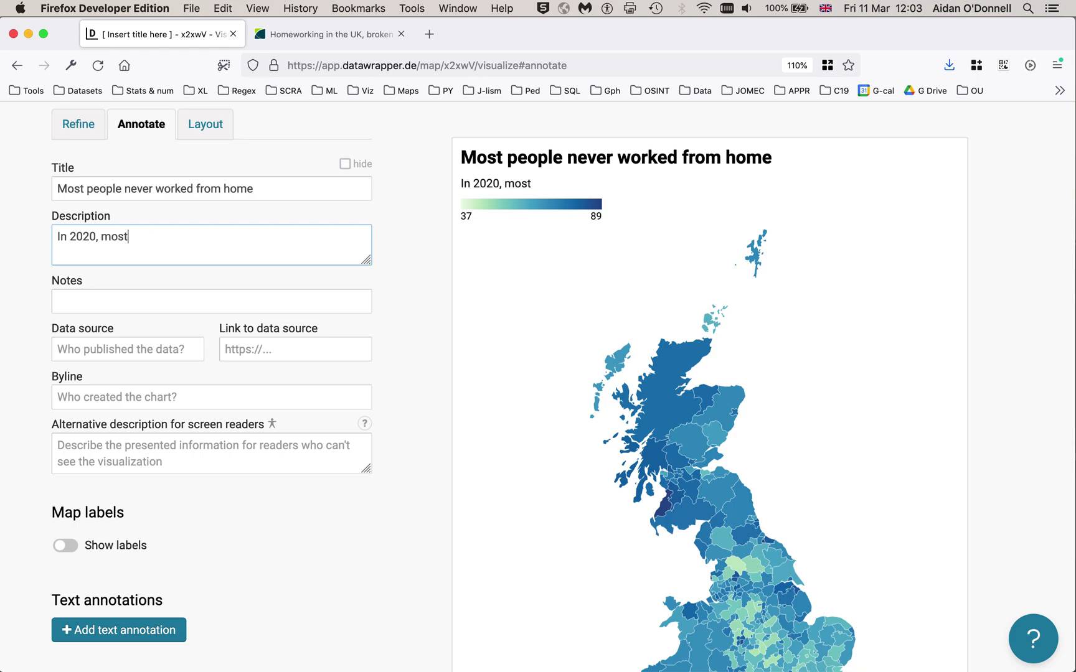
{"action": "key", "text": "BackSpace"}
{"action": "key", "text": "BackSpace"}
{"action": "key", "text": "BackSpace"}
{"action": "key", "text": "BackSpace"}
{"action": "type", "text": "in almost all local auto"}
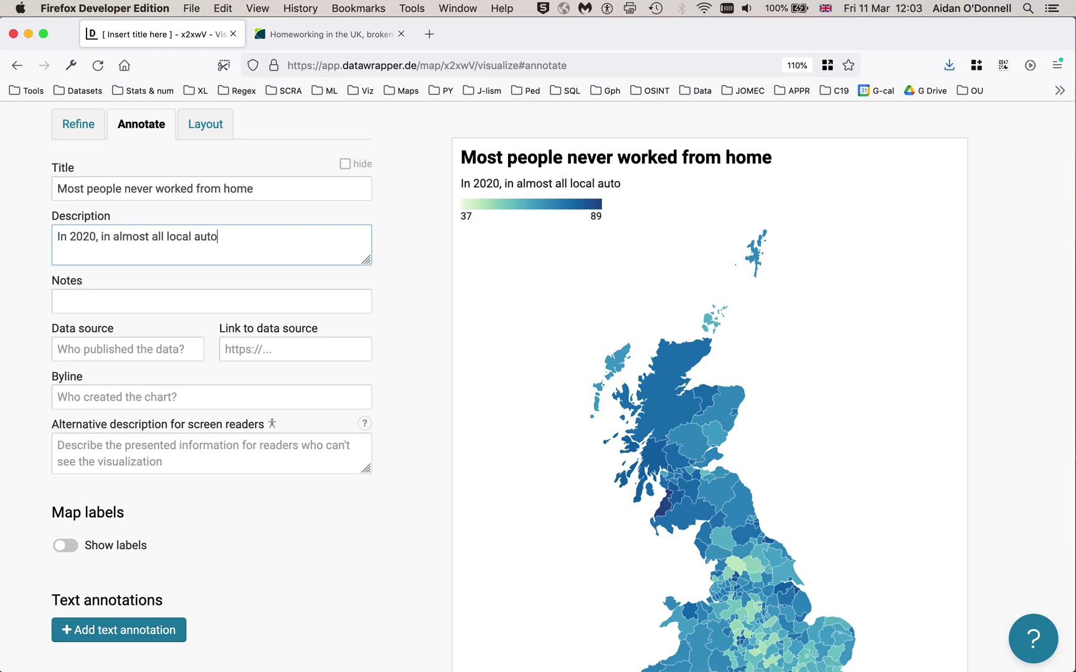
{"action": "key", "text": "BackSpace"}
{"action": "type", "text": "hority area"}
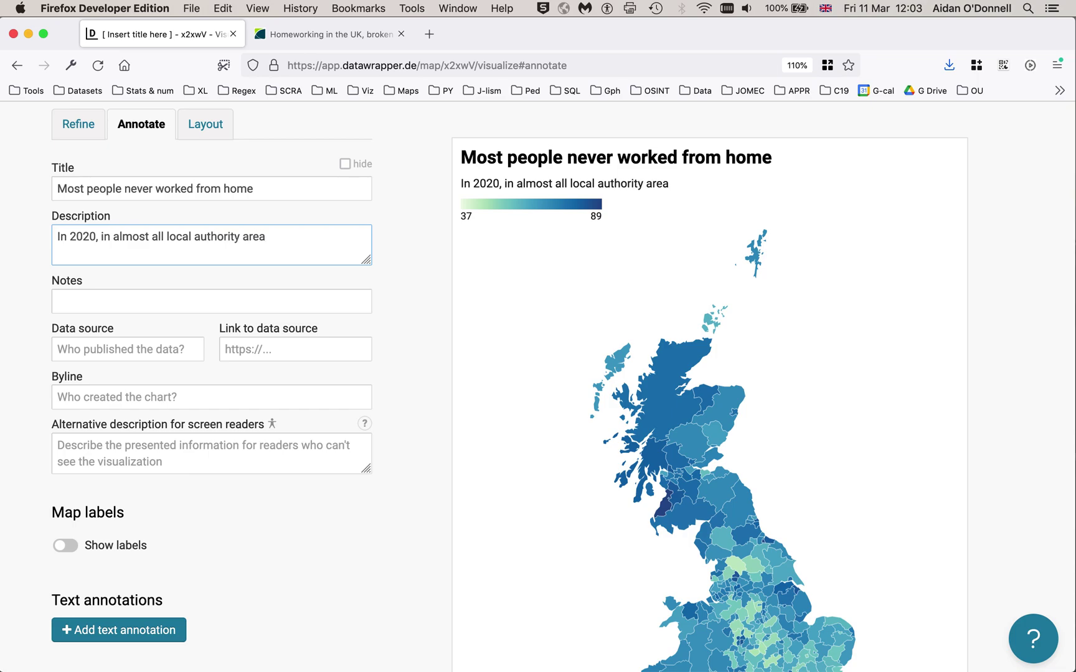
{"action": "type", "text": "s, most people "}
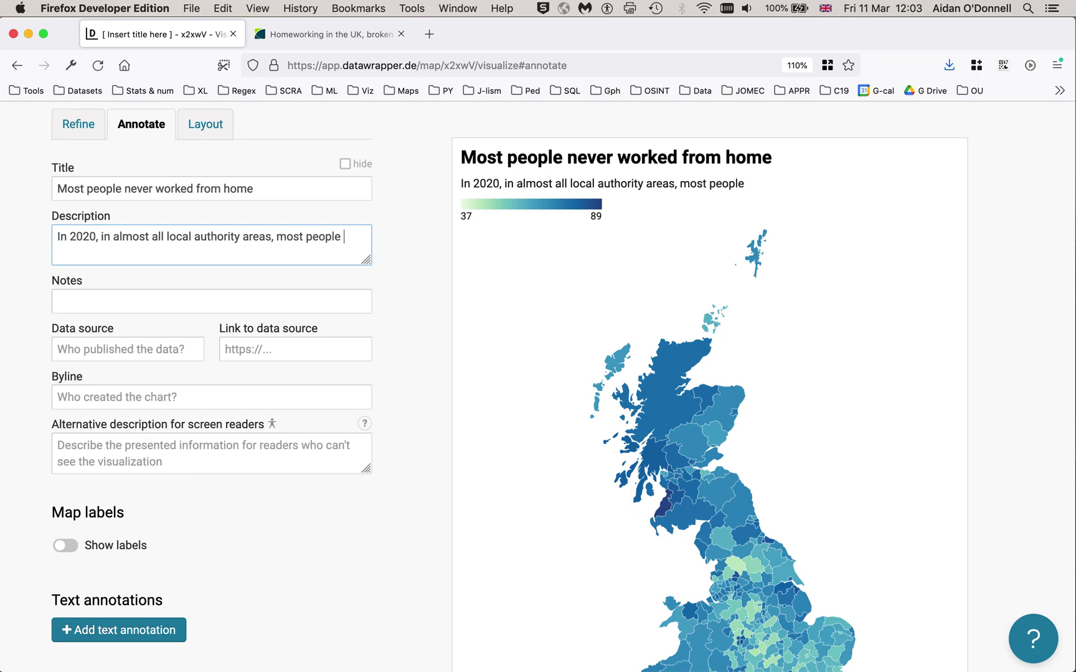
{"action": "type", "text": "never worked from home"}
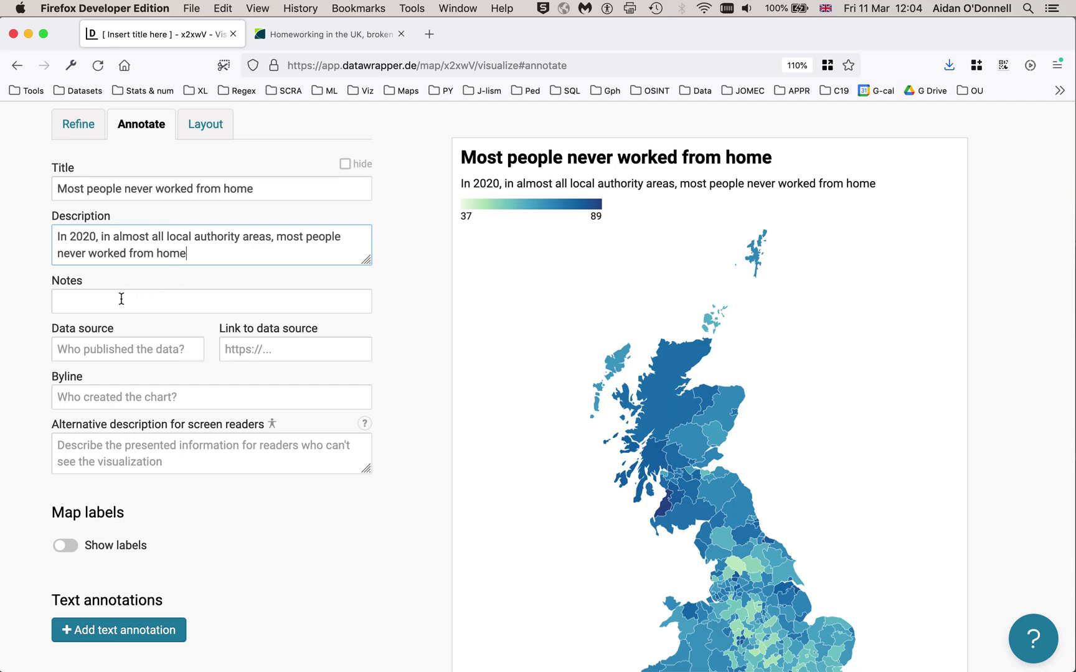
Credit ONS as the data source and link it to the web address of the ONS homeworking page
{"action": "left_click", "coordinate": [160, 350]}
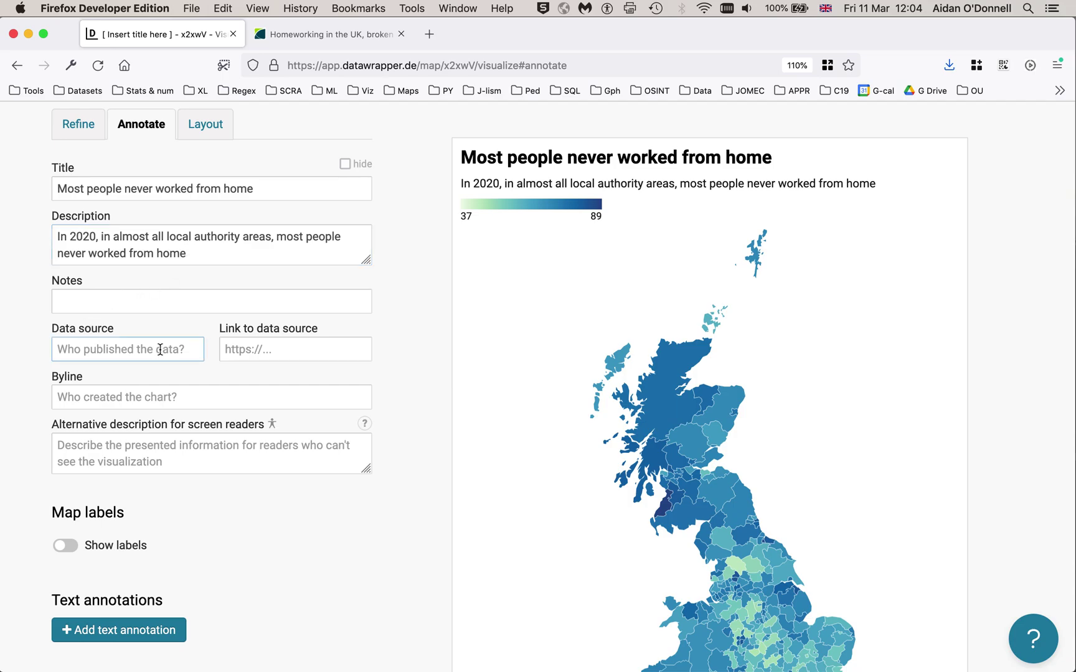
{"action": "type", "text": "OBNS"}
{"action": "key", "text": "BackSpace"}
{"action": "key", "text": "BackSpace"}
{"action": "key", "text": "BackSpace"}
{"action": "type", "text": "NS"}
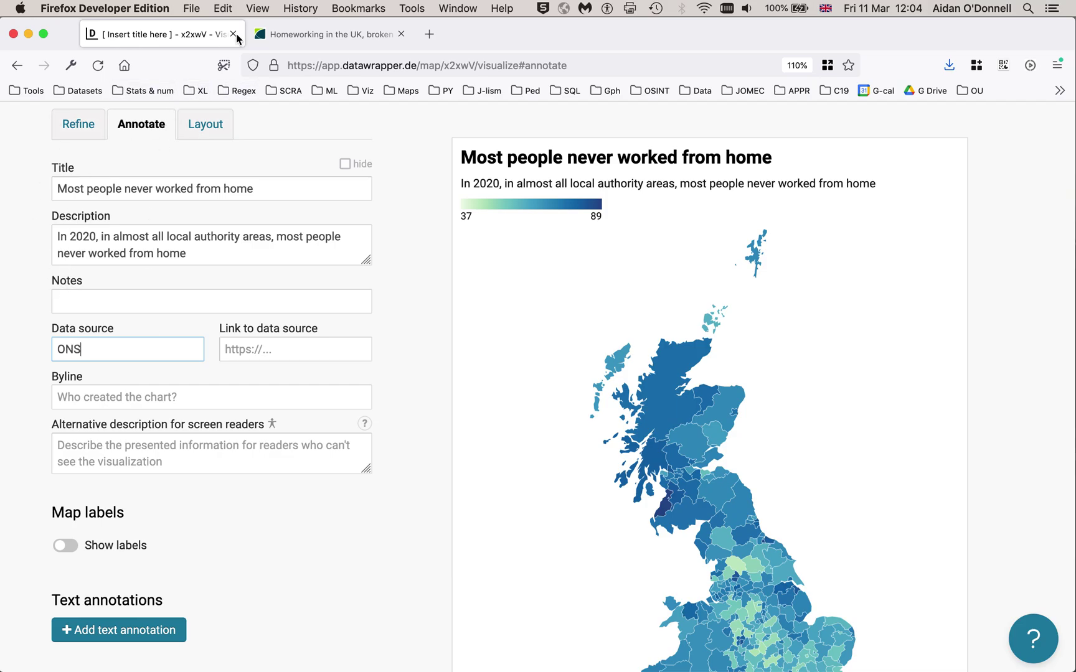
{"action": "left_click", "coordinate": [299, 40]}
{"action": "left_click", "coordinate": [554, 67]}
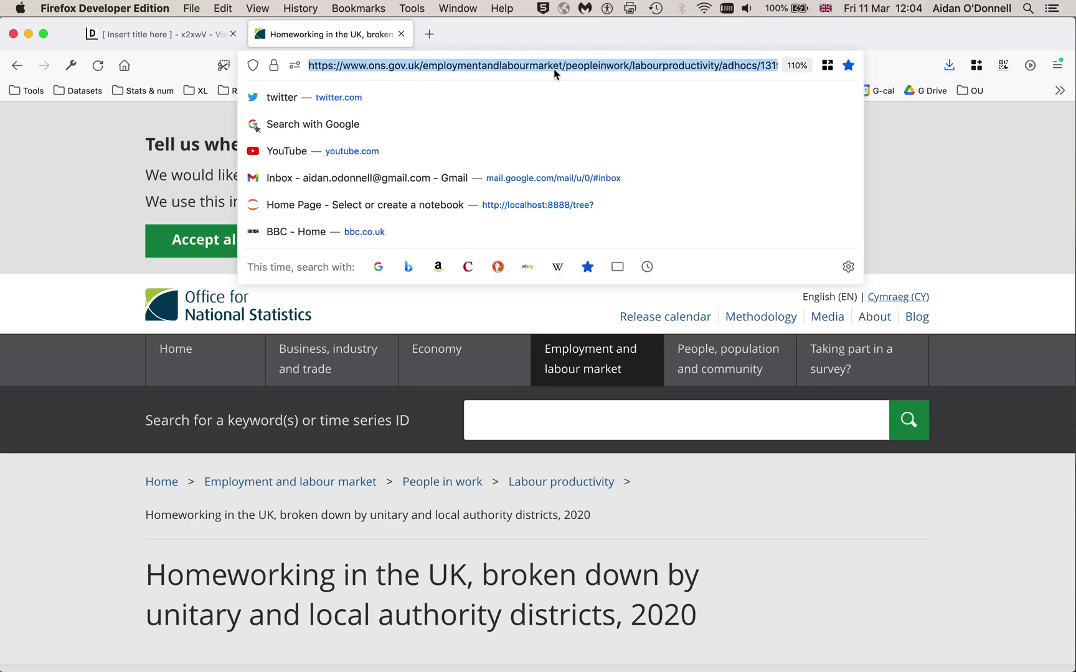
{"action": "left_click", "coordinate": [92, 30]}
{"action": "left_click", "coordinate": [242, 346]}
{"action": "key", "text": "super+v"}
Enter the author's social media handle as the map's byline
{"action": "left_click", "coordinate": [180, 396]}
{"action": "type", "text": "@ao"}
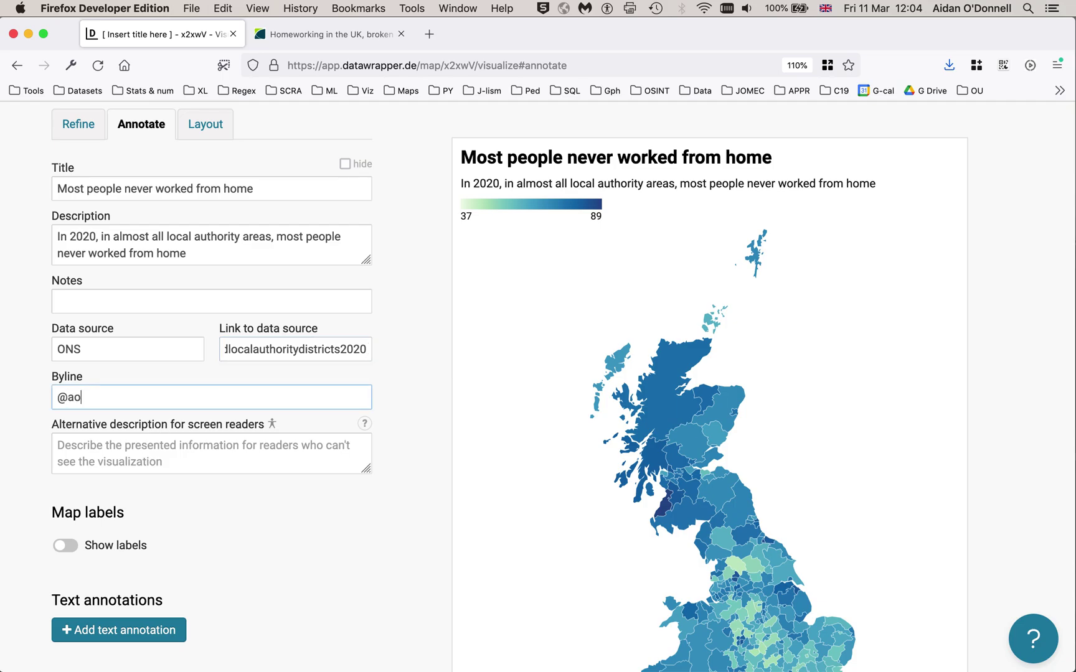
{"action": "type", "text": "dhanlutetiae"}
{"action": "left_click", "coordinate": [140, 453]}
Try showing place labels on the map
{"action": "scroll", "coordinate": [20, 447], "scroll_direction": "down", "scroll_amount": 5}
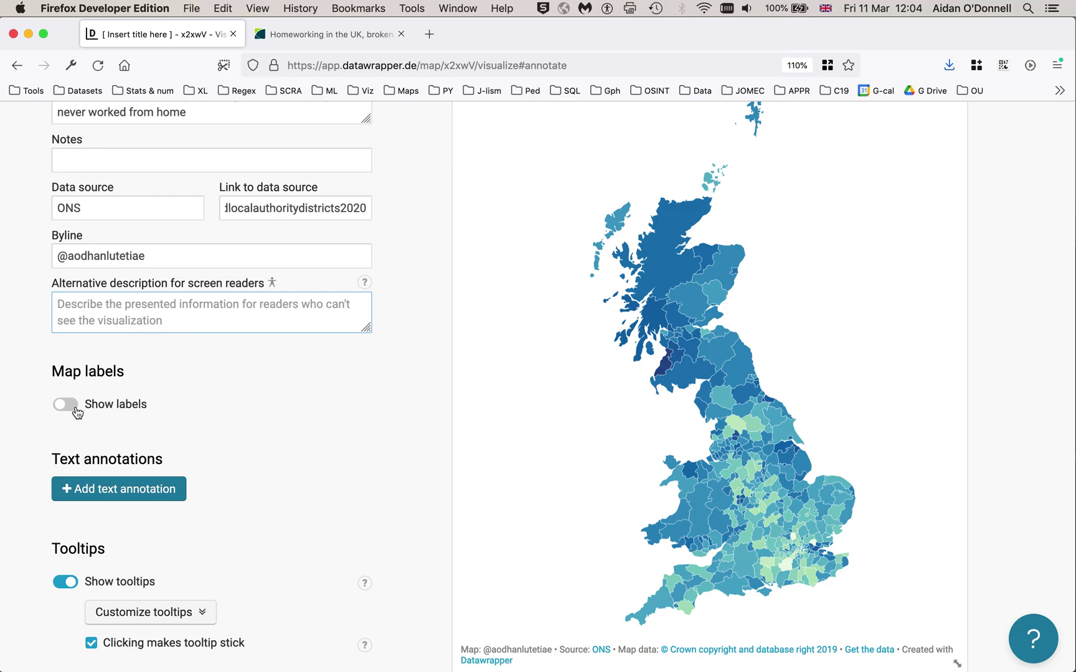
{"action": "left_click", "coordinate": [75, 410]}
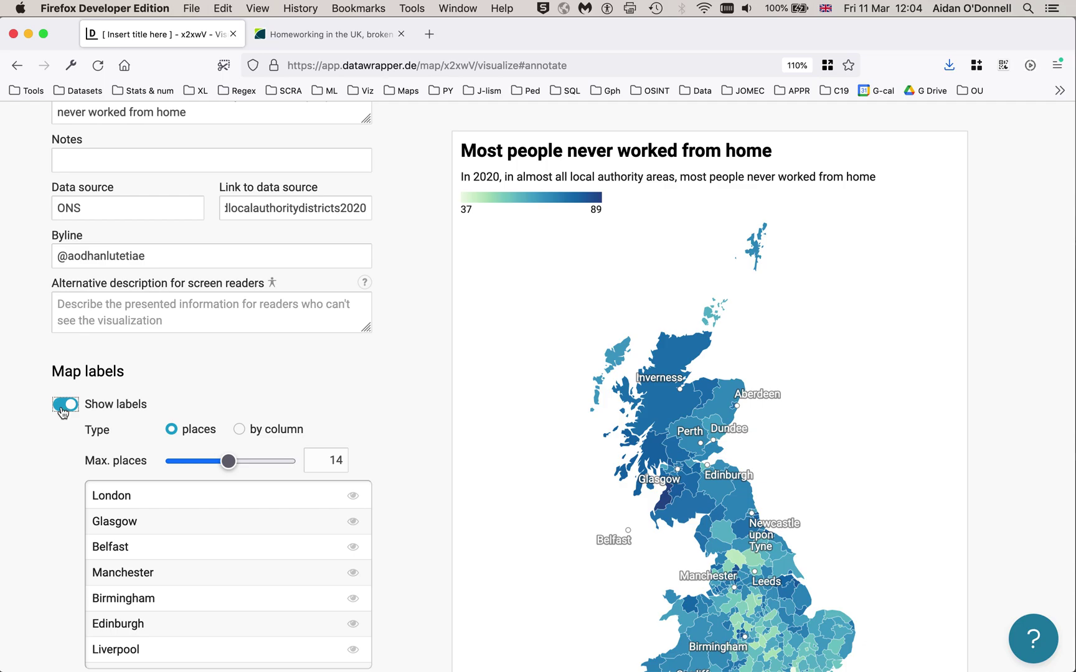
{"action": "left_click", "coordinate": [65, 406]}
{"action": "scroll", "coordinate": [35, 348], "scroll_direction": "down", "scroll_amount": 3}
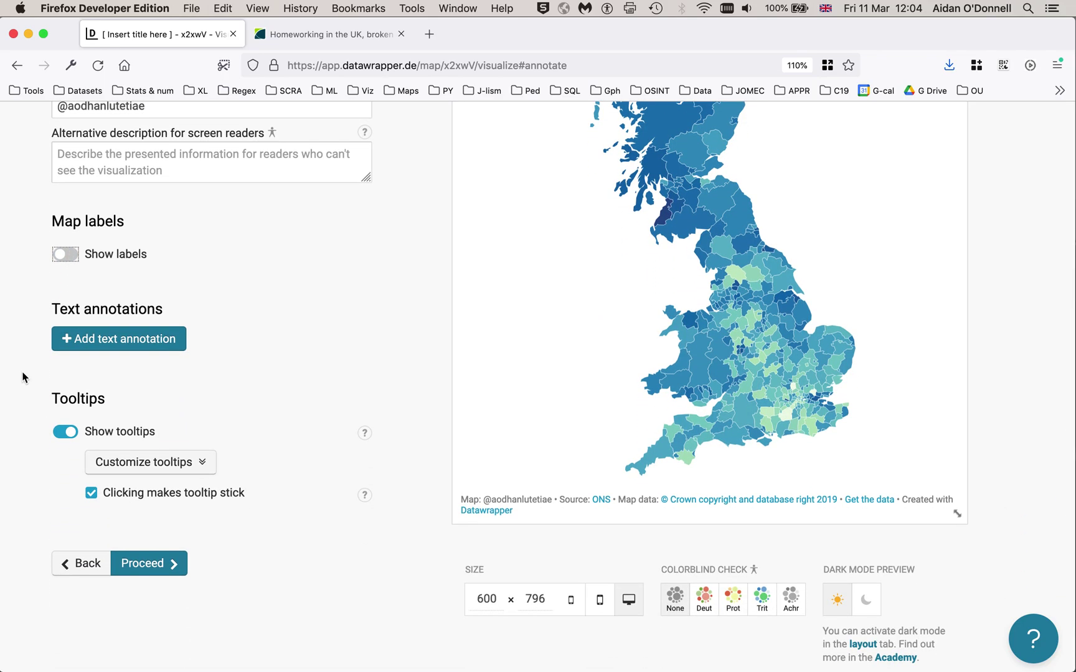
{"action": "scroll", "coordinate": [23, 405], "scroll_direction": "up", "scroll_amount": 3}
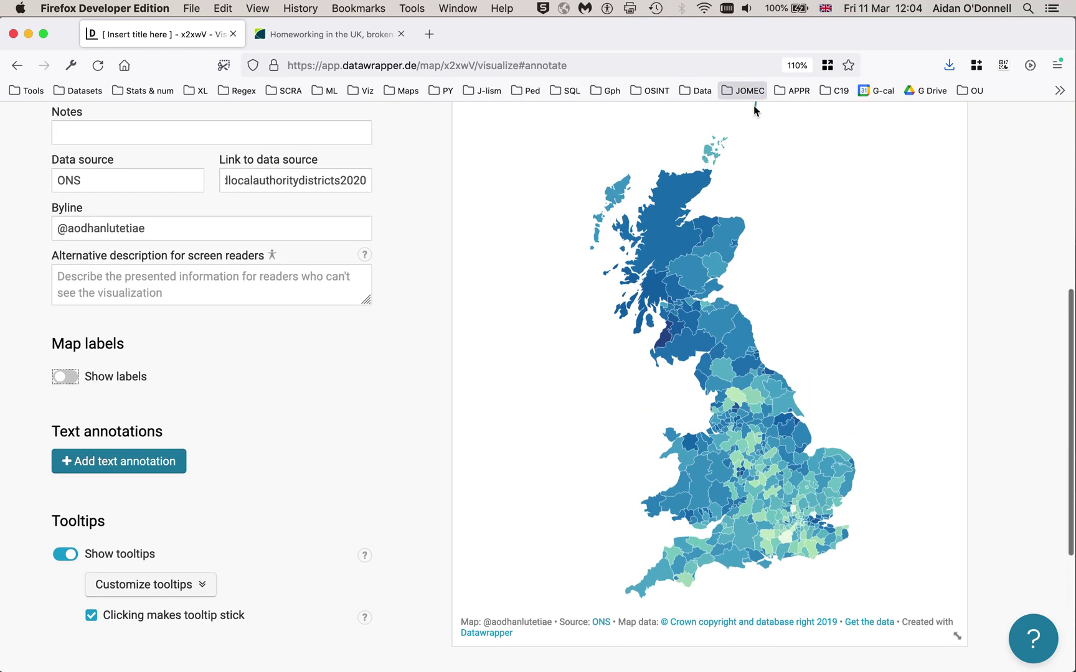
{"action": "mouse_move", "coordinate": [713, 173]}
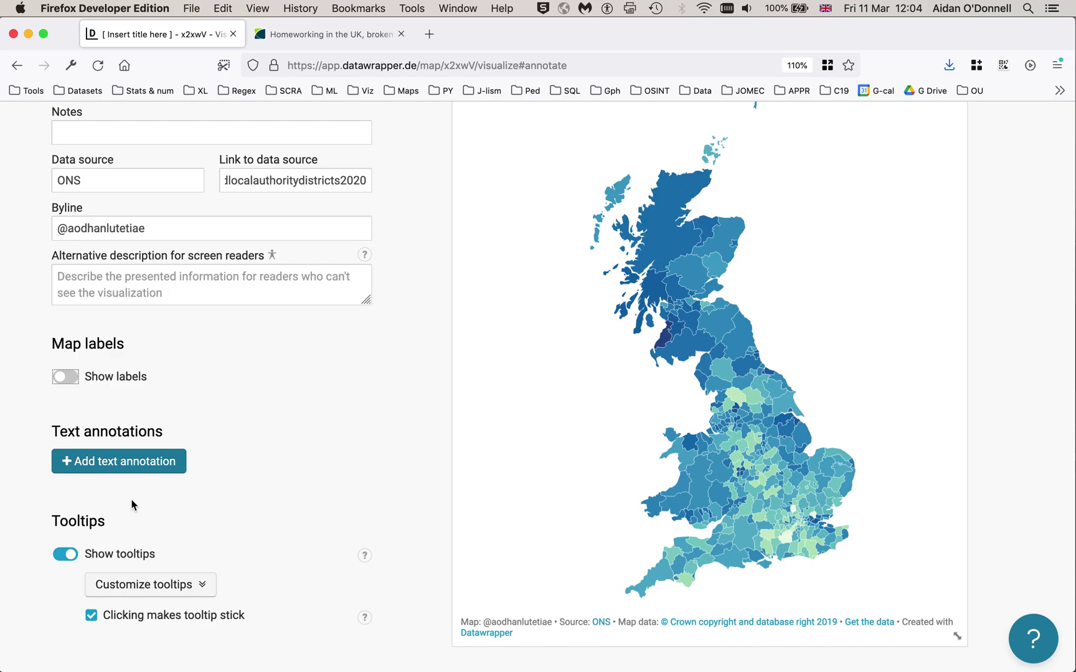
Open the tooltip customisation options for the map
{"action": "scroll", "coordinate": [35, 496], "scroll_direction": "down", "scroll_amount": 3}
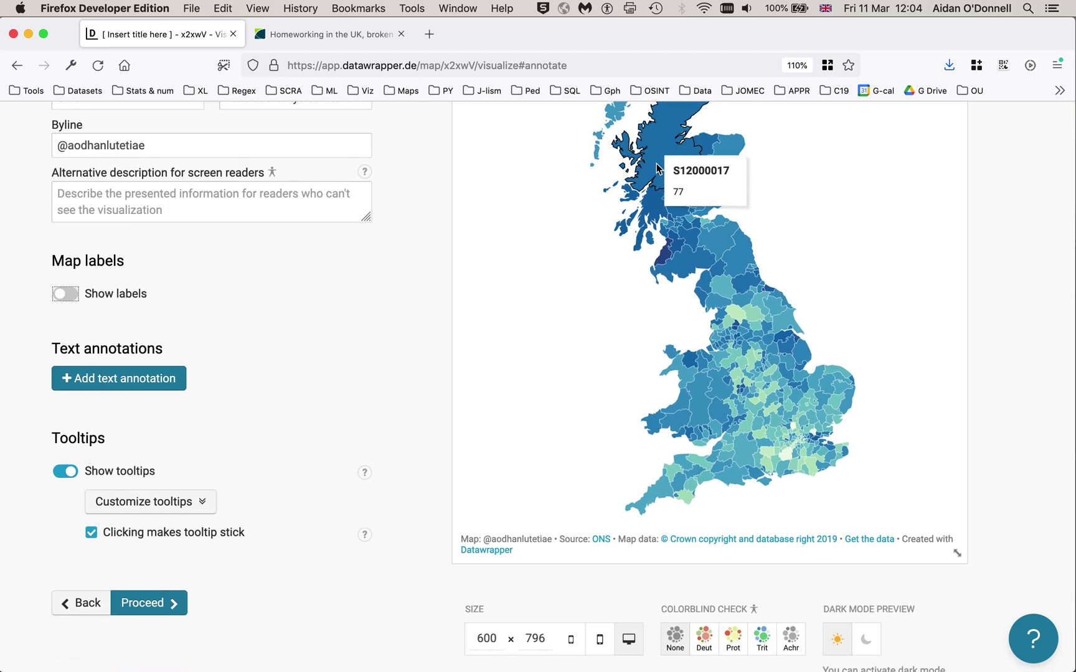
{"action": "left_click", "coordinate": [202, 506]}
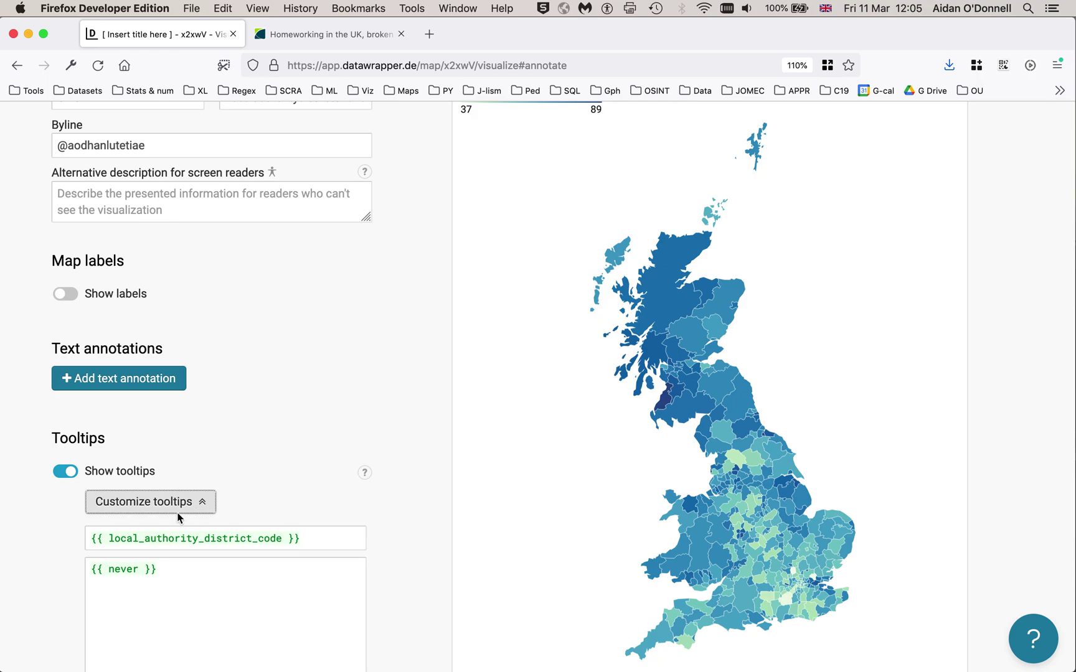
{"action": "scroll", "coordinate": [55, 533], "scroll_direction": "down", "scroll_amount": 2}
{"action": "scroll", "coordinate": [55, 533], "scroll_direction": "up", "scroll_amount": 1}
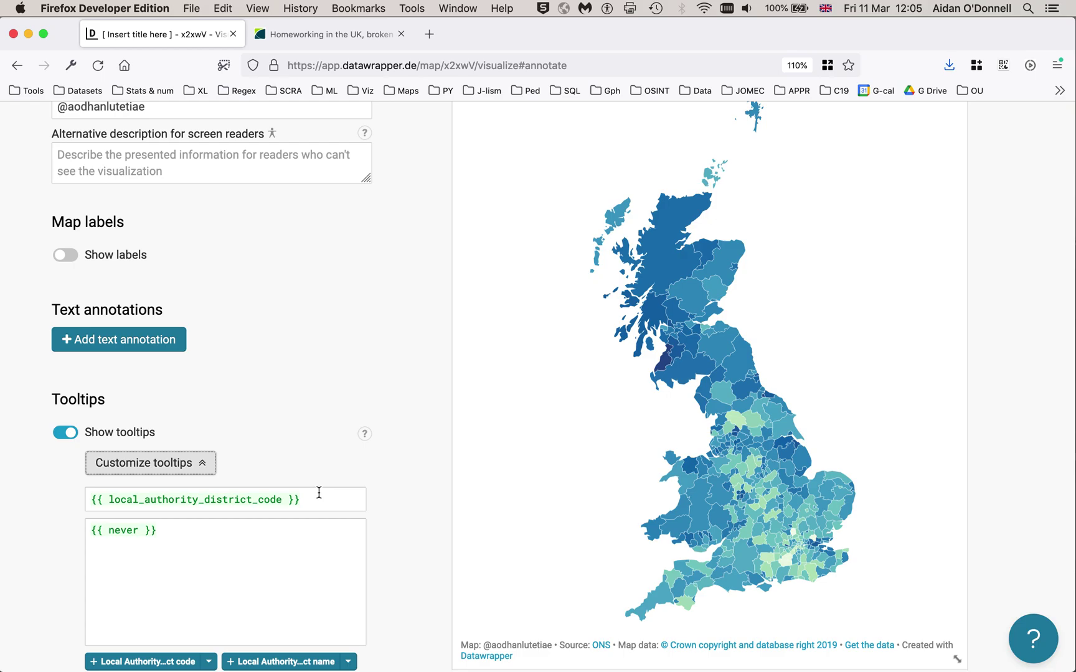
Switch to Excel, copy the header text "Local Authority District name" from the never_data2 sheet, and return to the map
{"action": "key", "text": "super+Tab"}
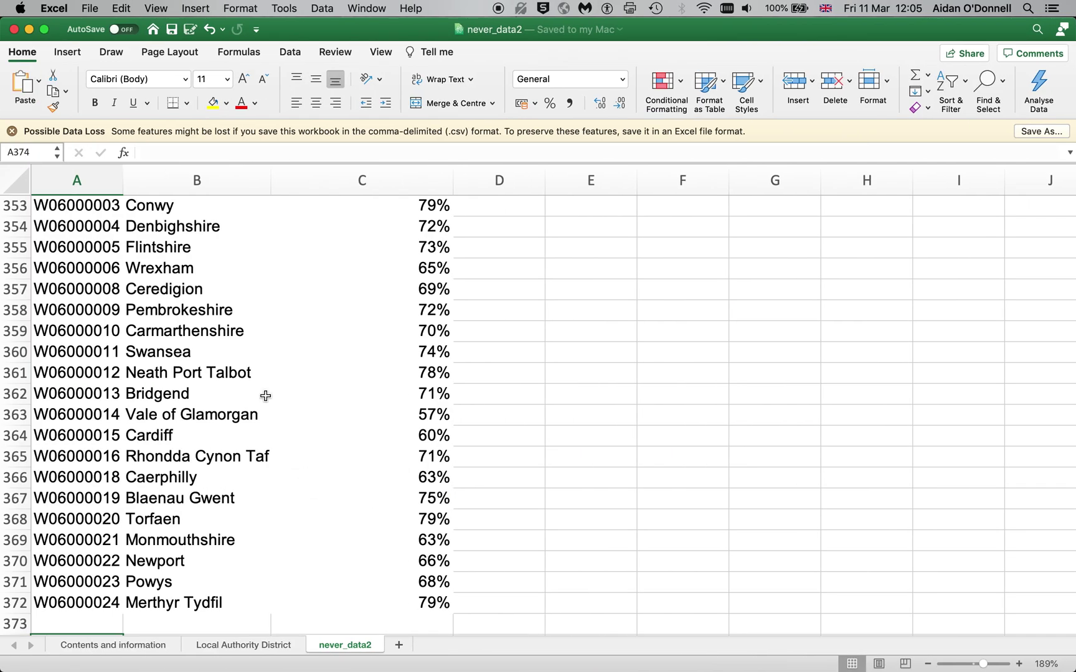
{"action": "left_click", "coordinate": [98, 369]}
{"action": "key", "text": "ctrl+Home"}
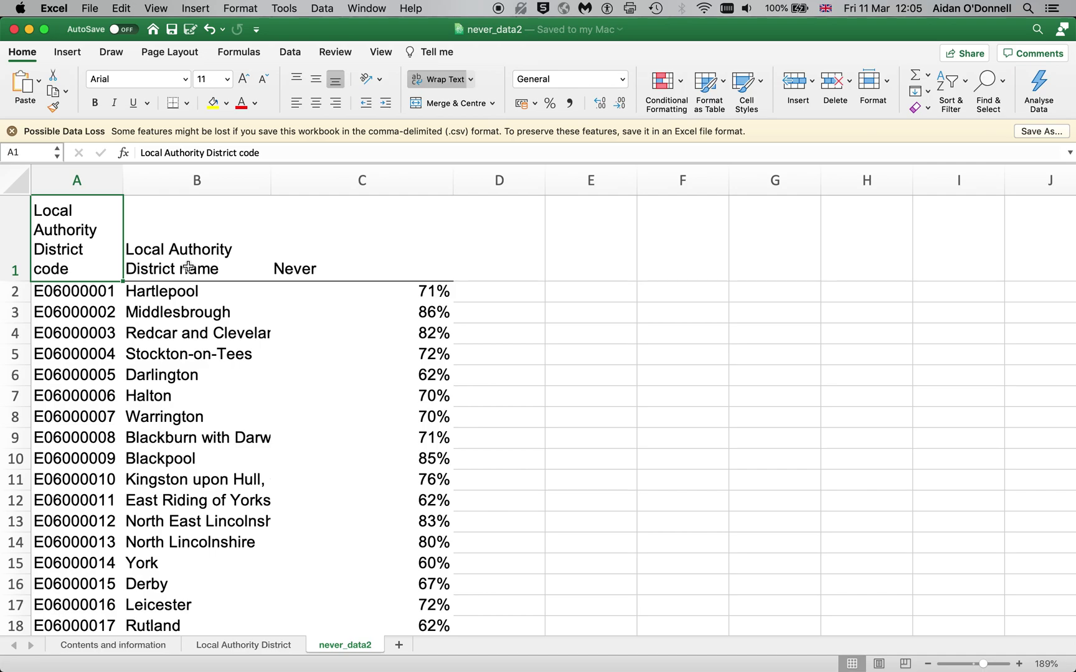
{"action": "left_click", "coordinate": [190, 267]}
{"action": "left_click_drag", "start_coordinate": [264, 154], "coordinate": [118, 153]}
{"action": "key", "text": "super+c"}
{"action": "key", "text": "super+Tab"}
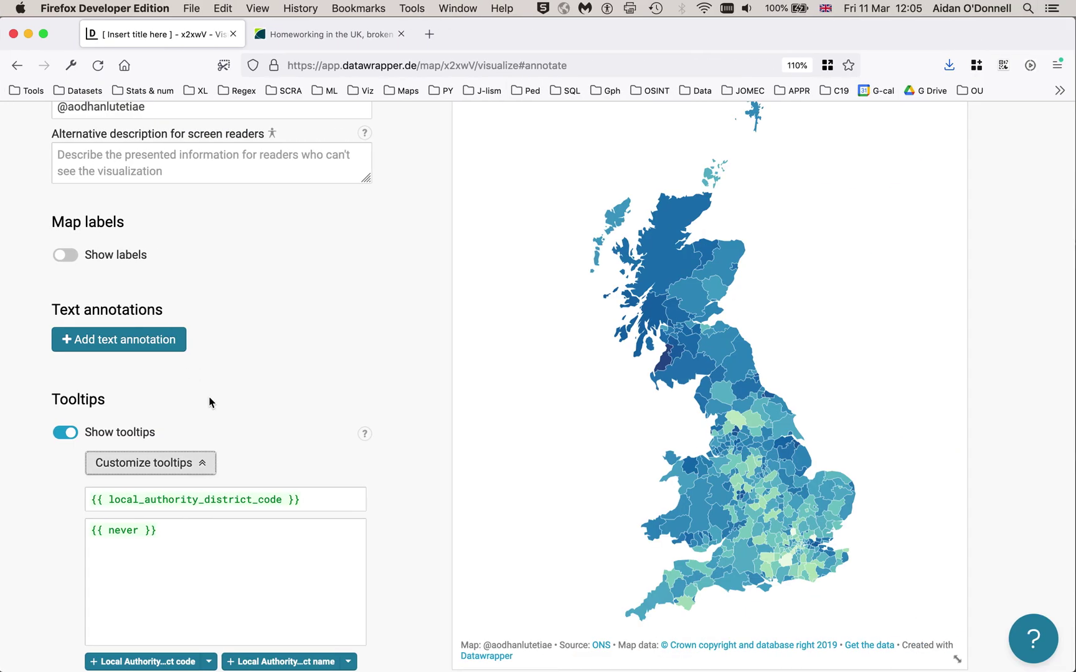
Try using the copied header as the tooltip title expression, with its first letter in lowercase
{"action": "left_click_drag", "start_coordinate": [282, 502], "coordinate": [109, 502]}
{"action": "key", "text": "super+v"}
{"action": "left_click", "coordinate": [113, 479]}
{"action": "key", "text": "BackSpace"}
{"action": "type", "text": "l"}
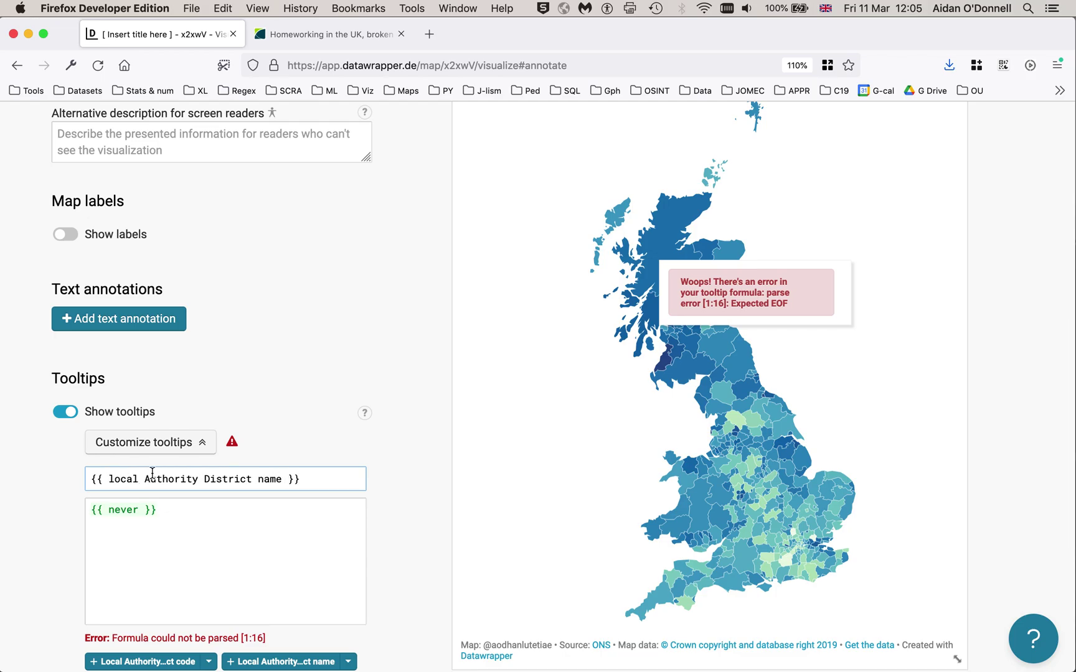
Set the tooltip title to {{ local_authority_district_name }}
{"action": "left_click_drag", "start_coordinate": [280, 482], "coordinate": [111, 478]}
{"action": "type", "text": "local_"}
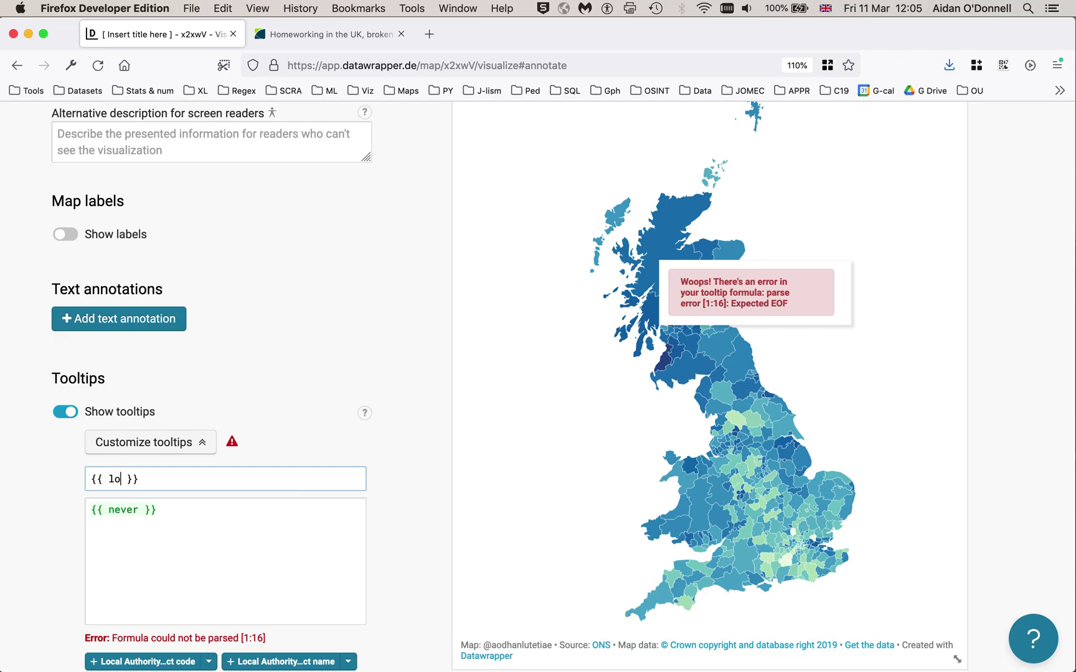
{"action": "type", "text": "authority_dis"}
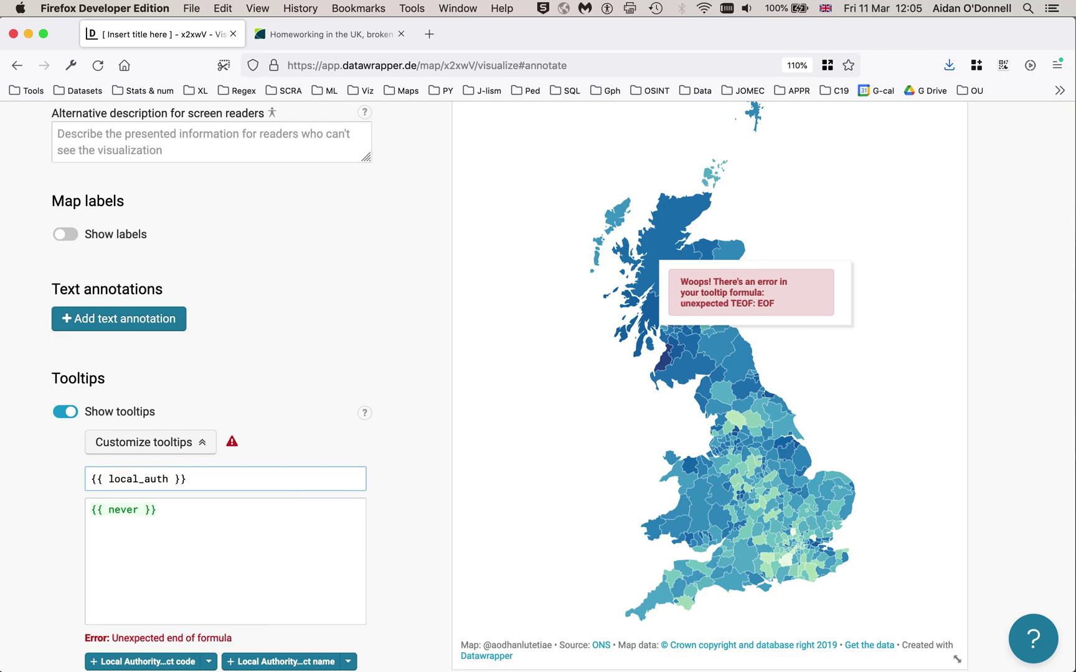
{"action": "type", "text": "trict_name"}
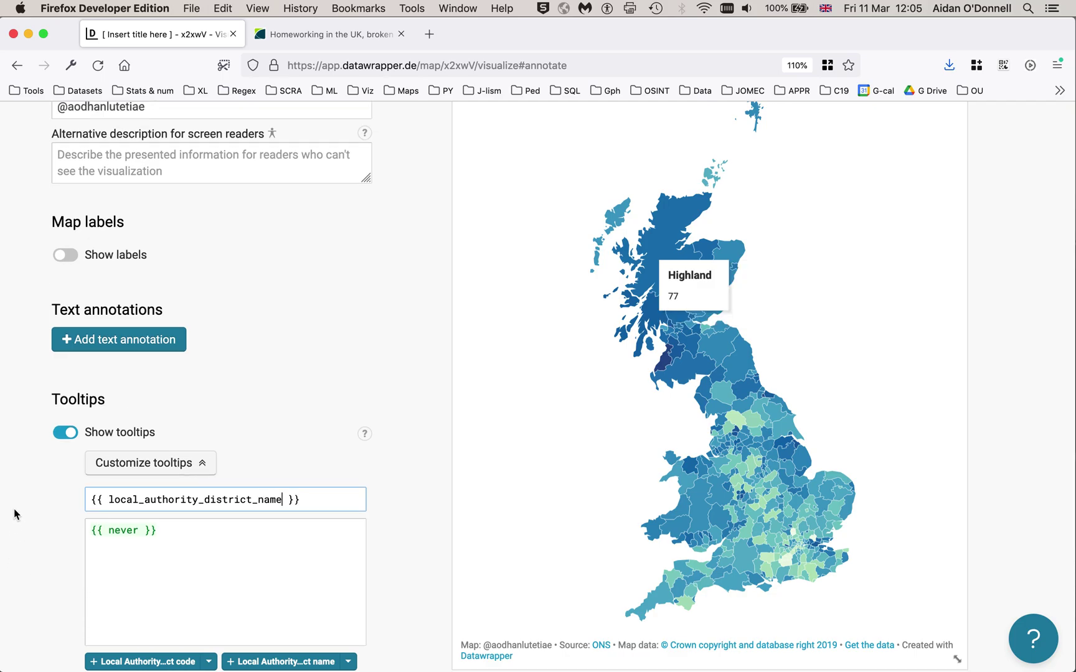
Try adding the UPPERCASE version of the local authority district name column to the tooltip title
{"action": "scroll", "coordinate": [17, 493], "scroll_direction": "down", "scroll_amount": 3}
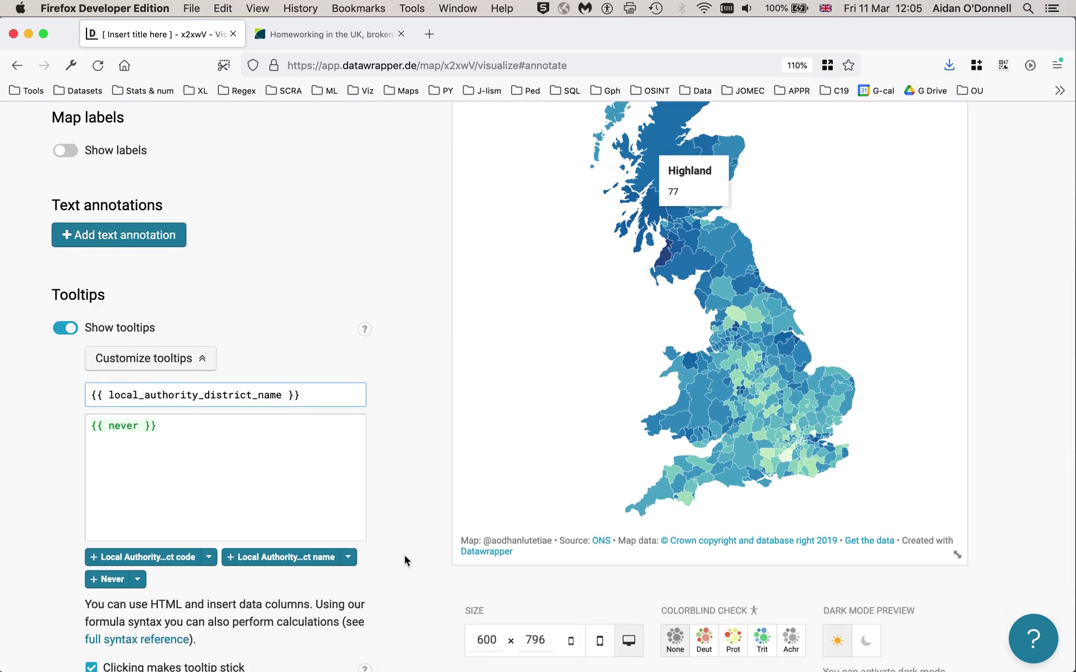
{"action": "left_click", "coordinate": [349, 558]}
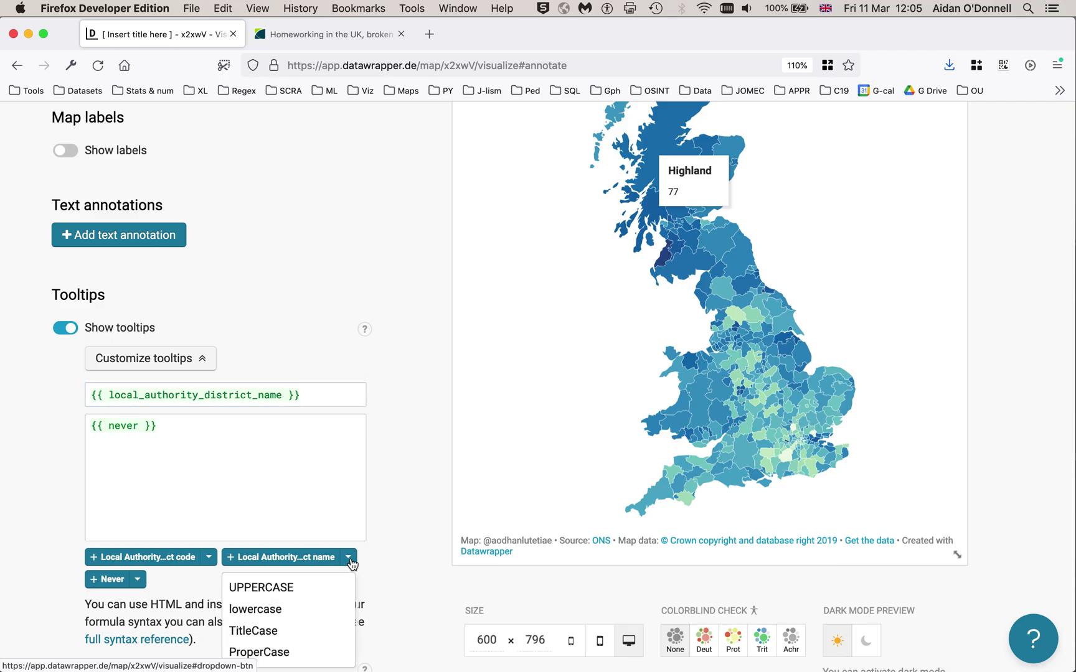
{"action": "left_click", "coordinate": [25, 509]}
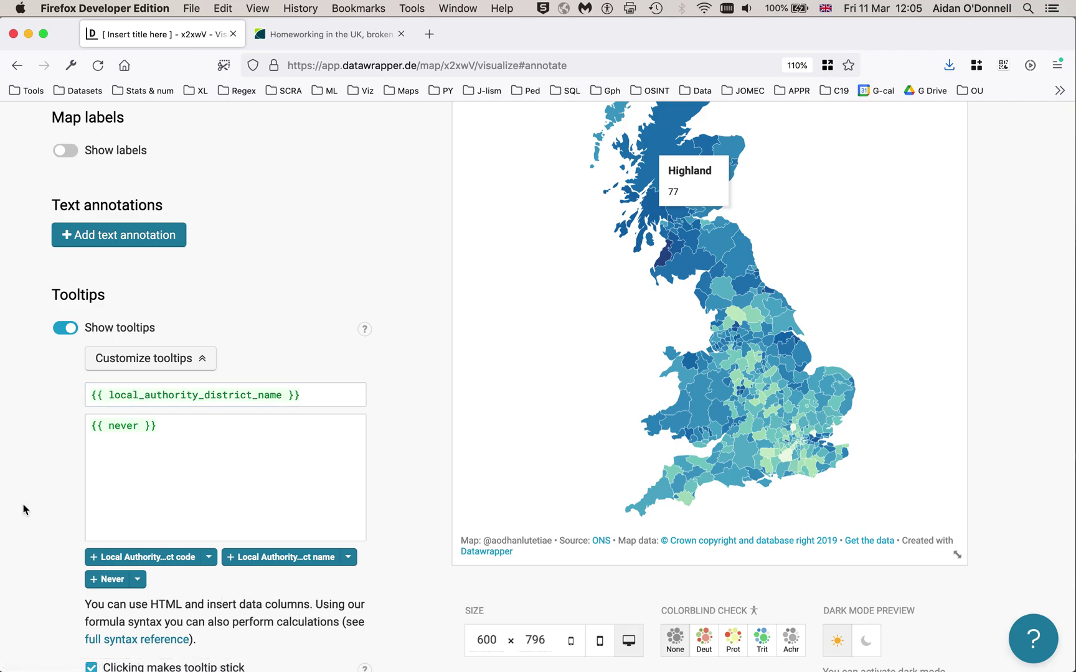
{"action": "left_click", "coordinate": [348, 558]}
{"action": "left_click", "coordinate": [289, 586]}
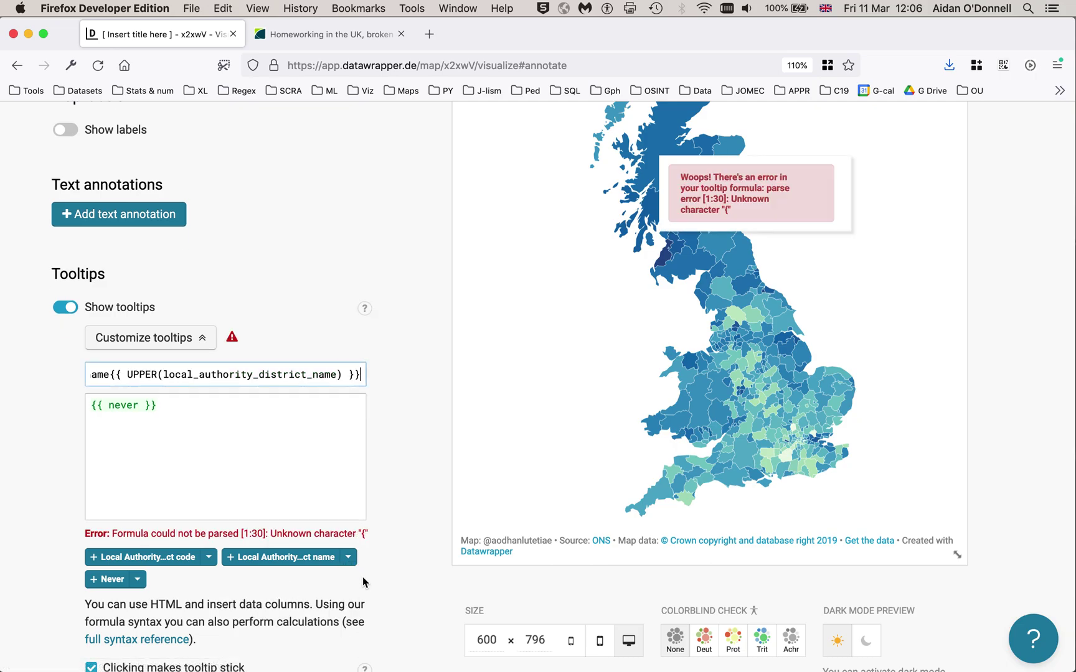
Remove the UPPER expression from the tooltip title, restoring it to {{ local_authority_district_name }}
{"action": "left_click", "coordinate": [348, 558]}
{"action": "scroll", "coordinate": [321, 616], "scroll_direction": "down", "scroll_amount": 2}
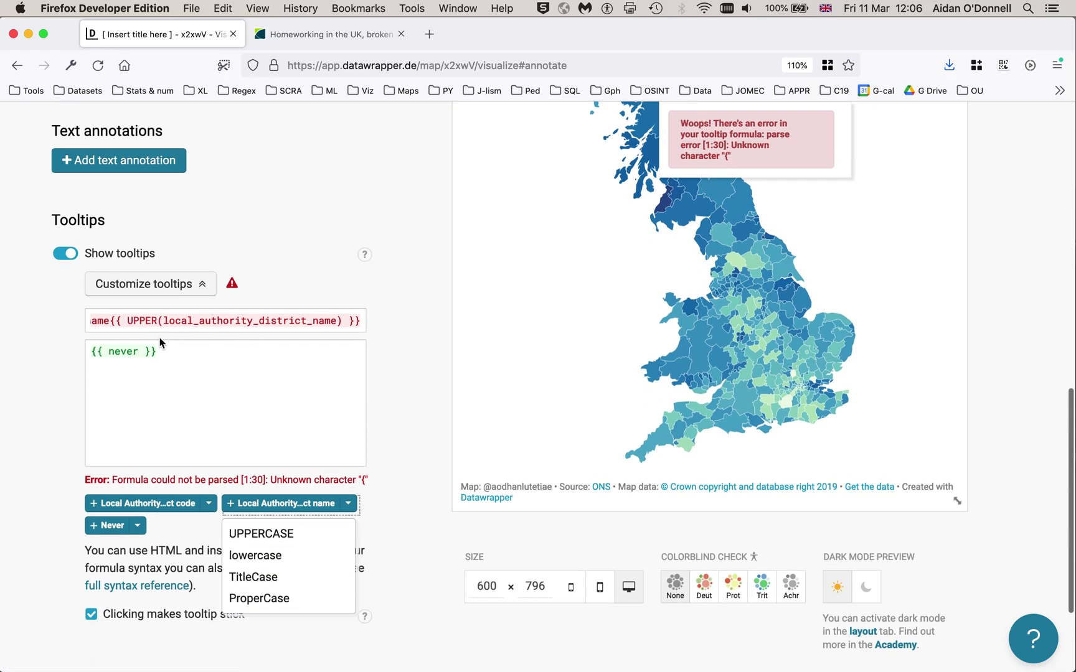
{"action": "left_click_drag", "start_coordinate": [111, 324], "coordinate": [307, 322]}
{"action": "scroll", "coordinate": [306, 322], "scroll_direction": "left", "scroll_amount": 3}
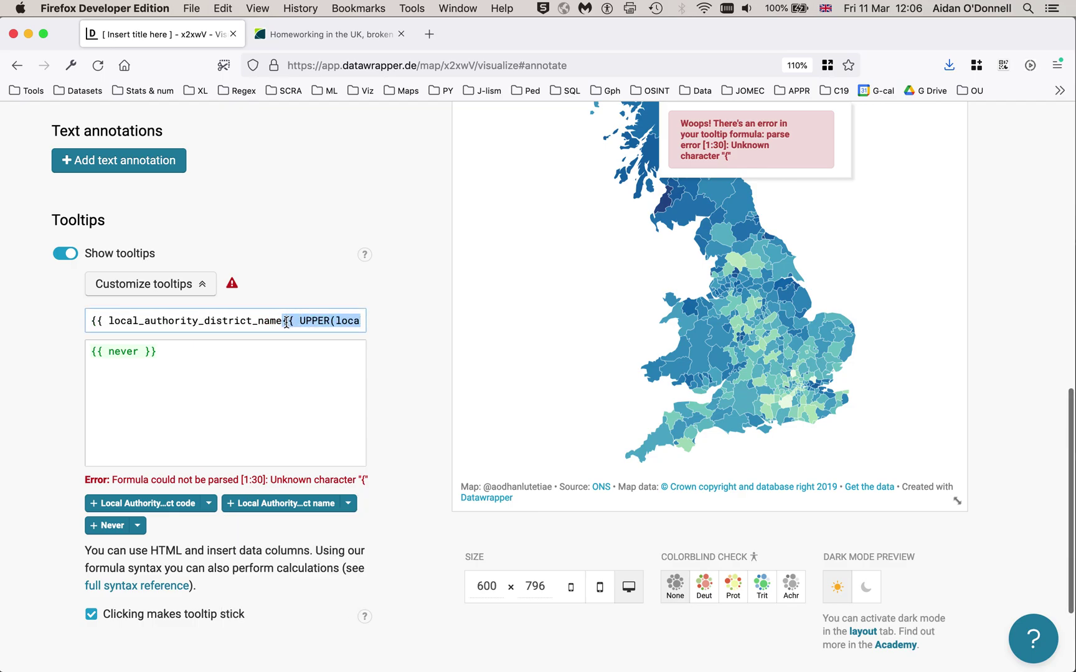
{"action": "left_click", "coordinate": [286, 322]}
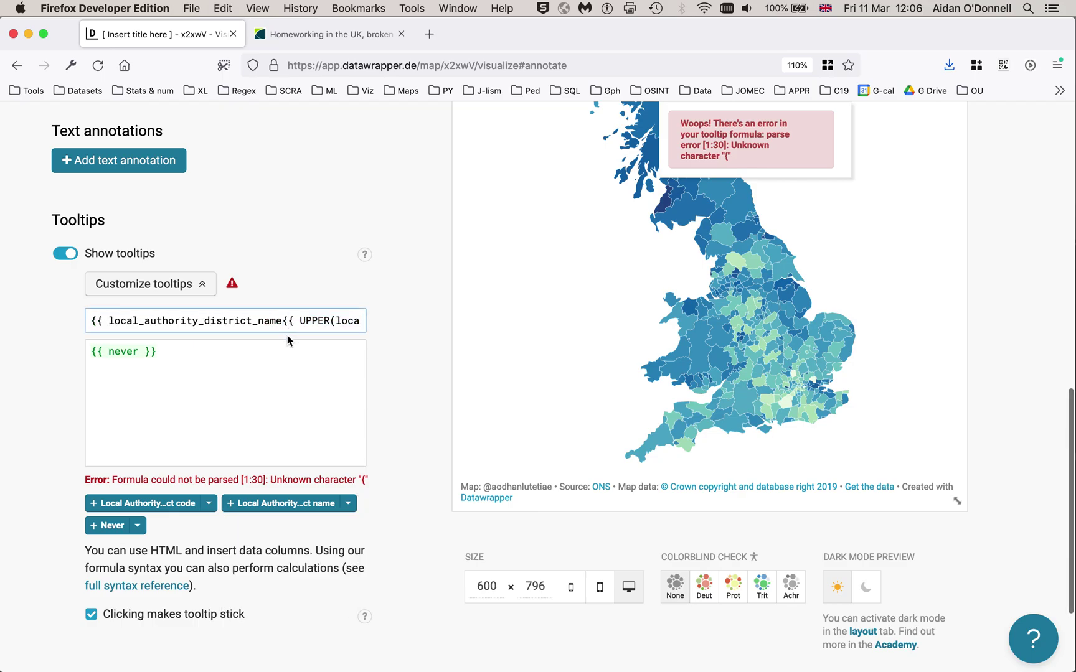
{"action": "left_click_drag", "start_coordinate": [287, 322], "coordinate": [389, 321]}
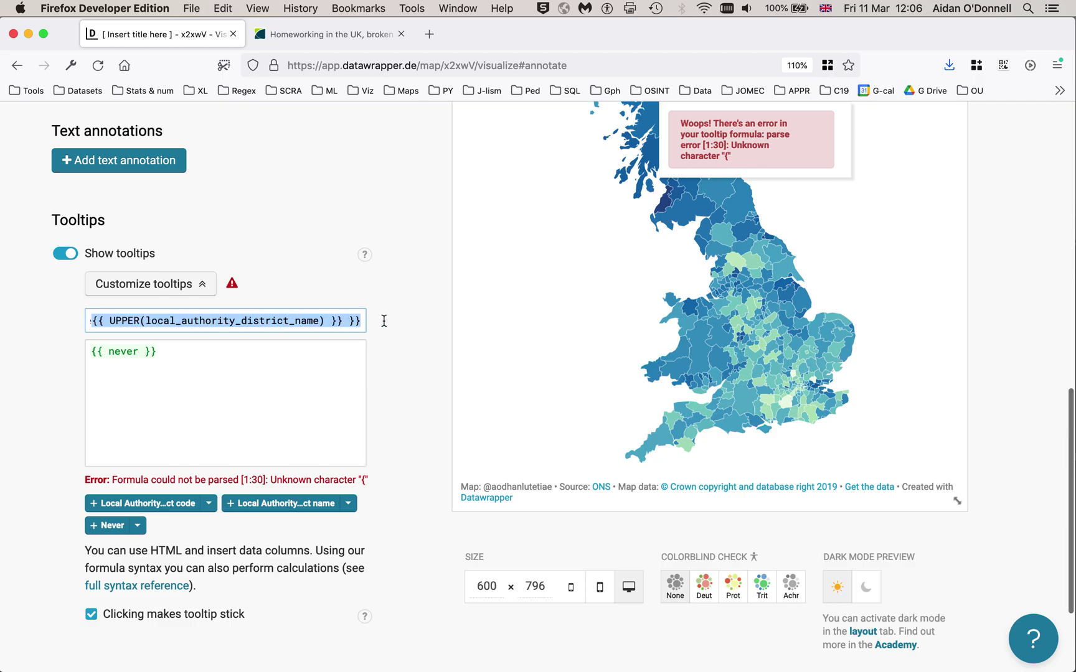
{"action": "key", "text": "super+v"}
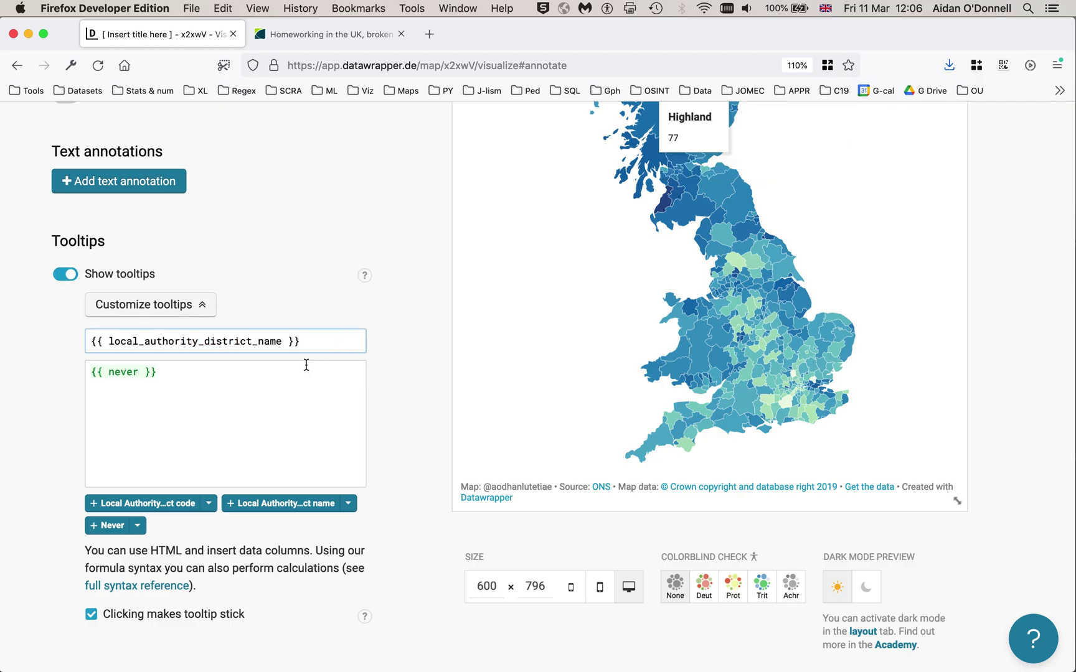
Preview the tooltip on a map area and extend its body to "{{ never }} % of people never worked from home"
{"action": "scroll", "coordinate": [62, 423], "scroll_direction": "up", "scroll_amount": 2}
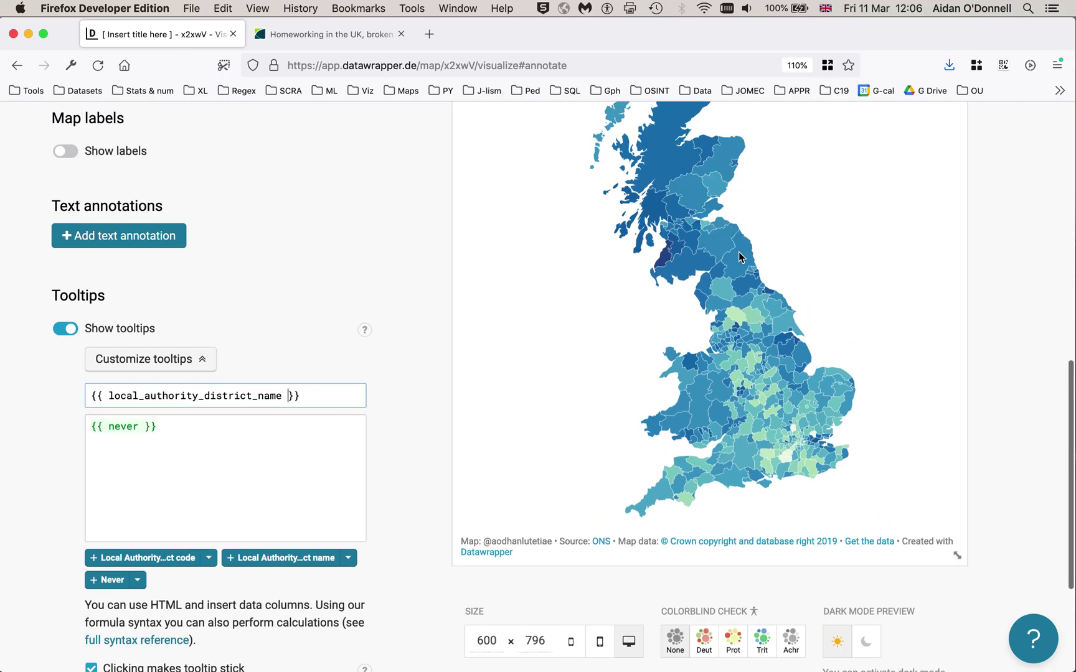
{"action": "mouse_move", "coordinate": [738, 263]}
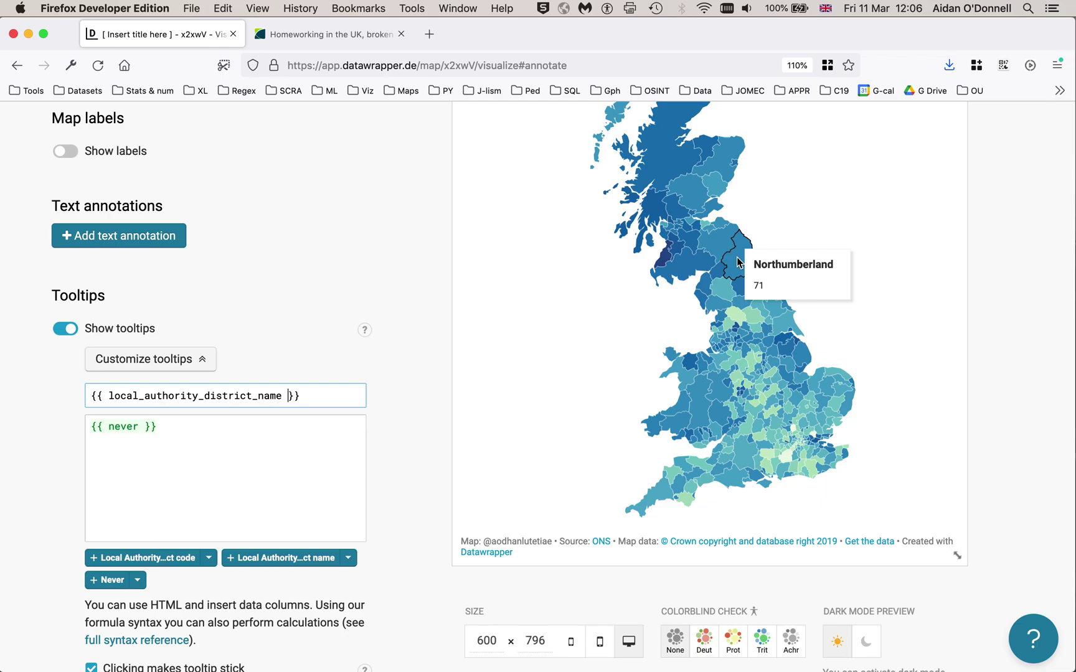
{"action": "left_click", "coordinate": [180, 424]}
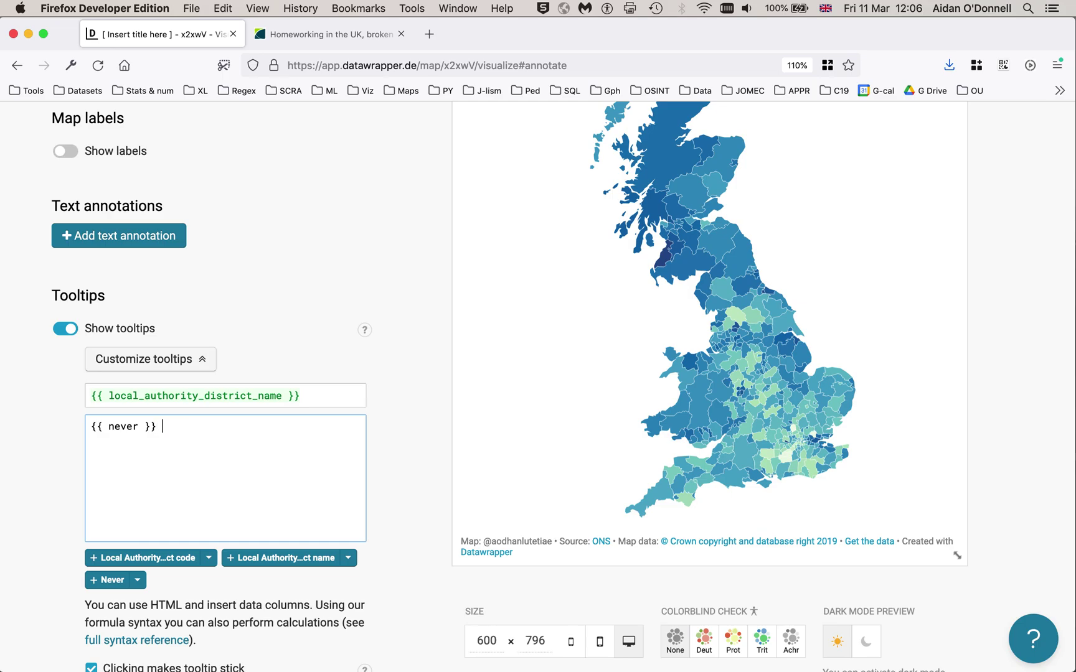
{"action": "type", "text": "% of peo"}
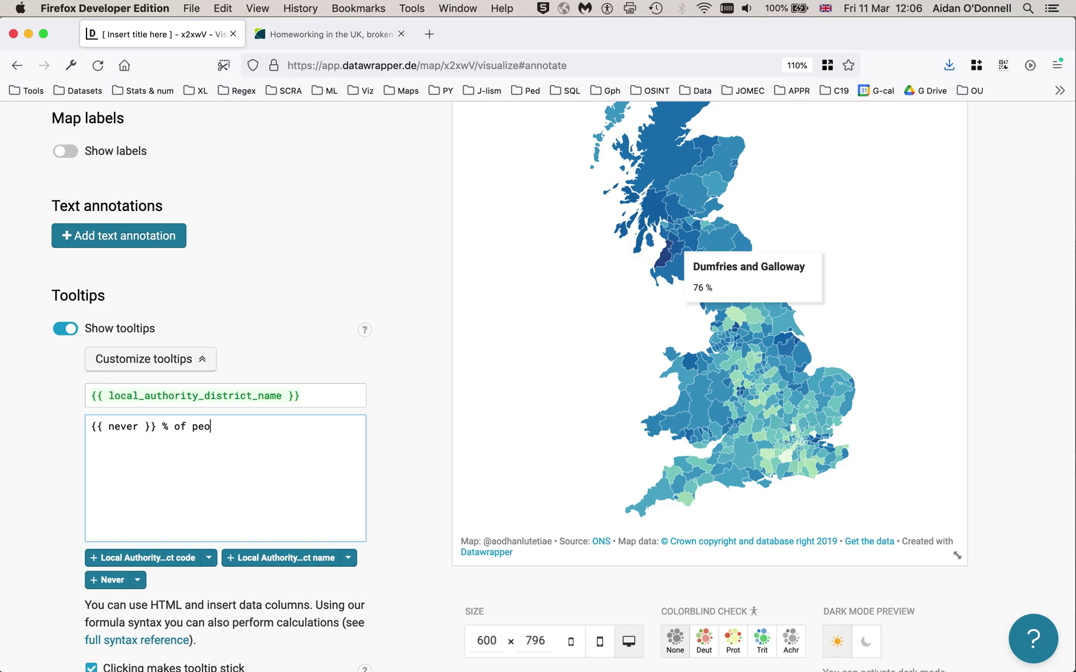
{"action": "type", "text": "ple never worked from home"}
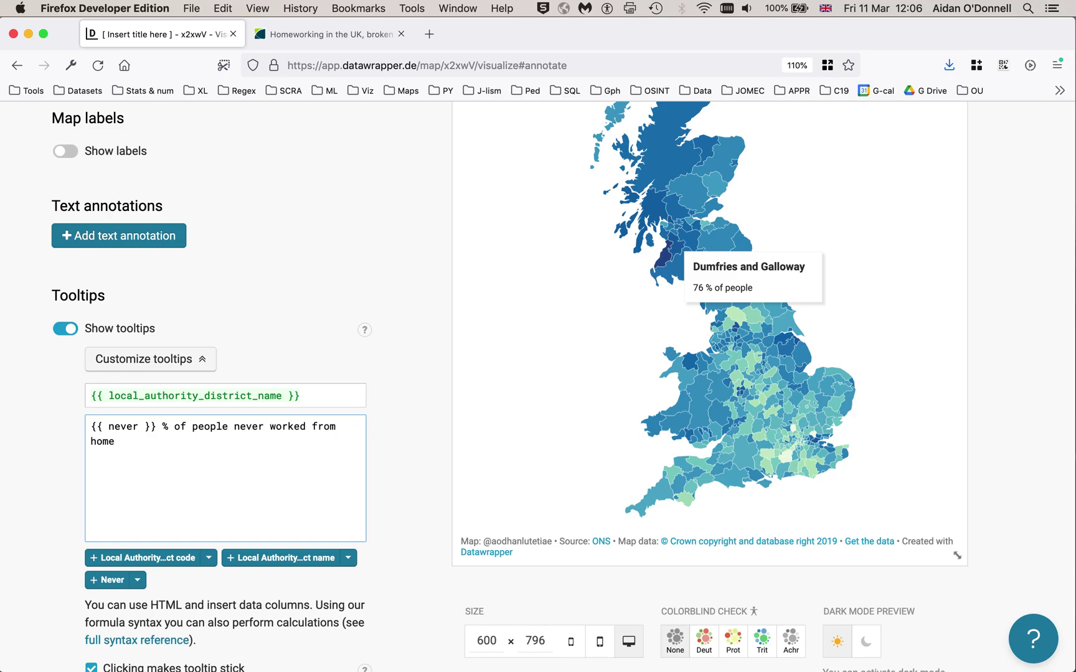
Examine the ONS page and the workbook's Contents and information sheet for whom the homeworking figures cover and how "Never" is defined
{"action": "left_click", "coordinate": [329, 35]}
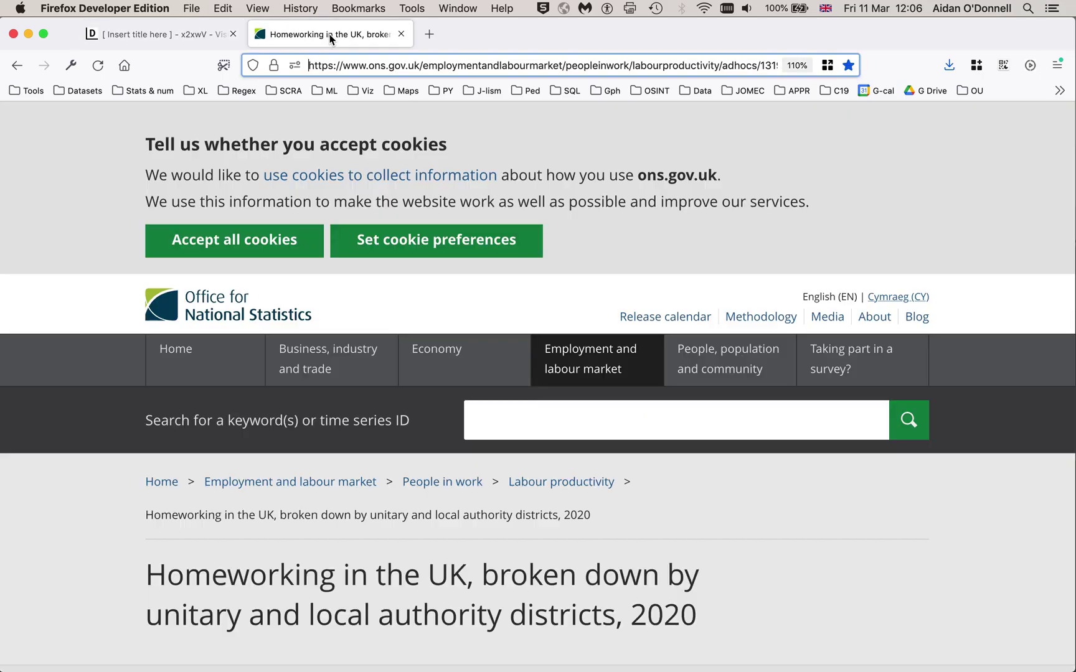
{"action": "scroll", "coordinate": [86, 483], "scroll_direction": "down", "scroll_amount": 10}
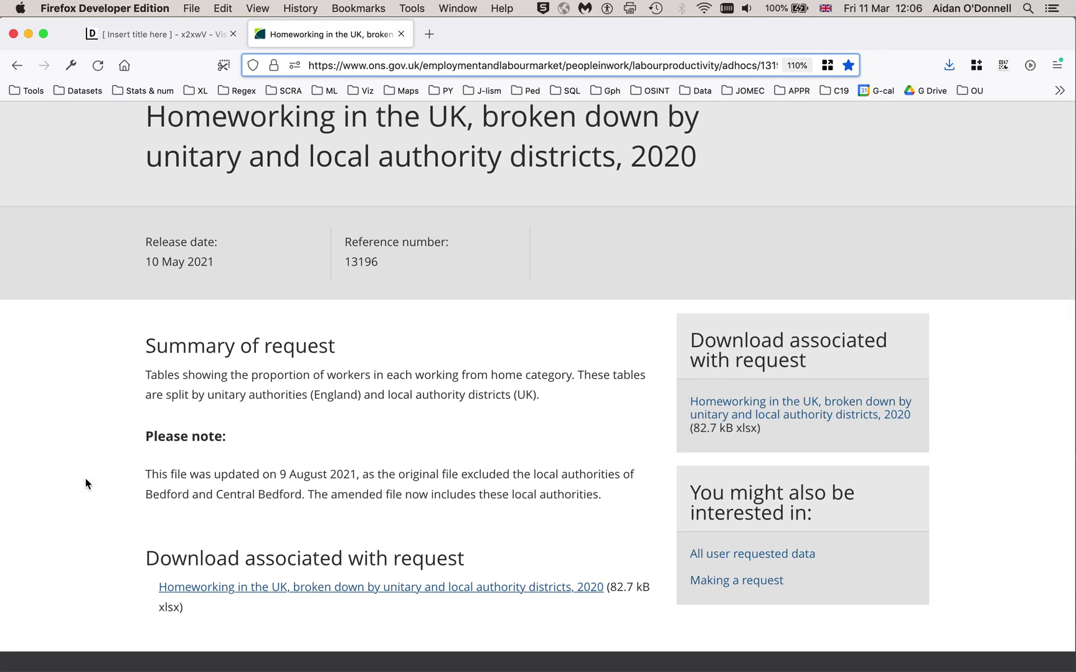
{"action": "scroll", "coordinate": [86, 480], "scroll_direction": "down", "scroll_amount": 5}
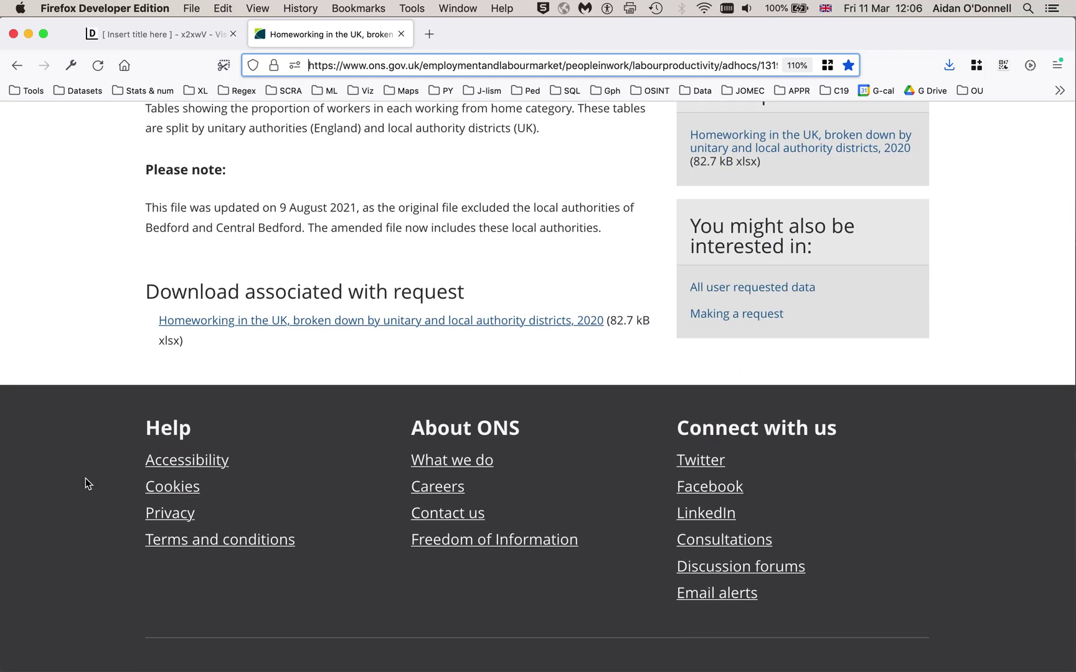
{"action": "scroll", "coordinate": [85, 481], "scroll_direction": "up", "scroll_amount": 3}
{"action": "scroll", "coordinate": [86, 483], "scroll_direction": "up", "scroll_amount": 2}
{"action": "key", "text": "super+Tab"}
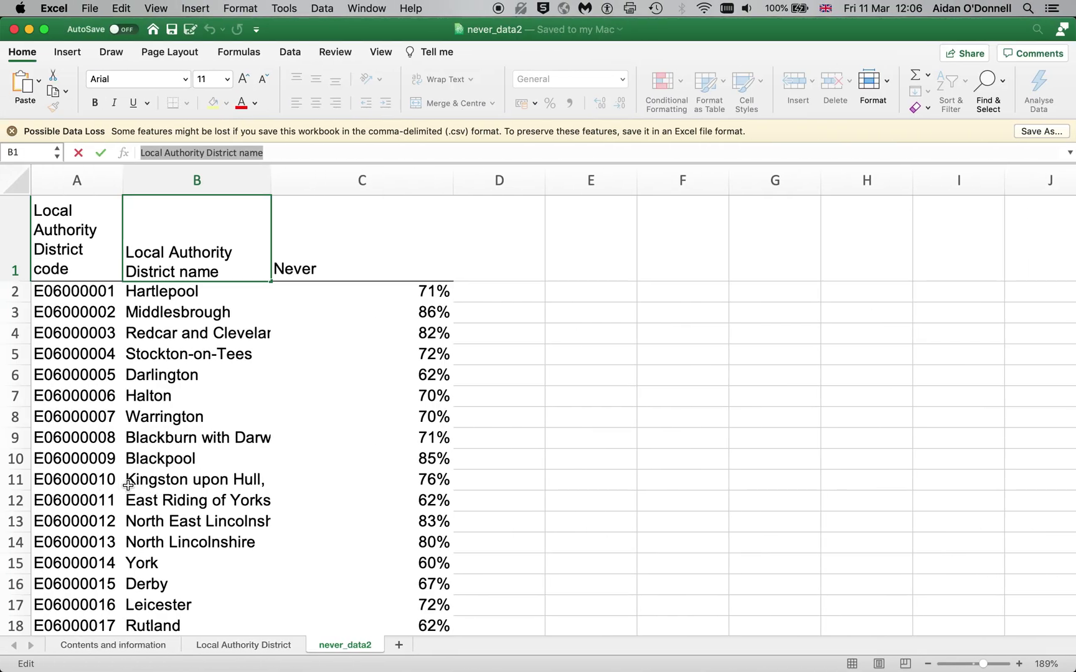
{"action": "left_click", "coordinate": [119, 645]}
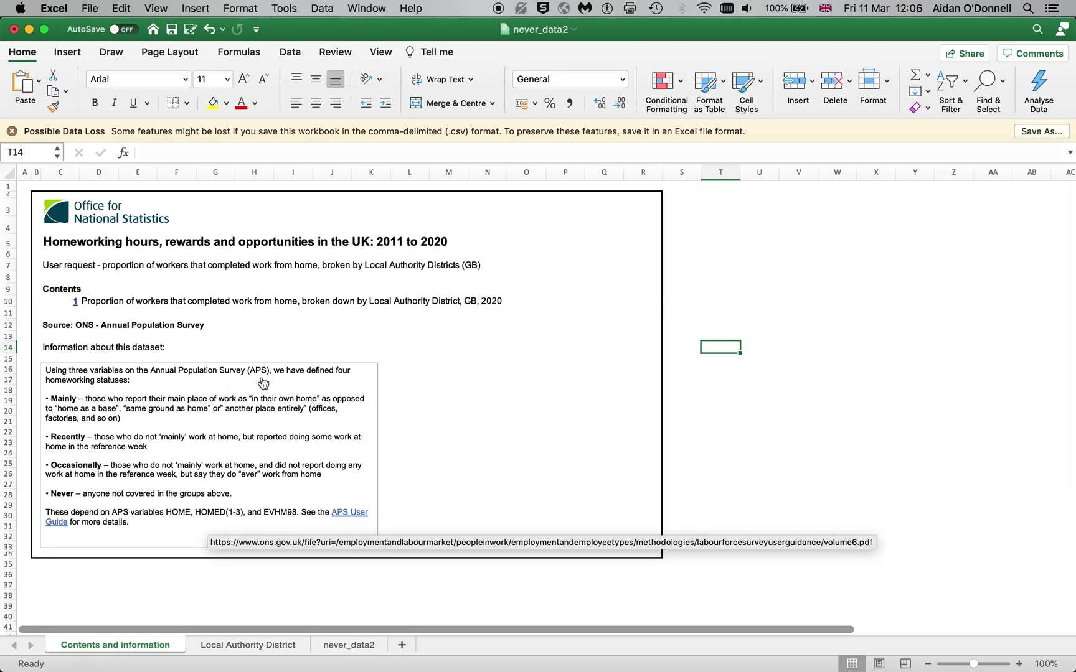
{"action": "key", "text": "super+Tab"}
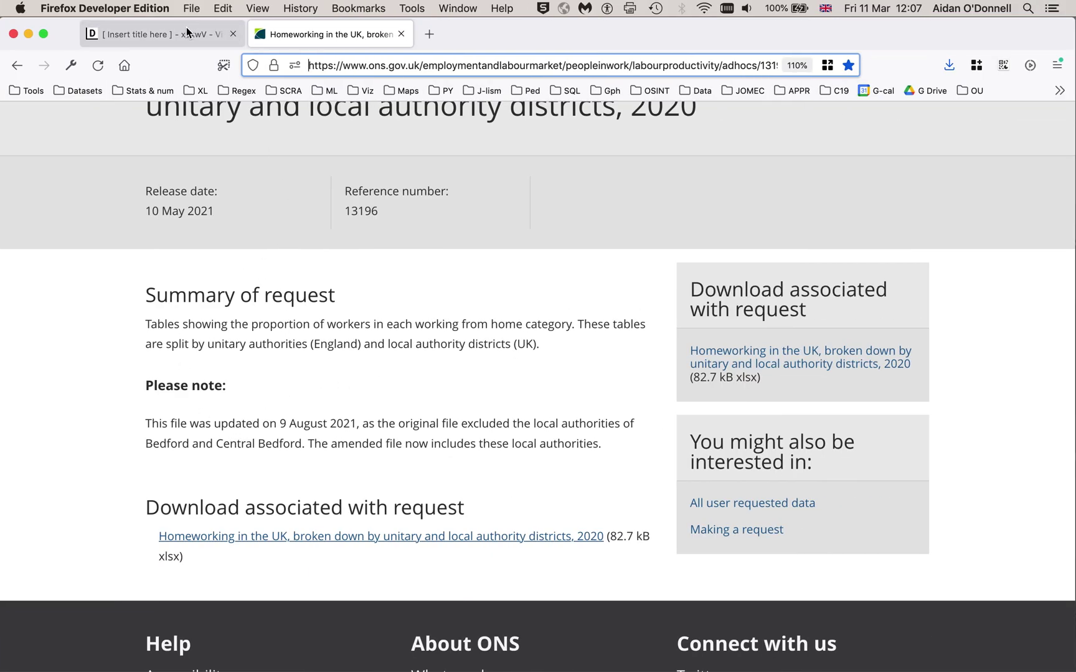
Reword the tooltip body to "{{ never }} % of workers who never worked from home during 2020"
{"action": "left_click", "coordinate": [174, 34]}
{"action": "double_click", "coordinate": [212, 426]}
{"action": "type", "text": "workers who never worked from home"}
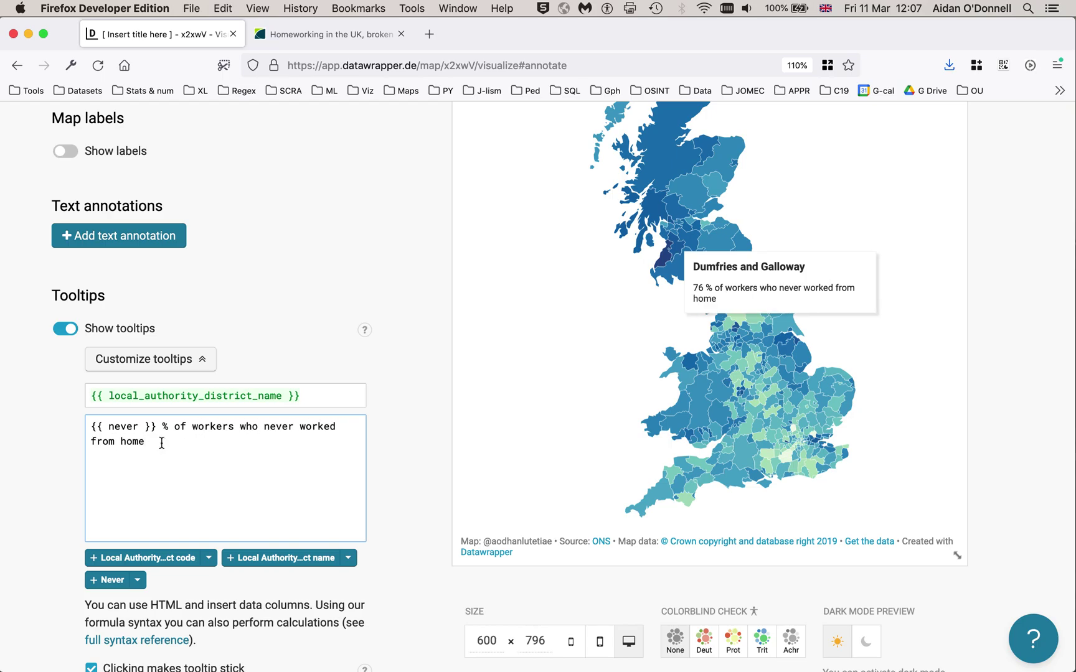
{"action": "type", "text": "uring 2020"}
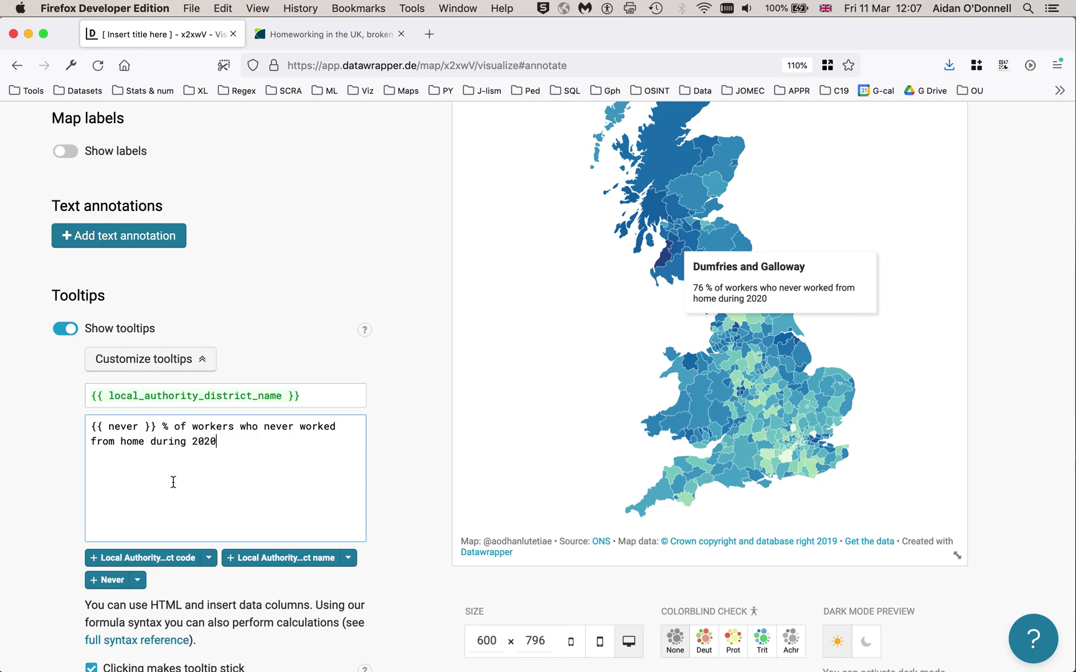
Reword the map description to "In 2020, in almost all local authority areas, most workers were not working from home"
{"action": "scroll", "coordinate": [56, 501], "scroll_direction": "up", "scroll_amount": 5}
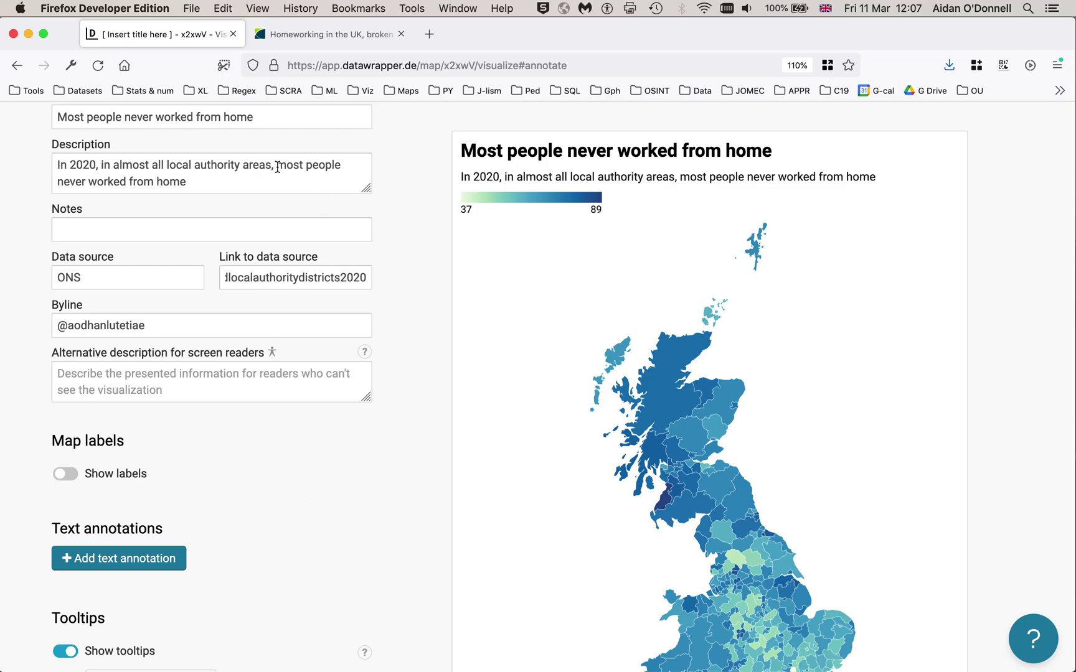
{"action": "left_click_drag", "start_coordinate": [276, 165], "coordinate": [271, 182]}
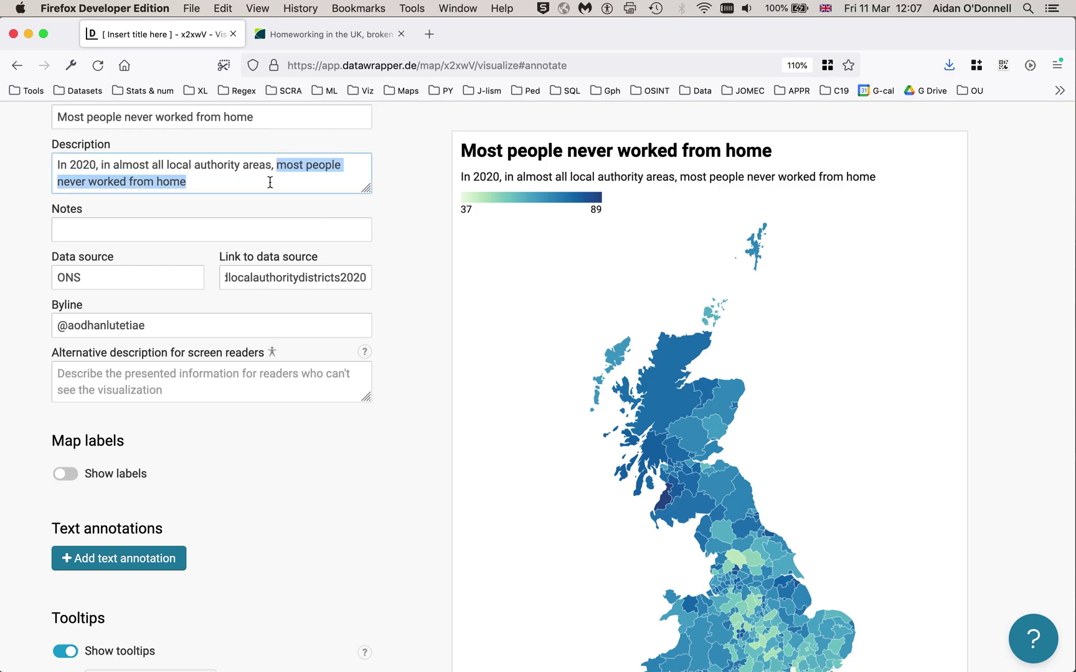
{"action": "type", "text": "most workers"}
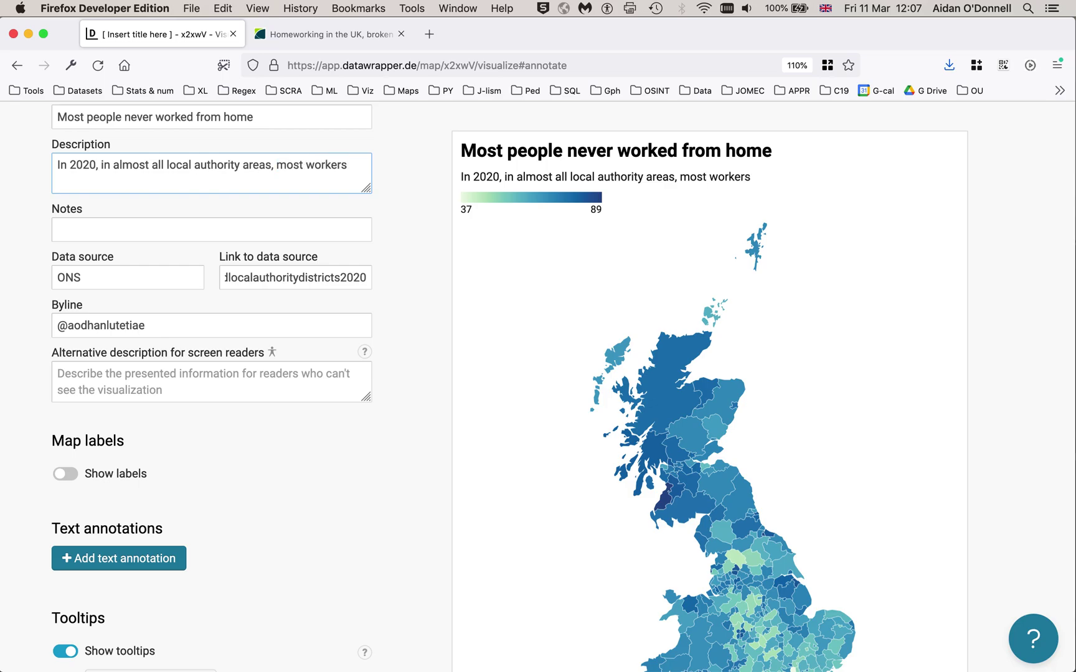
{"action": "type", "text": " left the house"}
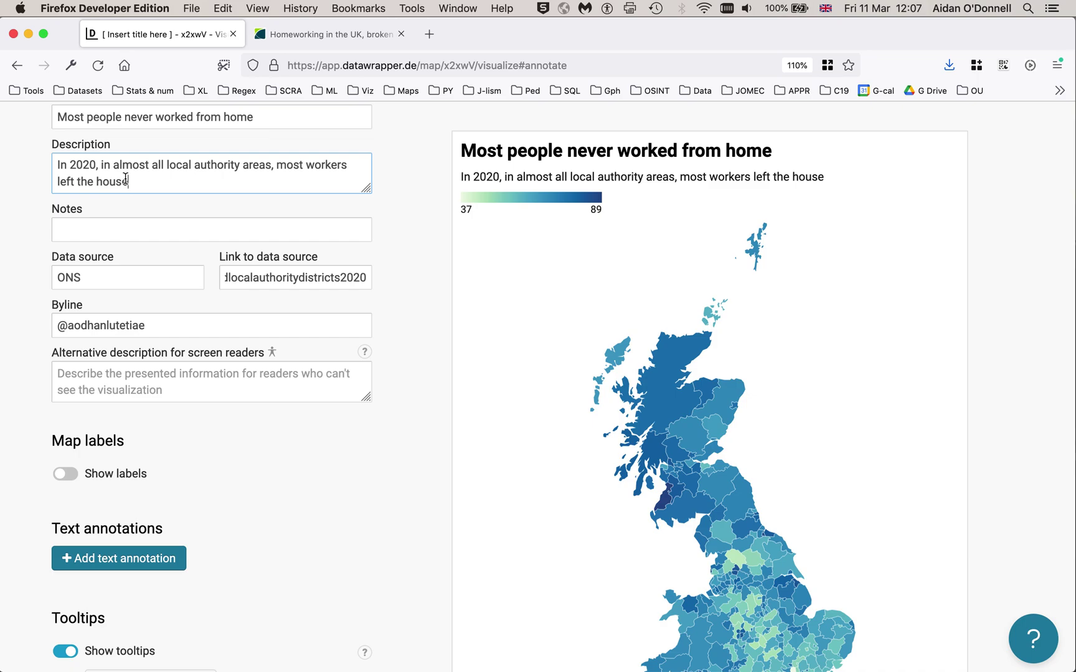
{"action": "left_click_drag", "start_coordinate": [129, 181], "coordinate": [55, 181]}
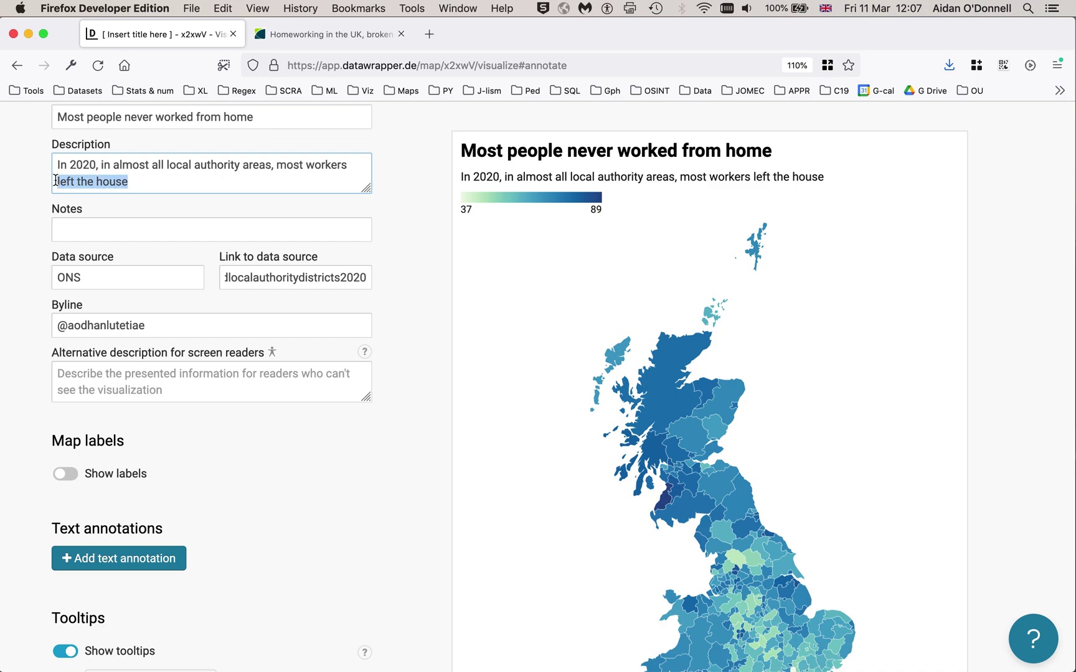
{"action": "type", "text": "w"}
{"action": "type", "text": "ere no"}
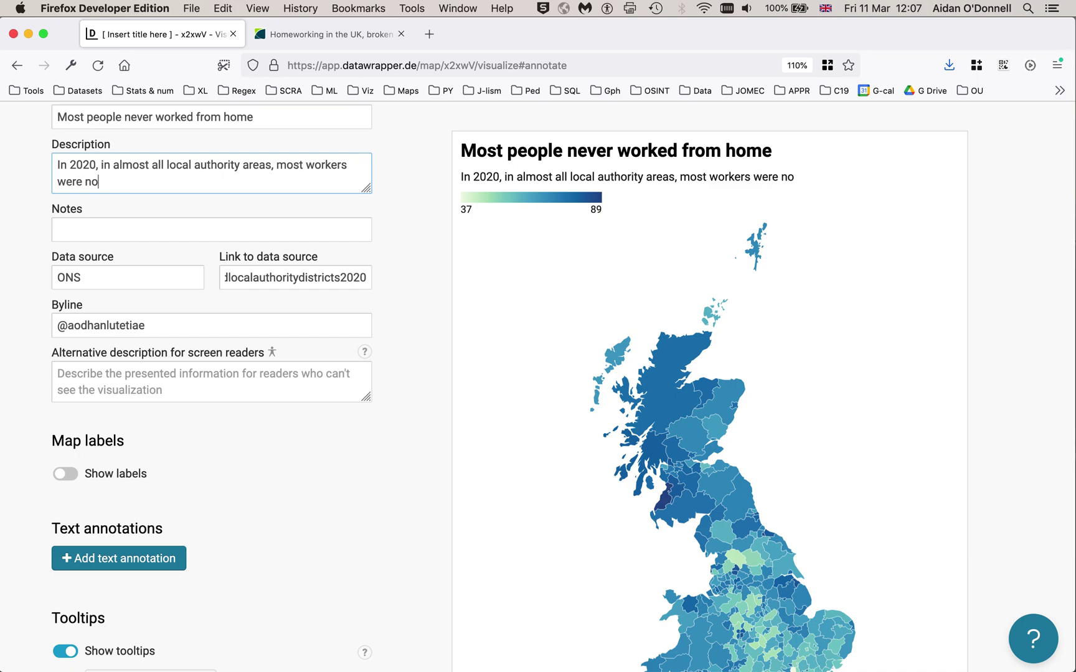
{"action": "type", "text": "t working from home"}
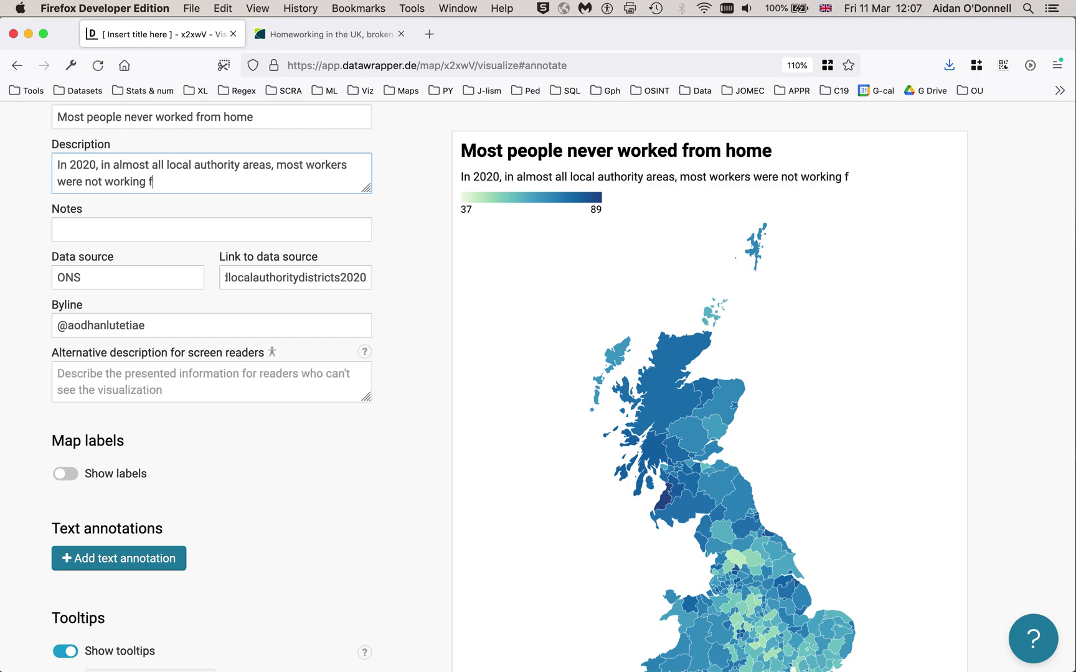
{"action": "left_click", "coordinate": [31, 372]}
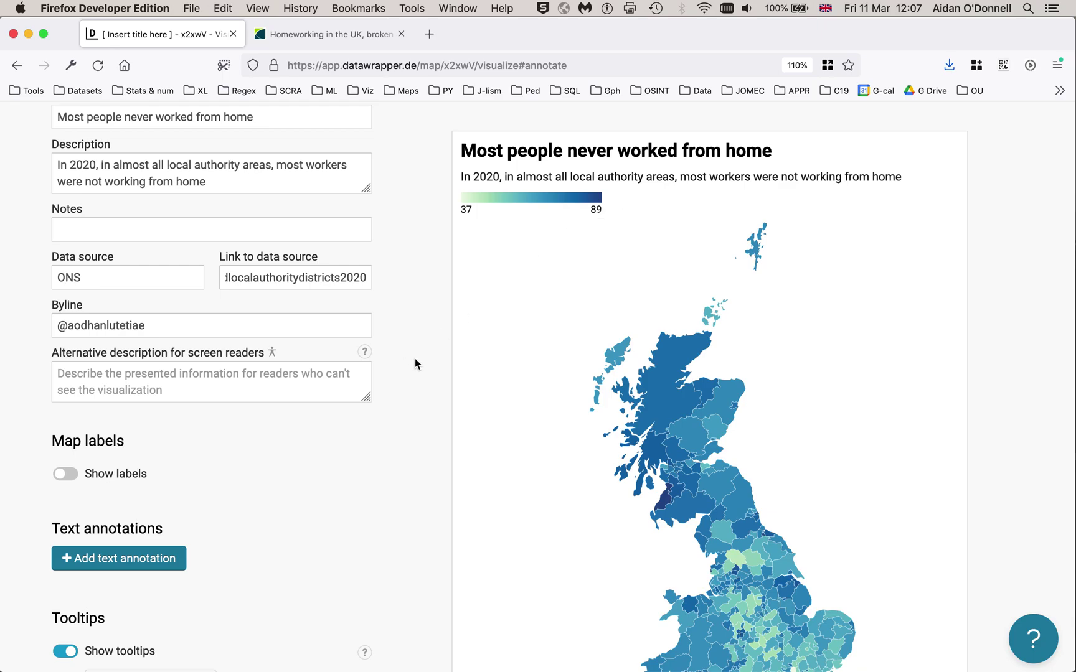
Set the color legend's number format to 0% so its range labels display as percentages
{"action": "scroll", "coordinate": [423, 378], "scroll_direction": "down", "scroll_amount": 3}
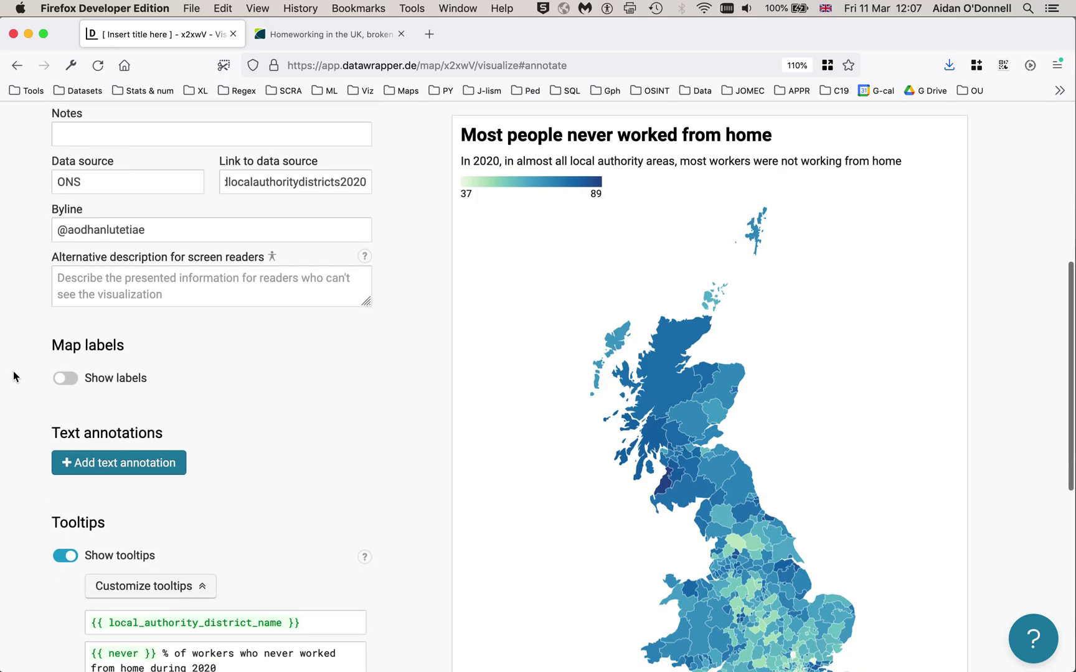
{"action": "scroll", "coordinate": [18, 371], "scroll_direction": "up", "scroll_amount": 5}
{"action": "scroll", "coordinate": [19, 372], "scroll_direction": "up", "scroll_amount": 3}
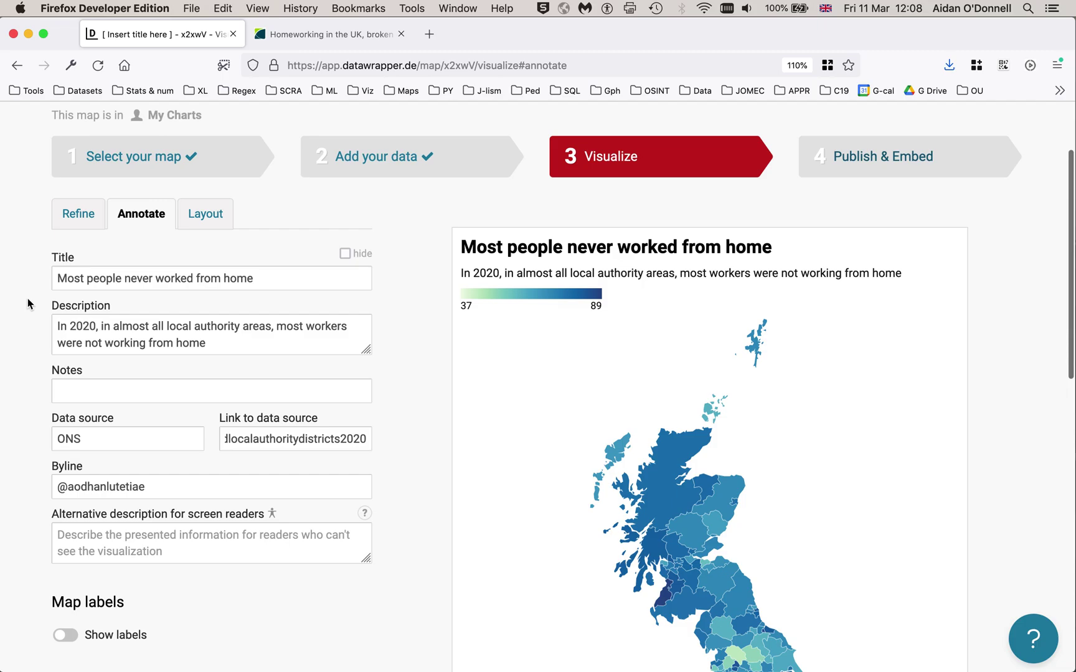
{"action": "left_click", "coordinate": [75, 215]}
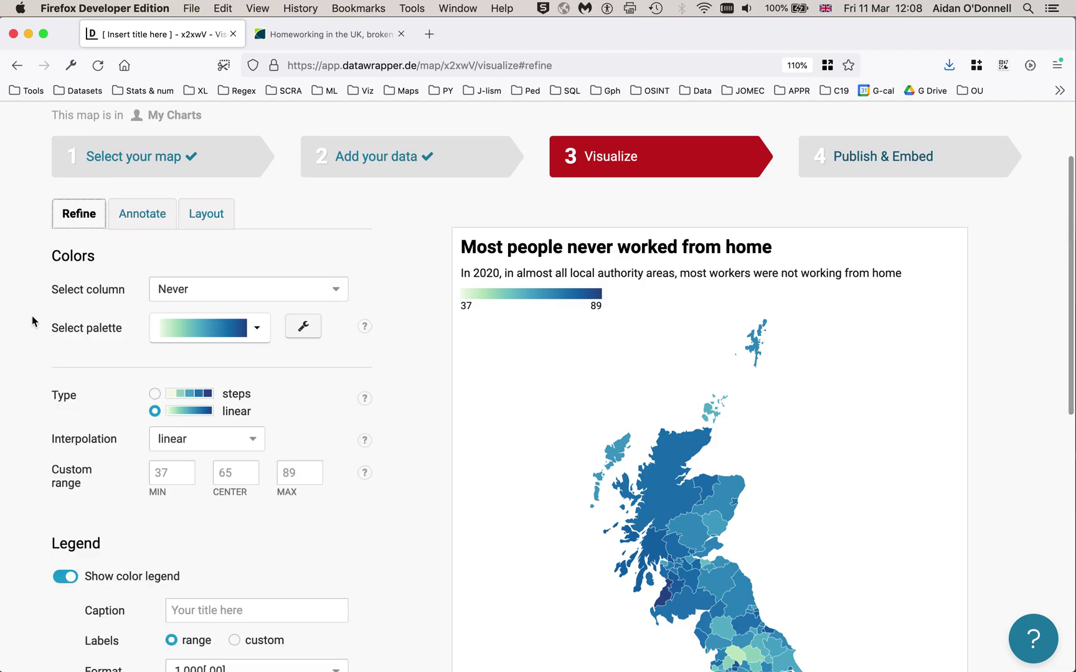
{"action": "scroll", "coordinate": [32, 316], "scroll_direction": "down", "scroll_amount": 2}
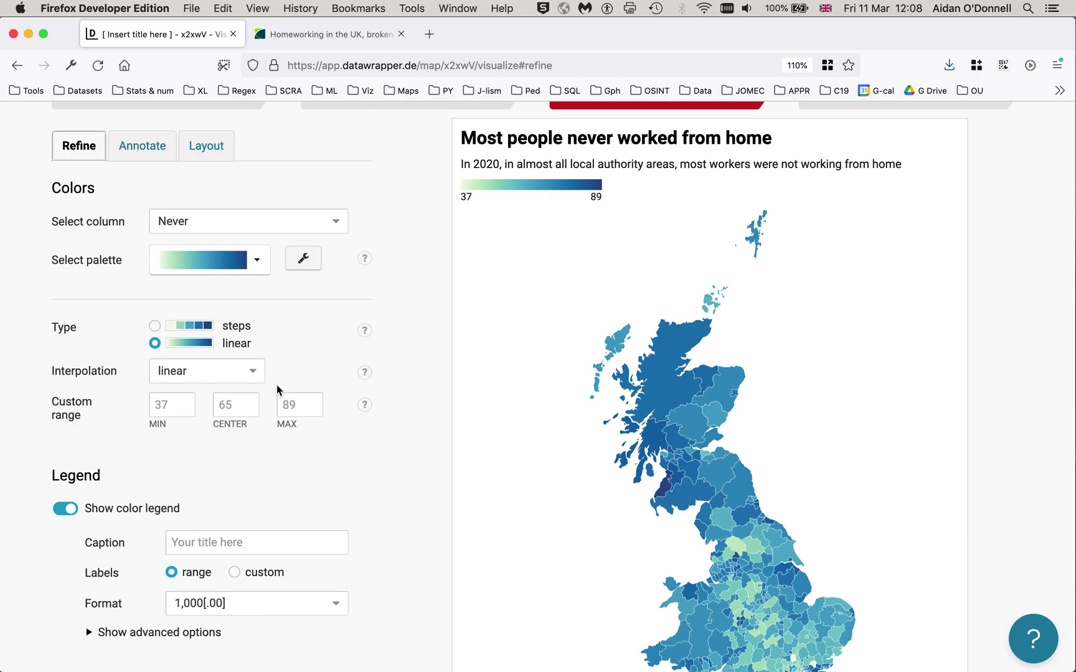
{"action": "left_click", "coordinate": [179, 404]}
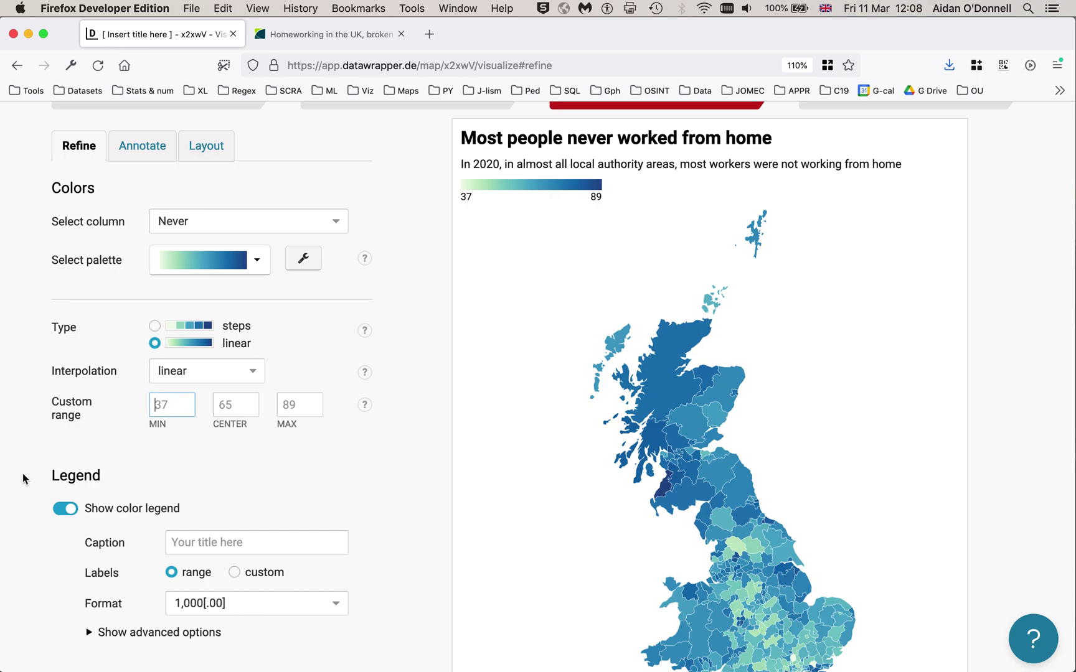
{"action": "scroll", "coordinate": [25, 478], "scroll_direction": "down", "scroll_amount": 2}
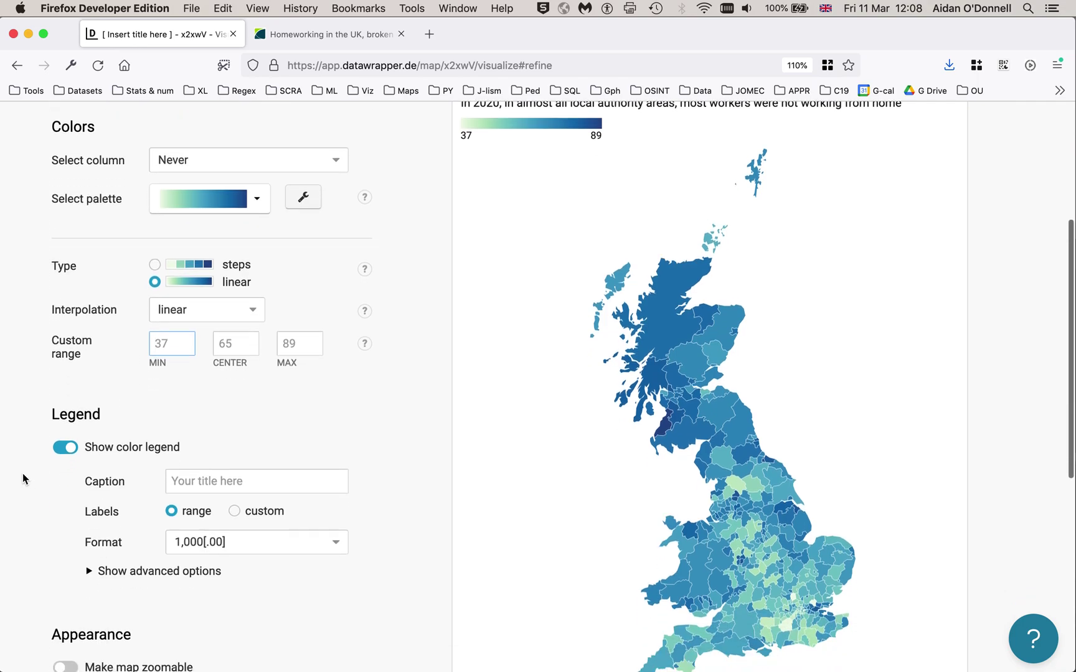
{"action": "left_click", "coordinate": [337, 547]}
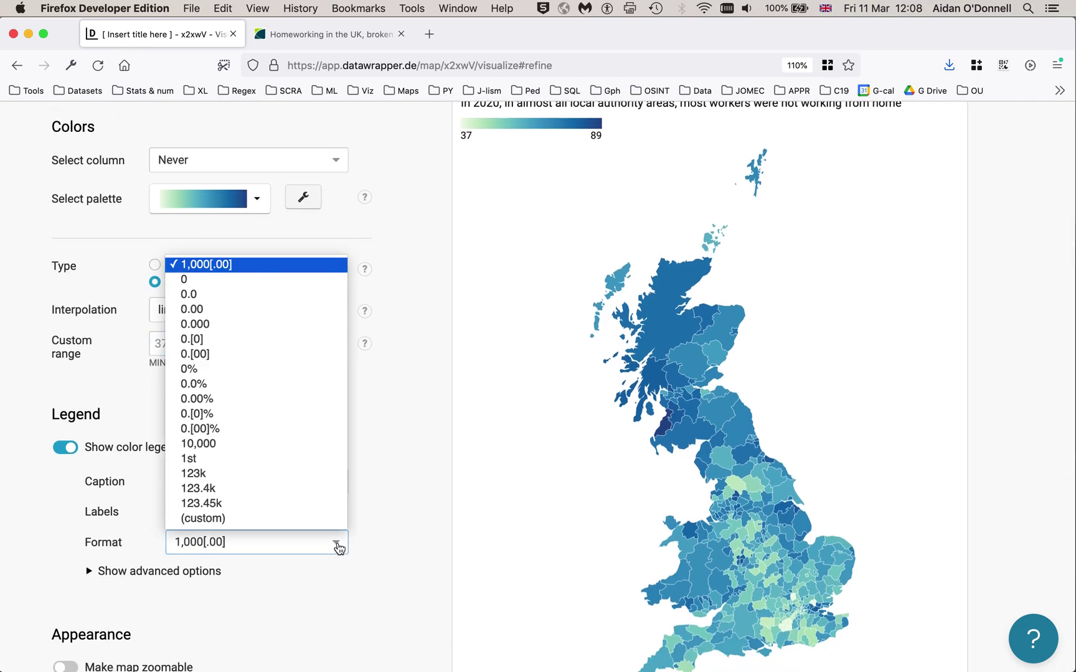
{"action": "left_click", "coordinate": [261, 369]}
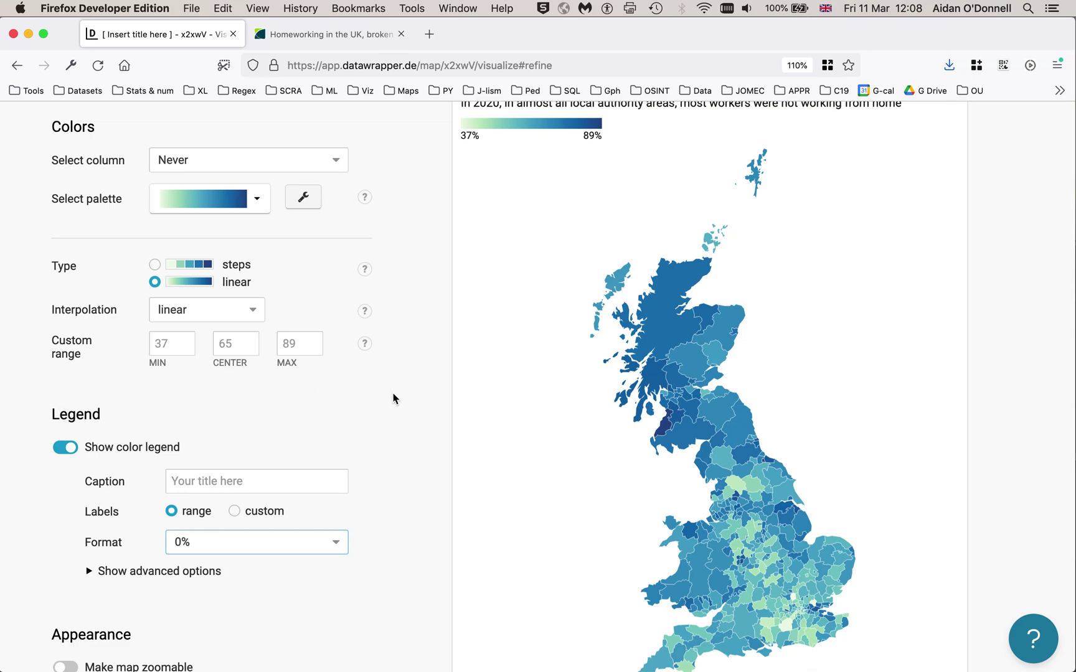
Look over the map preview together with its color, legend, annotation and layout settings
{"action": "scroll", "coordinate": [396, 400], "scroll_direction": "up", "scroll_amount": 2}
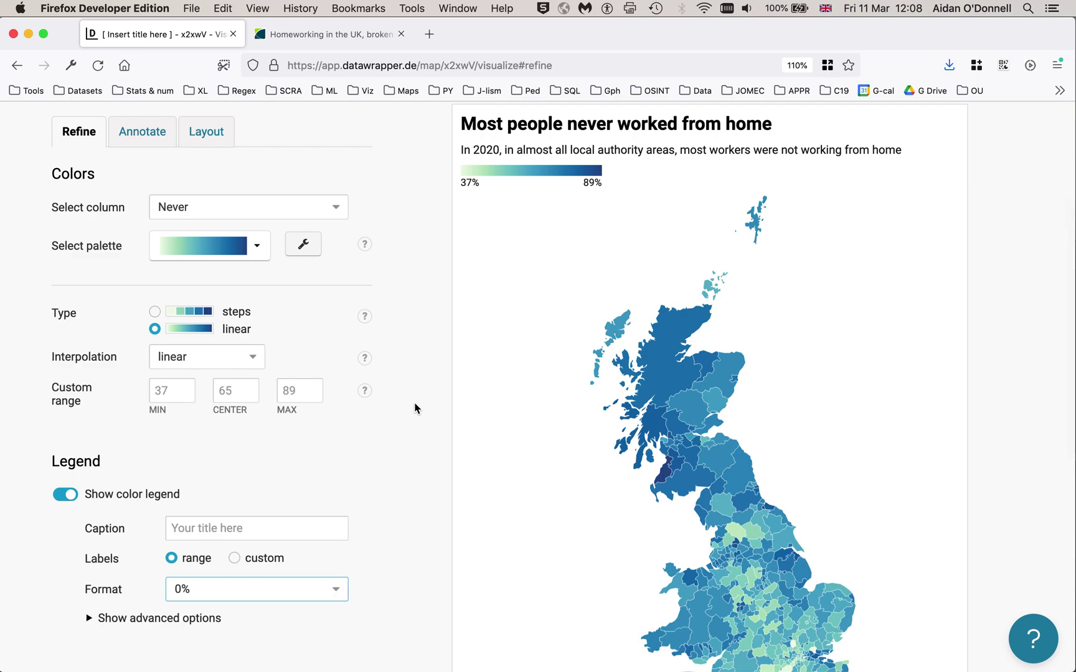
{"action": "scroll", "coordinate": [416, 408], "scroll_direction": "down", "scroll_amount": 4}
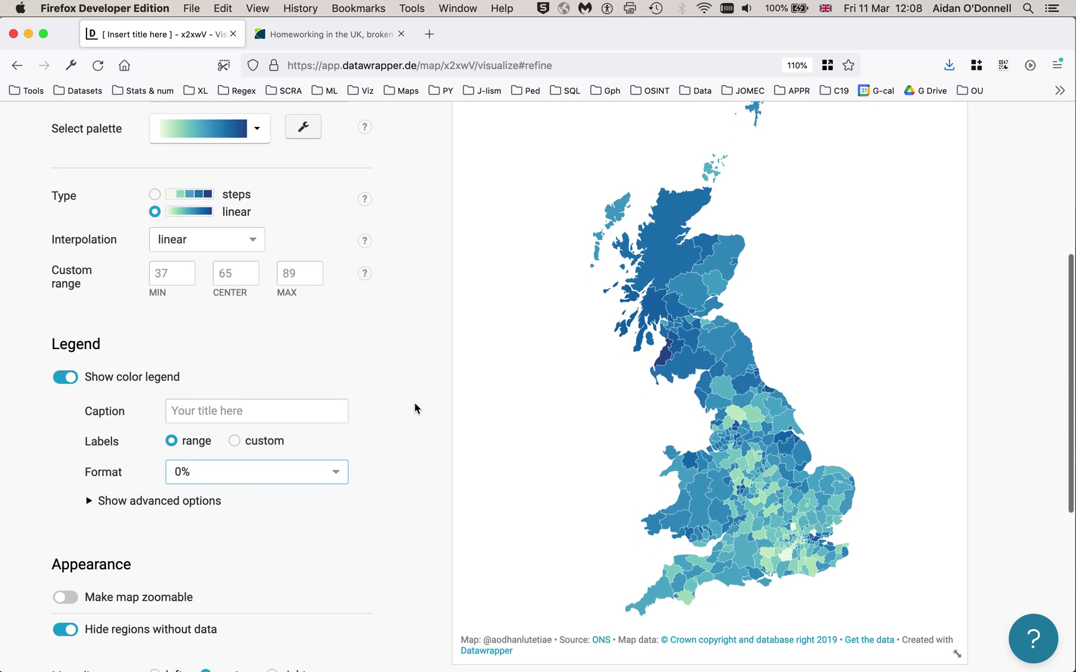
{"action": "scroll", "coordinate": [416, 408], "scroll_direction": "up", "scroll_amount": 5}
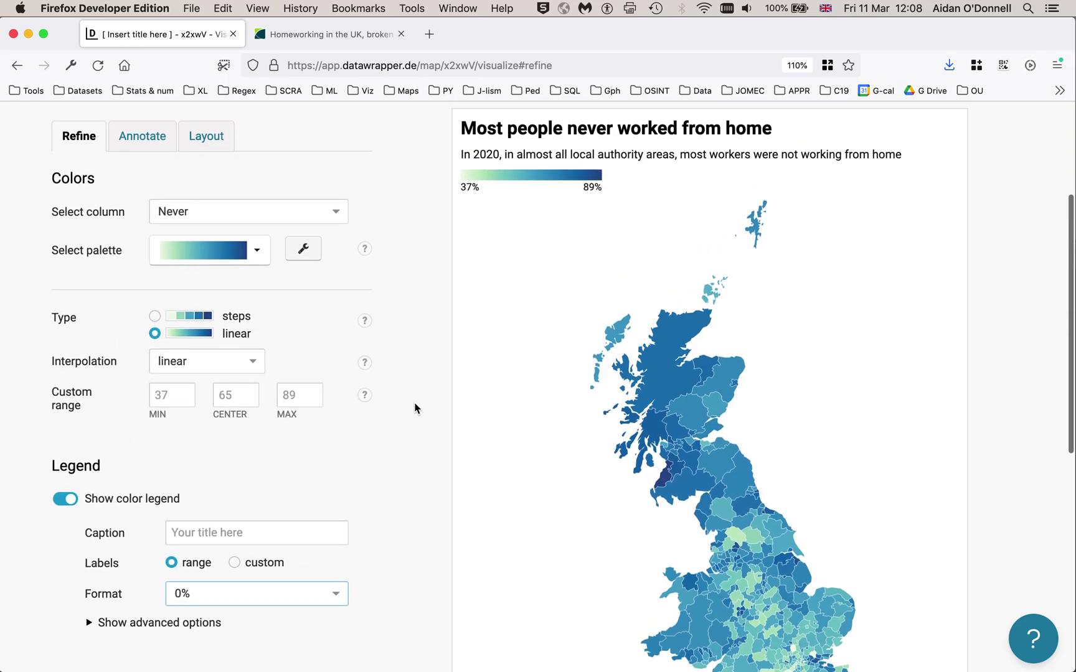
{"action": "scroll", "coordinate": [416, 408], "scroll_direction": "down", "scroll_amount": 2}
{"action": "scroll", "coordinate": [416, 407], "scroll_direction": "down", "scroll_amount": 3}
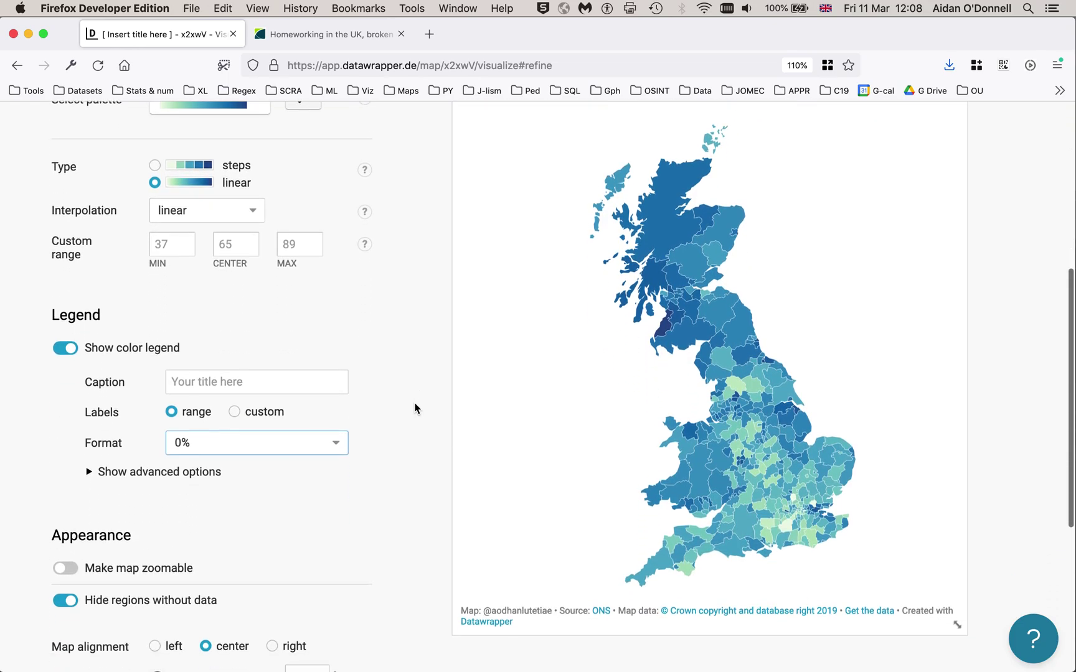
{"action": "scroll", "coordinate": [416, 408], "scroll_direction": "up", "scroll_amount": 8}
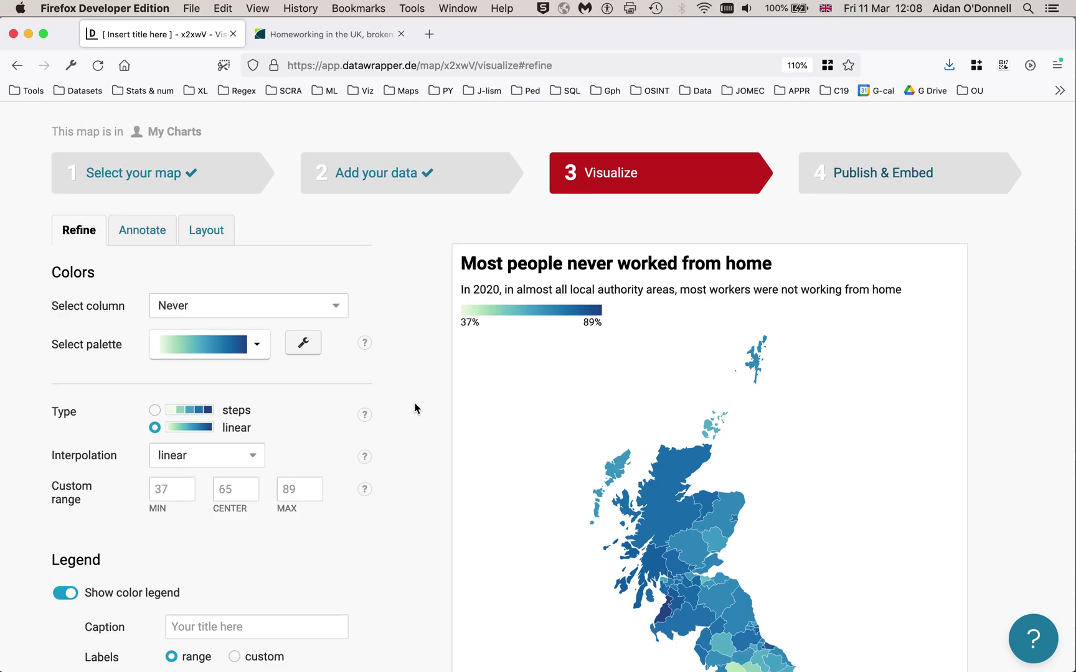
{"action": "left_click", "coordinate": [139, 238]}
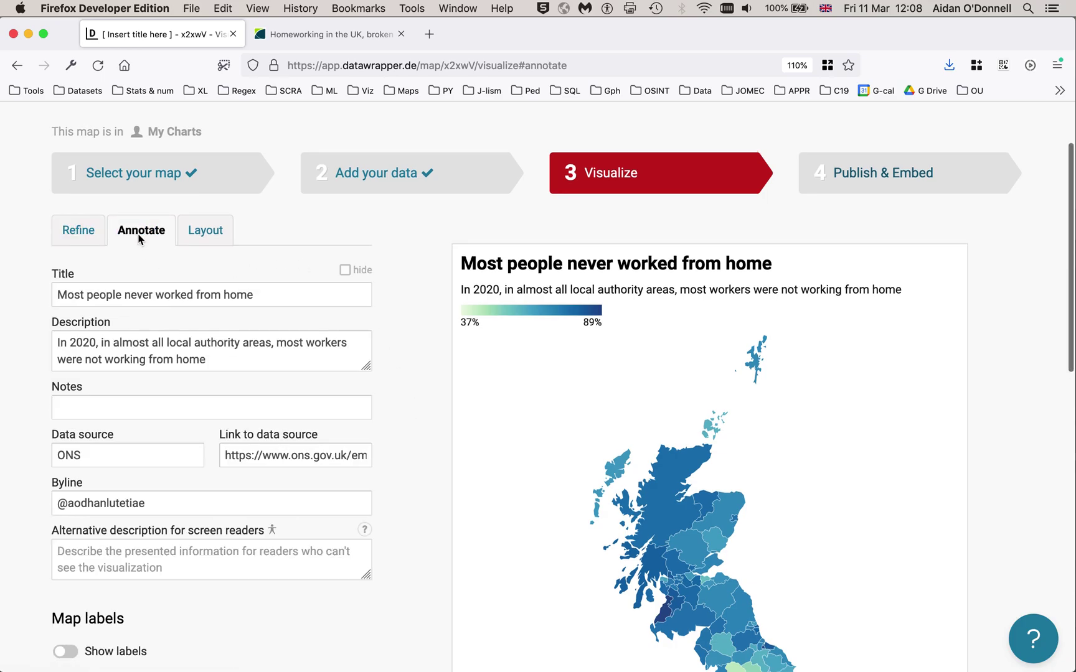
{"action": "scroll", "coordinate": [35, 387], "scroll_direction": "down", "scroll_amount": 8}
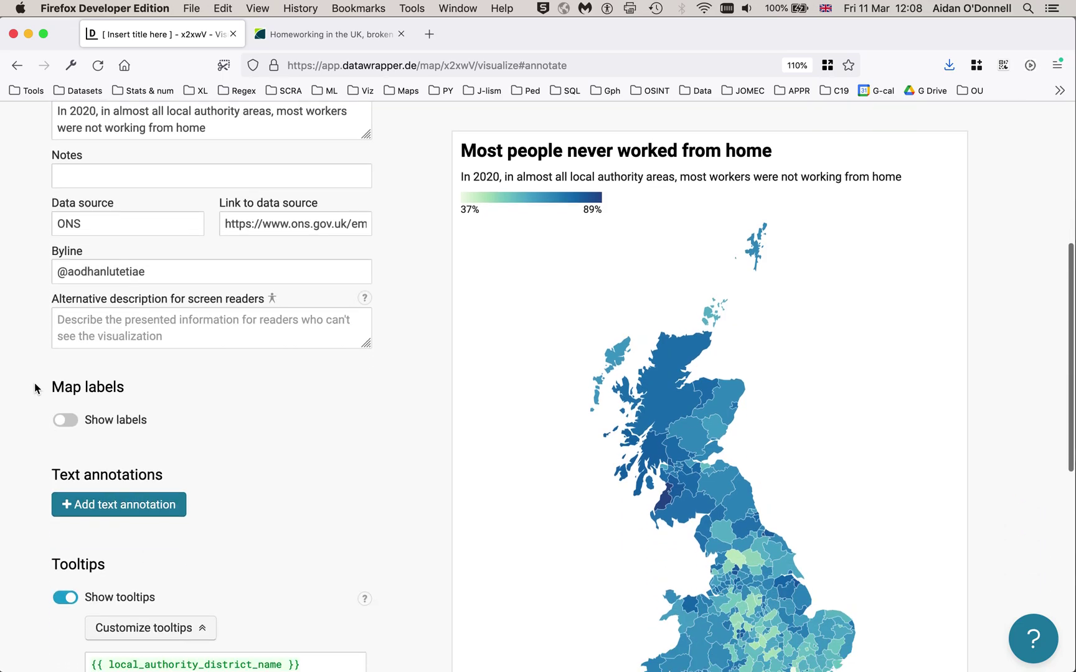
{"action": "scroll", "coordinate": [35, 386], "scroll_direction": "down", "scroll_amount": 8}
{"action": "scroll", "coordinate": [34, 383], "scroll_direction": "up", "scroll_amount": 7}
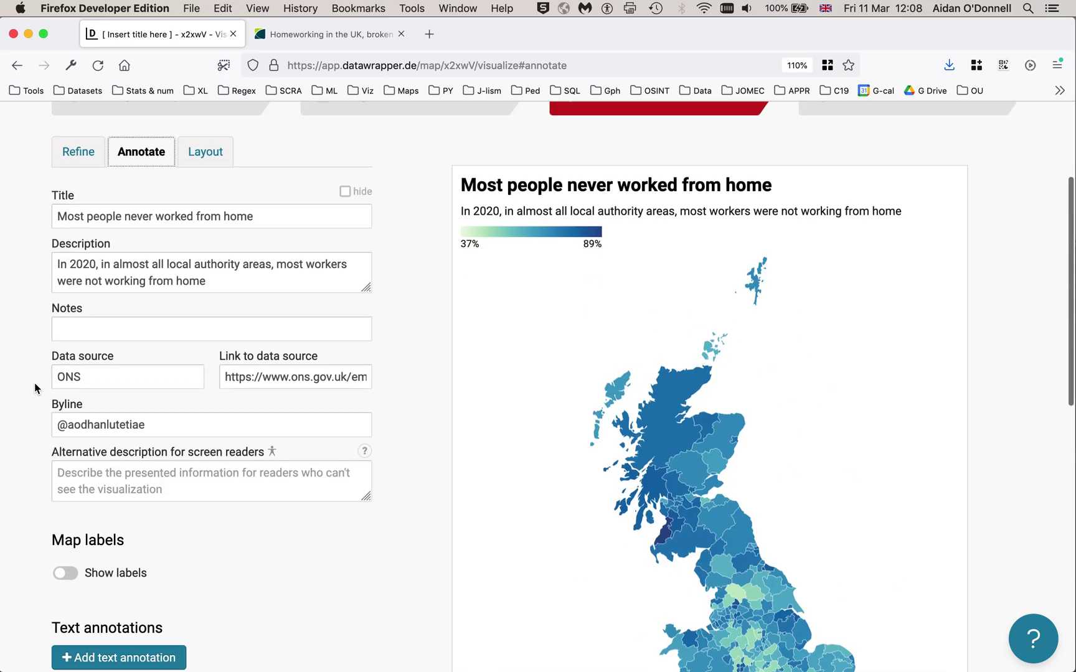
{"action": "left_click", "coordinate": [205, 152]}
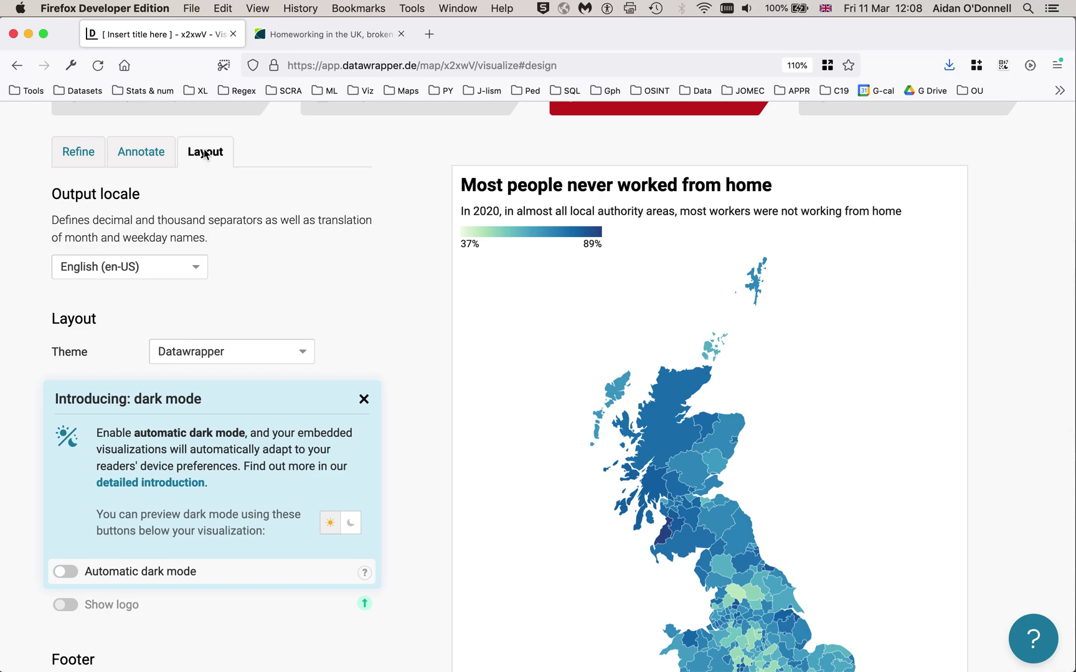
{"action": "scroll", "coordinate": [25, 355], "scroll_direction": "down", "scroll_amount": 3}
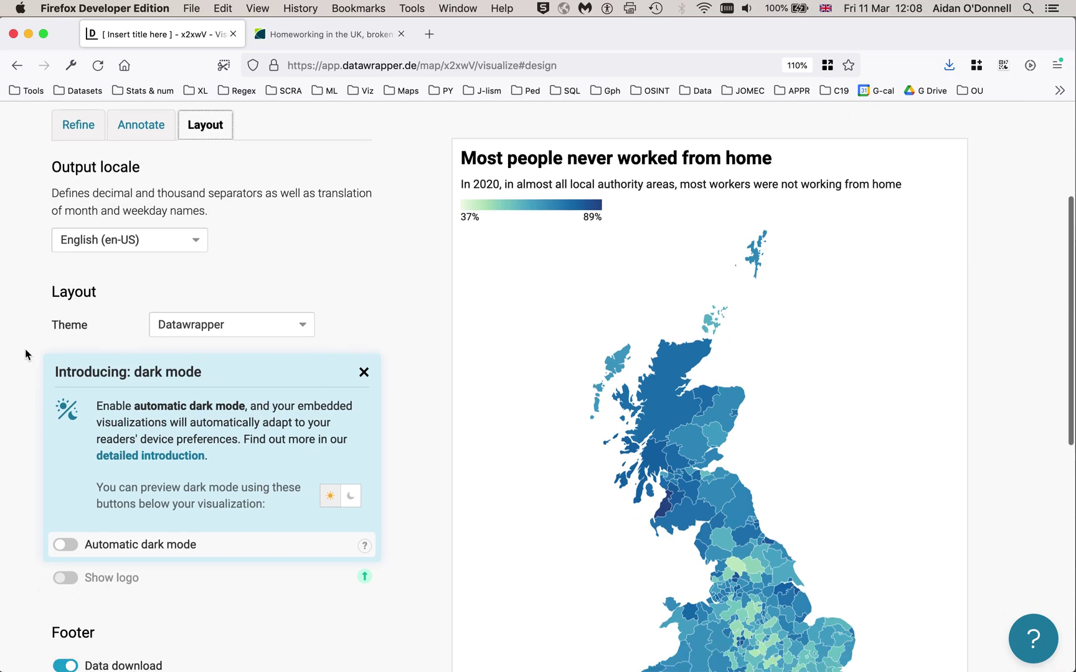
{"action": "scroll", "coordinate": [25, 354], "scroll_direction": "up", "scroll_amount": 3}
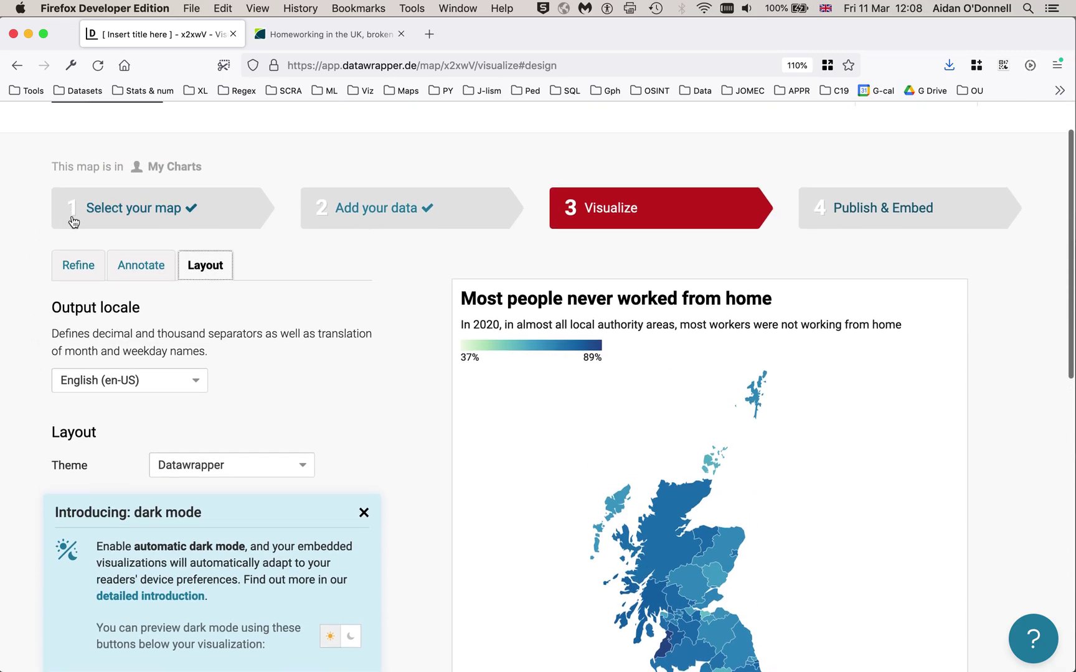
Try the sequential yellow-to-green palette for the map's Never column
{"action": "left_click", "coordinate": [77, 266]}
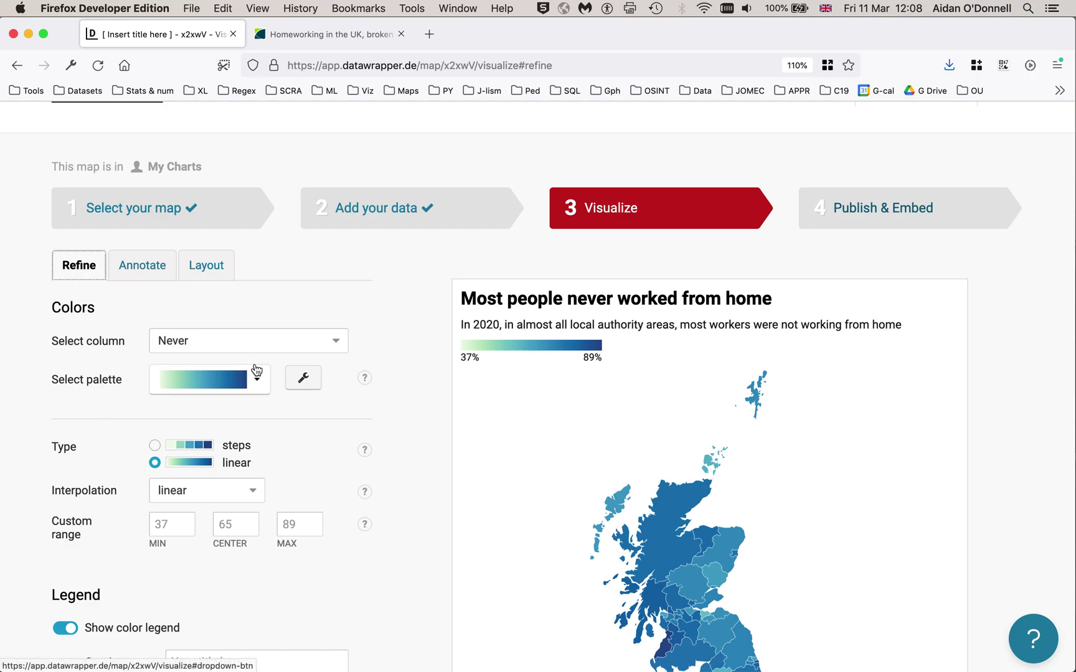
{"action": "left_click", "coordinate": [256, 386]}
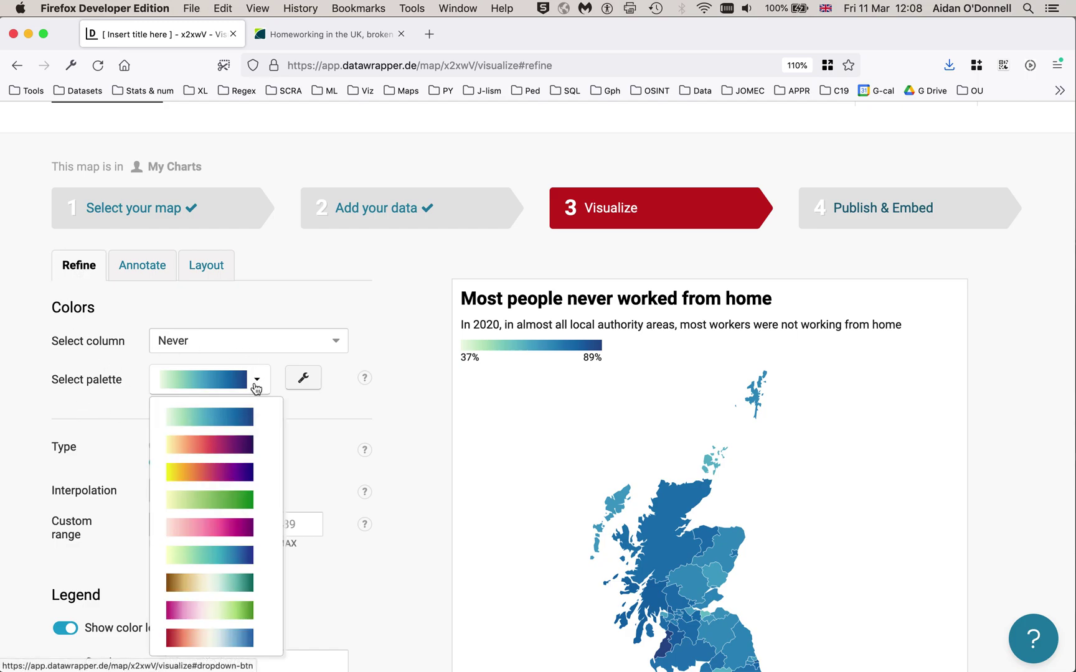
{"action": "left_click", "coordinate": [212, 502]}
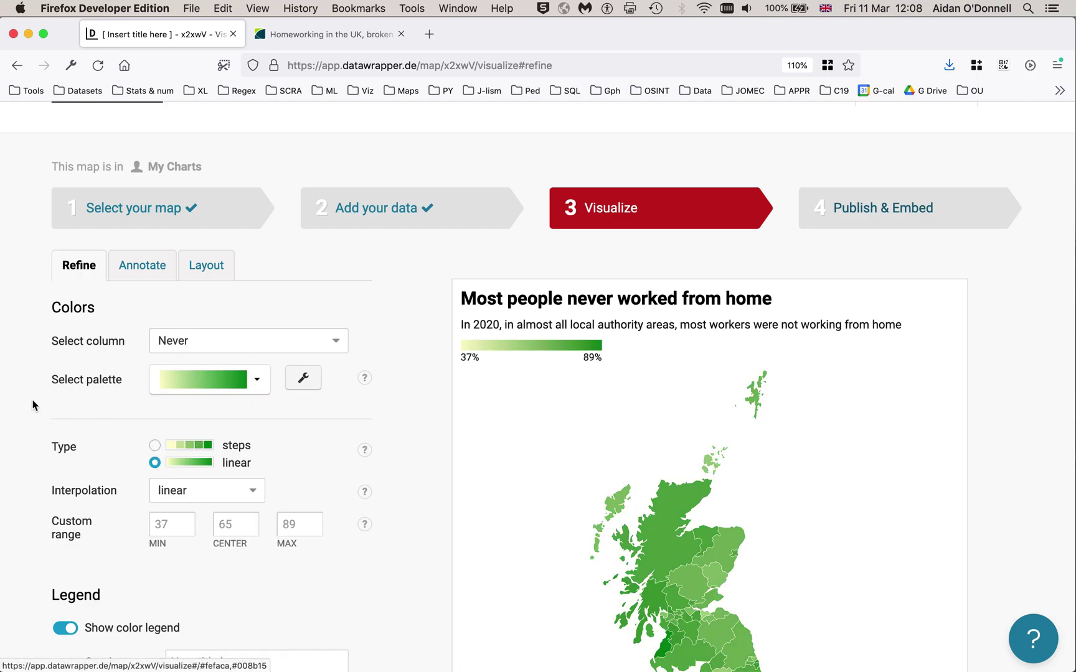
Set the map's color palette to the diverging red-to-blue gradient
{"action": "scroll", "coordinate": [34, 405], "scroll_direction": "down", "scroll_amount": 5}
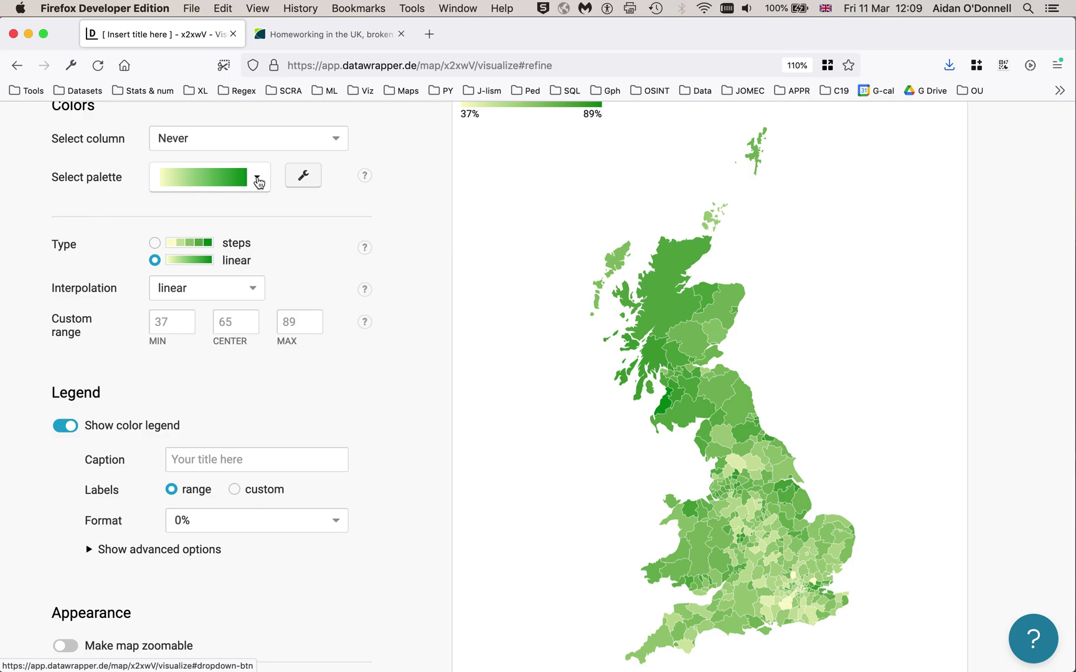
{"action": "scroll", "coordinate": [29, 324], "scroll_direction": "up", "scroll_amount": 3}
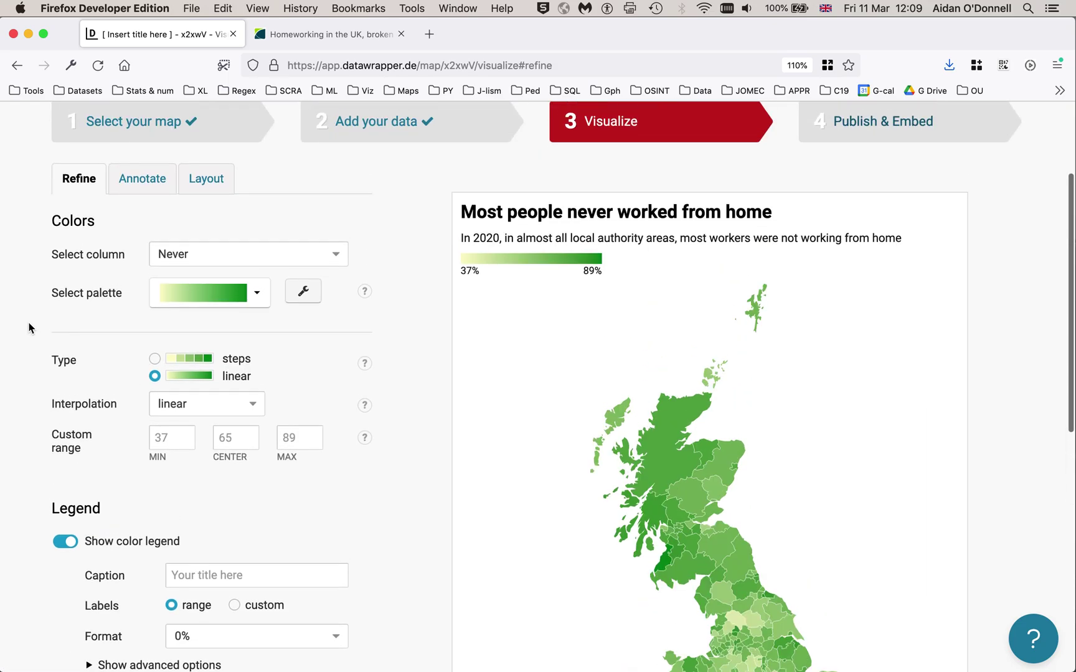
{"action": "scroll", "coordinate": [28, 322], "scroll_direction": "down", "scroll_amount": 3}
{"action": "mouse_move", "coordinate": [670, 319]}
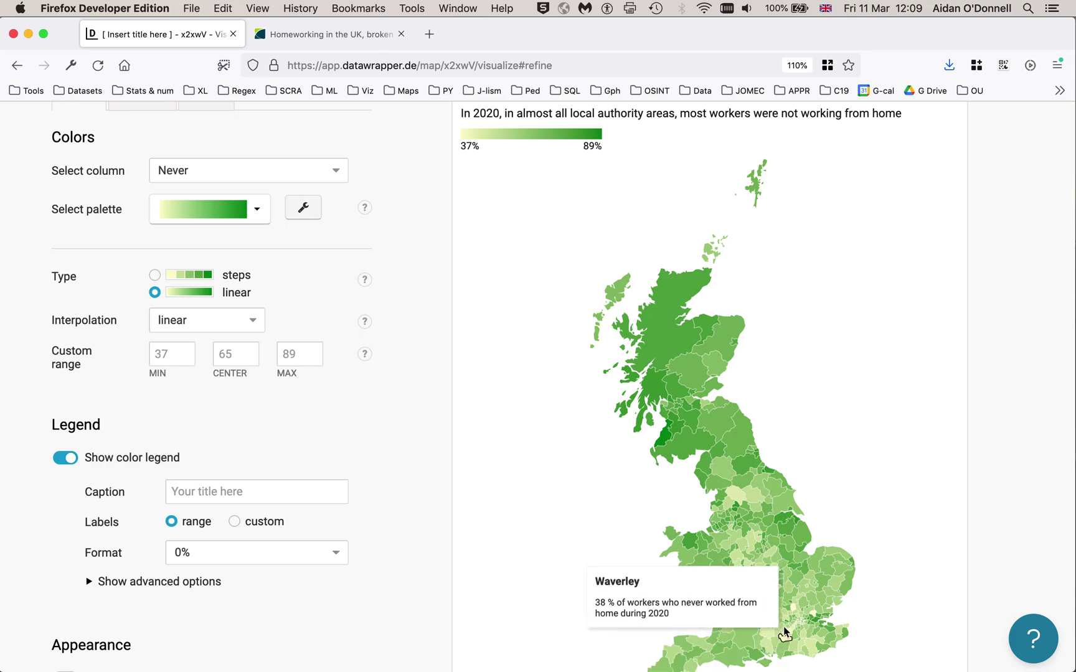
{"action": "left_click", "coordinate": [257, 214]}
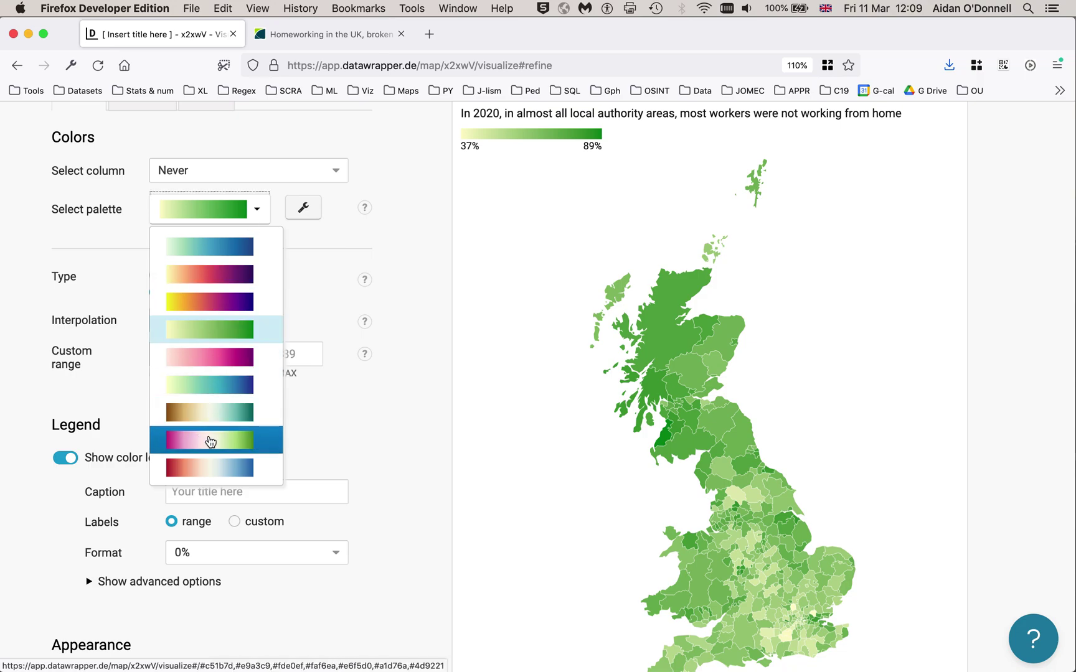
{"action": "left_click", "coordinate": [213, 475]}
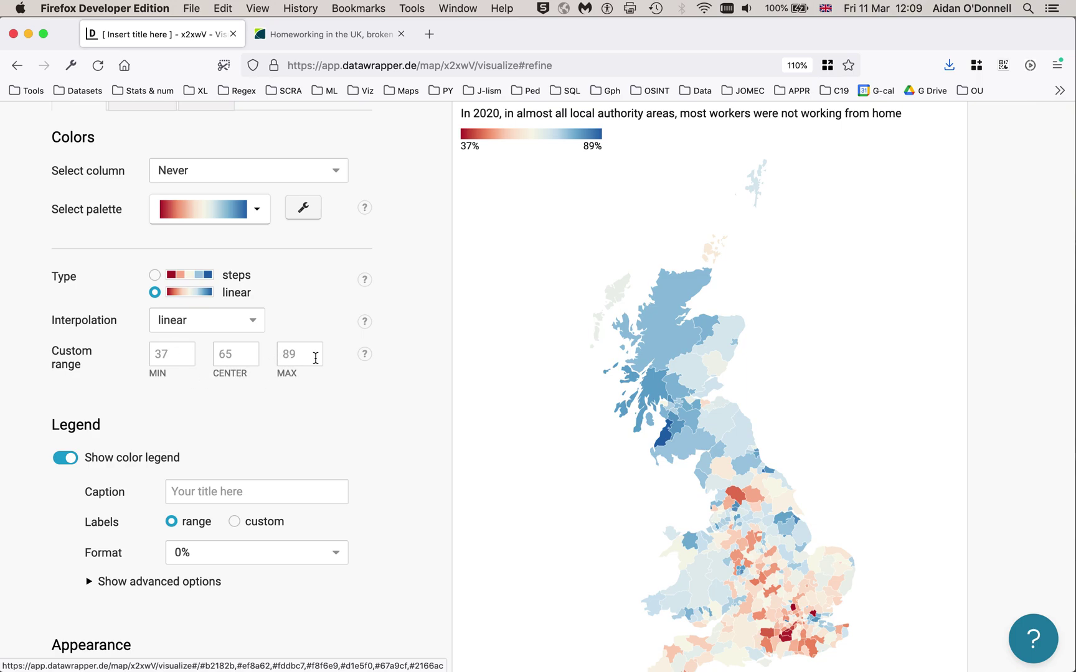
Set the center value of the map's custom color range to 50
{"action": "left_click", "coordinate": [240, 355]}
{"action": "left_click", "coordinate": [171, 356]}
{"action": "left_click", "coordinate": [241, 354]}
{"action": "type", "text": "50"}
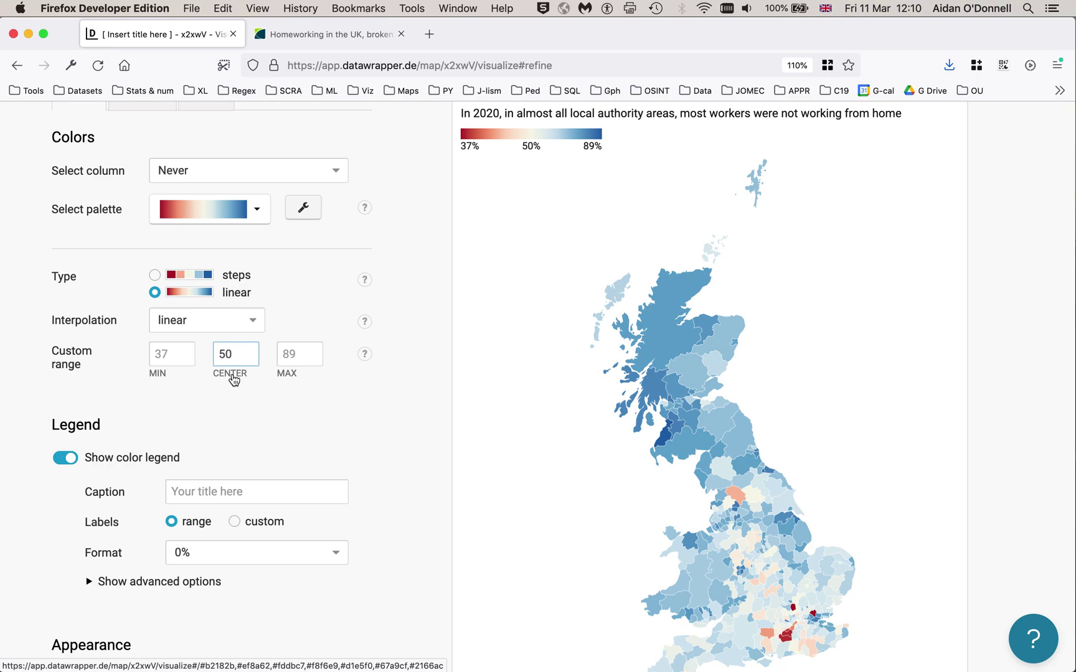
Set the custom color range's center to 51 and check the recolored regions around northern Scotland
{"action": "left_click", "coordinate": [179, 355]}
{"action": "left_click", "coordinate": [234, 355]}
{"action": "key", "text": "BackSpace"}
{"action": "type", "text": "1"}
{"action": "left_click", "coordinate": [178, 354]}
{"action": "left_click", "coordinate": [310, 356]}
{"action": "mouse_move", "coordinate": [710, 327]}
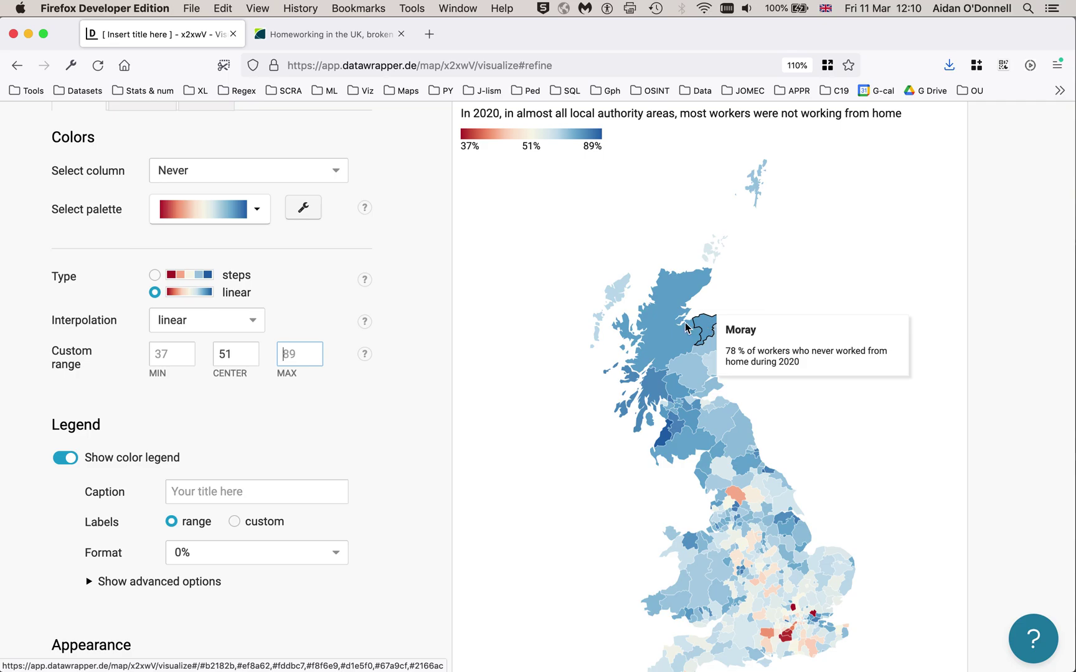
{"action": "mouse_move", "coordinate": [665, 333]}
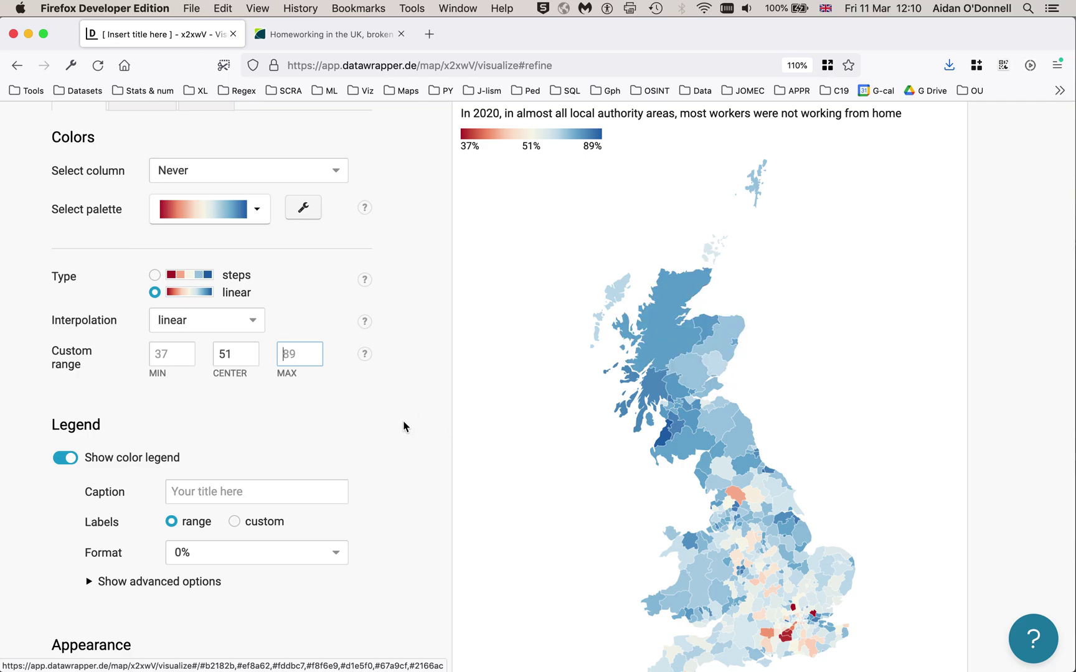
Remove the word "who" from the tooltip body so it reads "{{ never }} % of workers never worked from home during 2020"
{"action": "scroll", "coordinate": [412, 423], "scroll_direction": "down", "scroll_amount": 4}
{"action": "scroll", "coordinate": [413, 423], "scroll_direction": "up", "scroll_amount": 6}
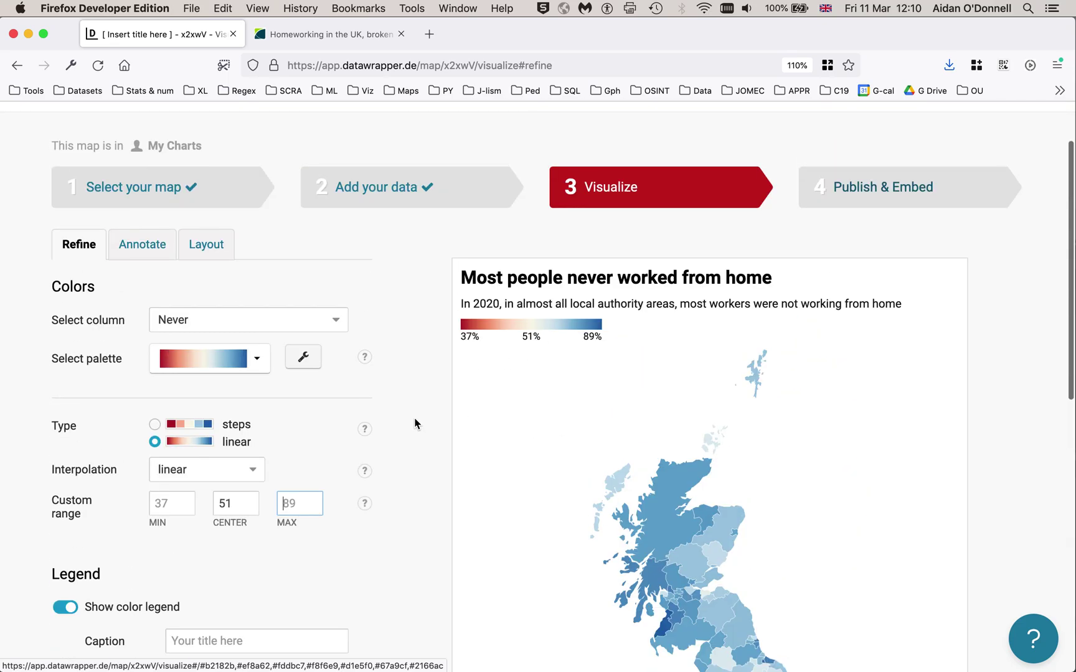
{"action": "left_click", "coordinate": [128, 246]}
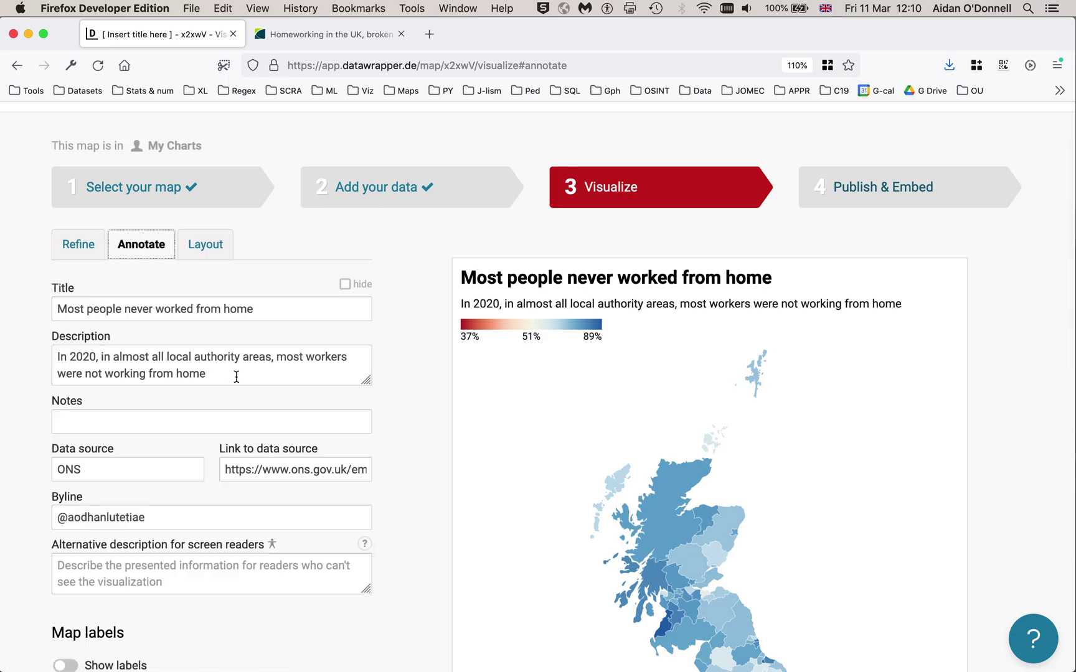
{"action": "scroll", "coordinate": [8, 465], "scroll_direction": "down", "scroll_amount": 10}
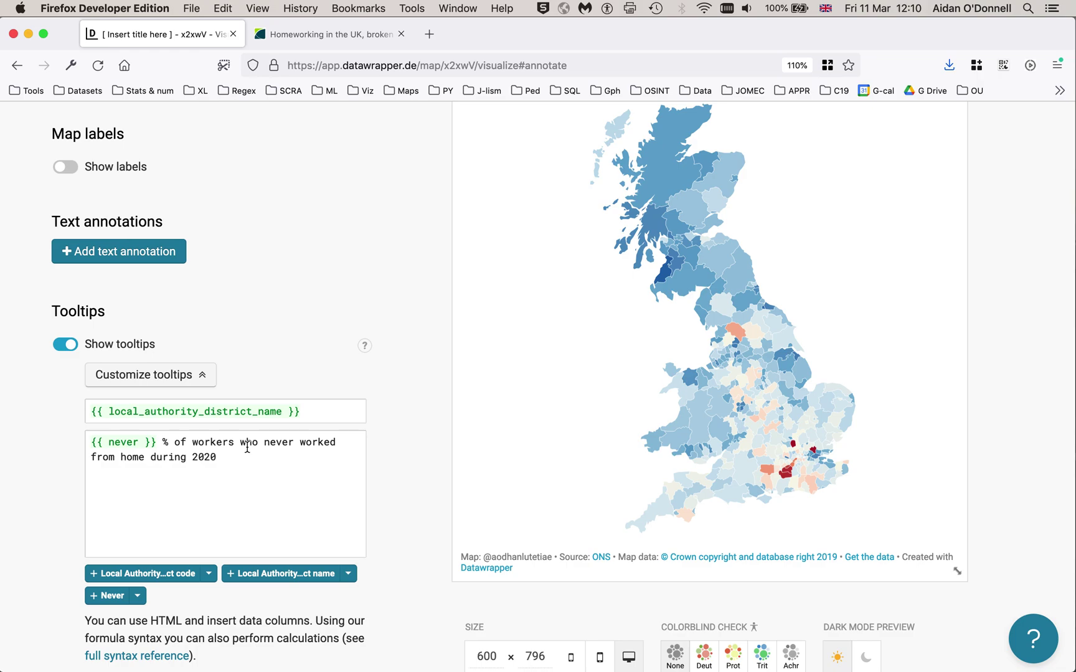
{"action": "triple_click", "coordinate": [249, 447]}
{"action": "double_click", "coordinate": [249, 447]}
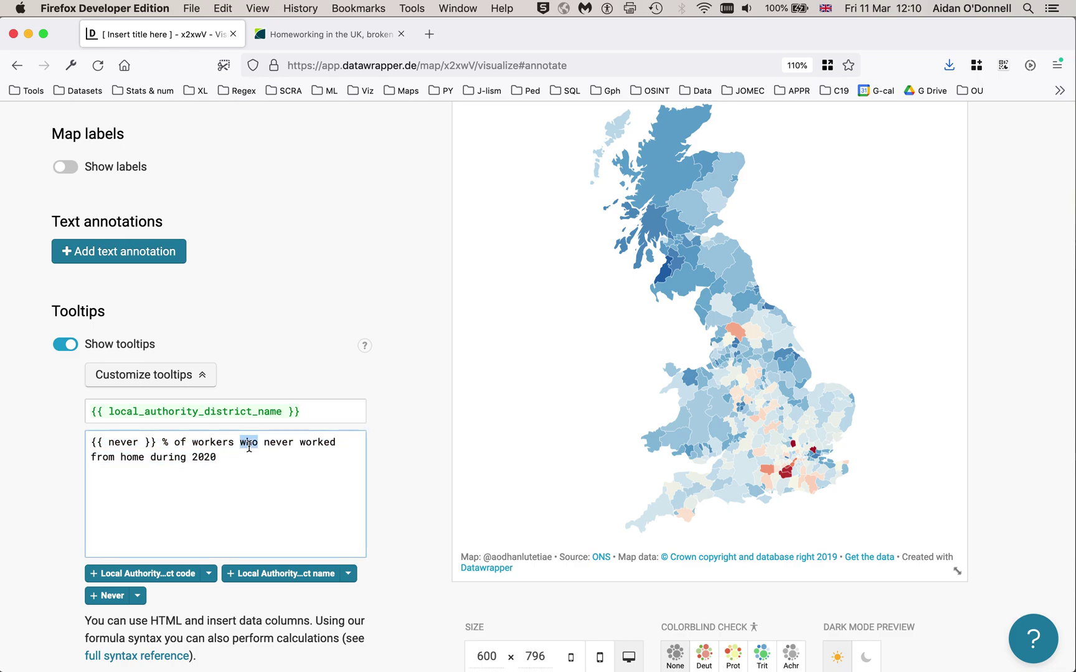
{"action": "key", "text": "BackSpace"}
{"action": "key", "text": "BackSpace"}
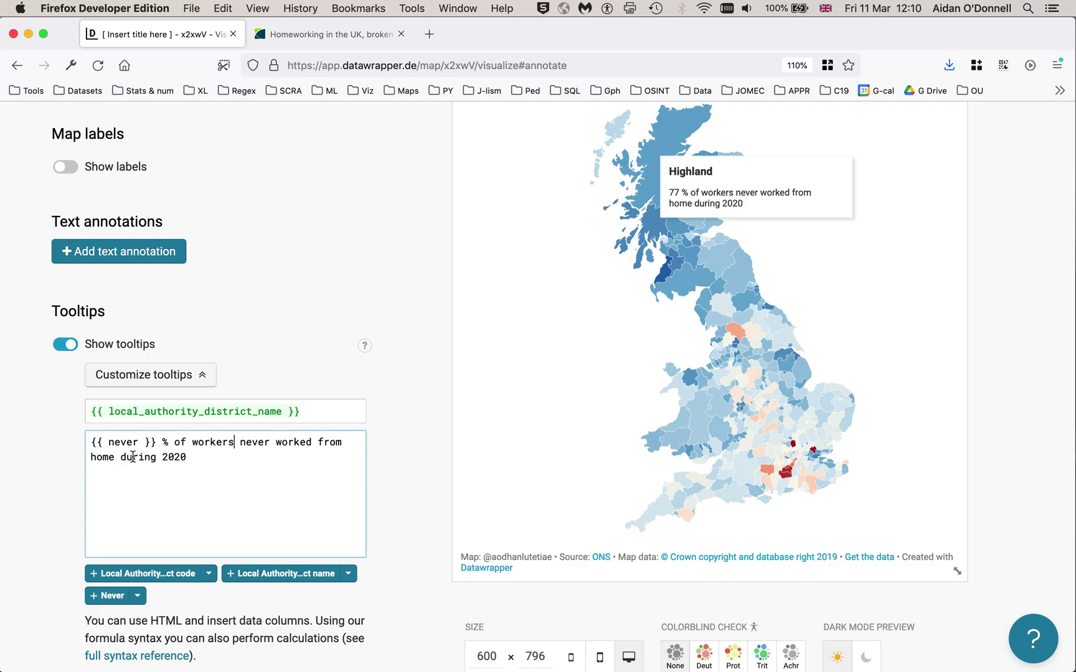
Return to the map's color settings and check the region tooltips across Scotland, northern England and the south-east
{"action": "scroll", "coordinate": [17, 474], "scroll_direction": "up", "scroll_amount": 6}
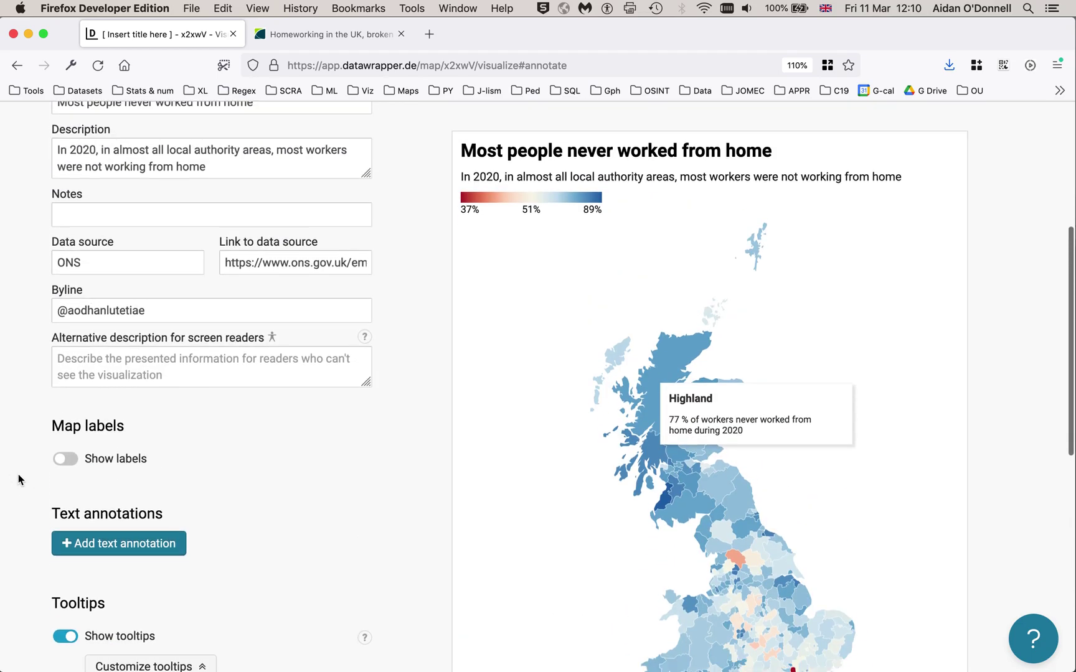
{"action": "left_click", "coordinate": [86, 156]}
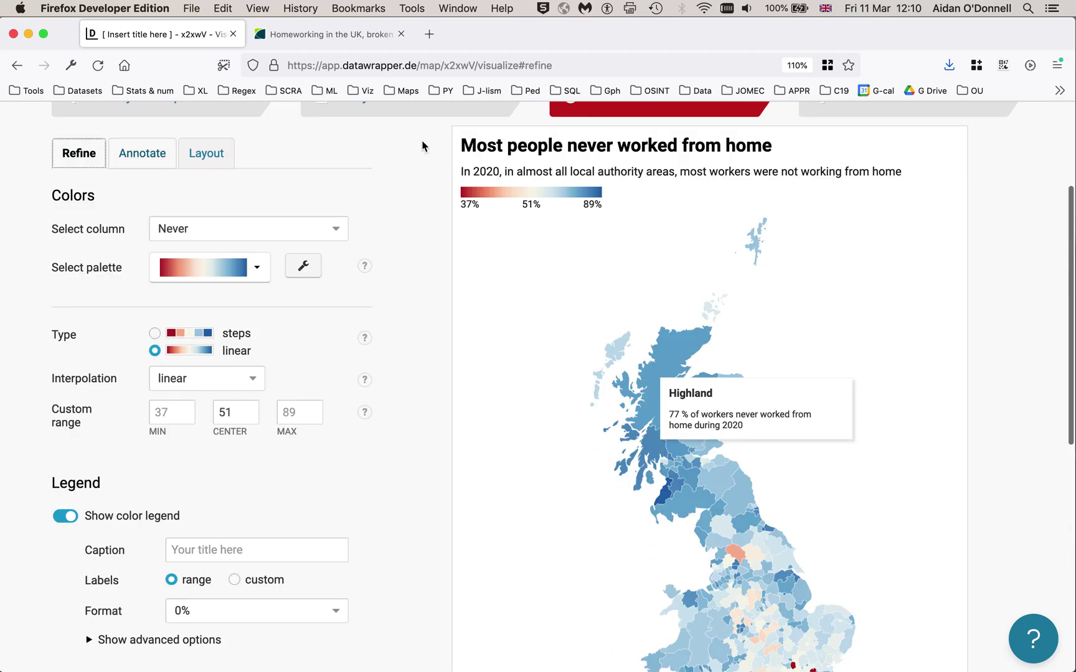
{"action": "scroll", "coordinate": [991, 398], "scroll_direction": "down", "scroll_amount": 2}
{"action": "scroll", "coordinate": [990, 398], "scroll_direction": "down", "scroll_amount": 1}
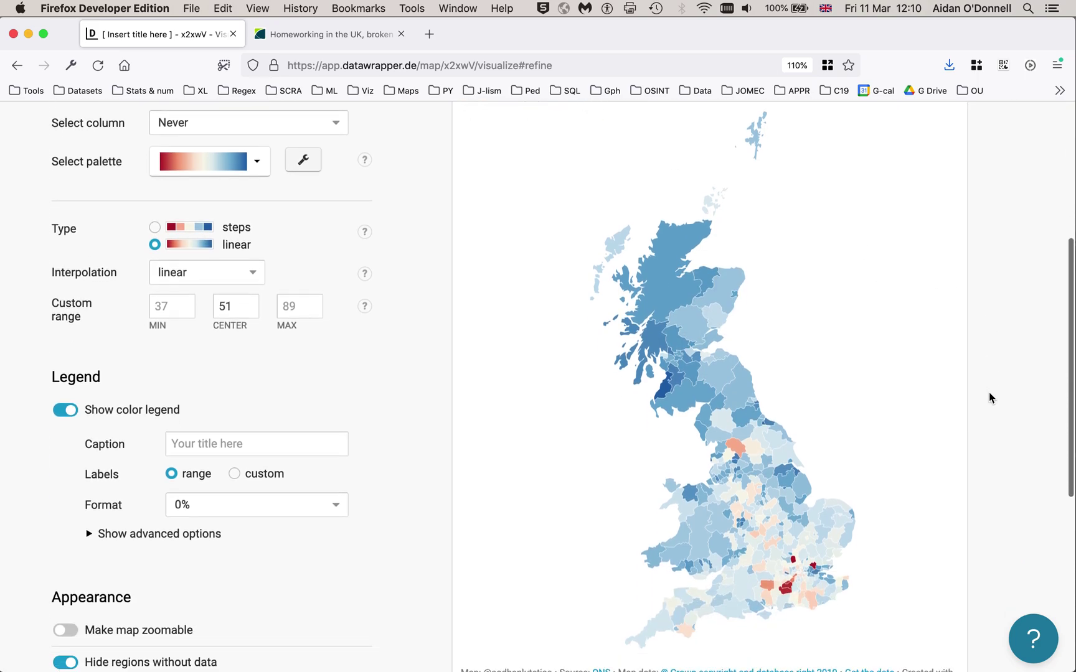
{"action": "mouse_move", "coordinate": [749, 433]}
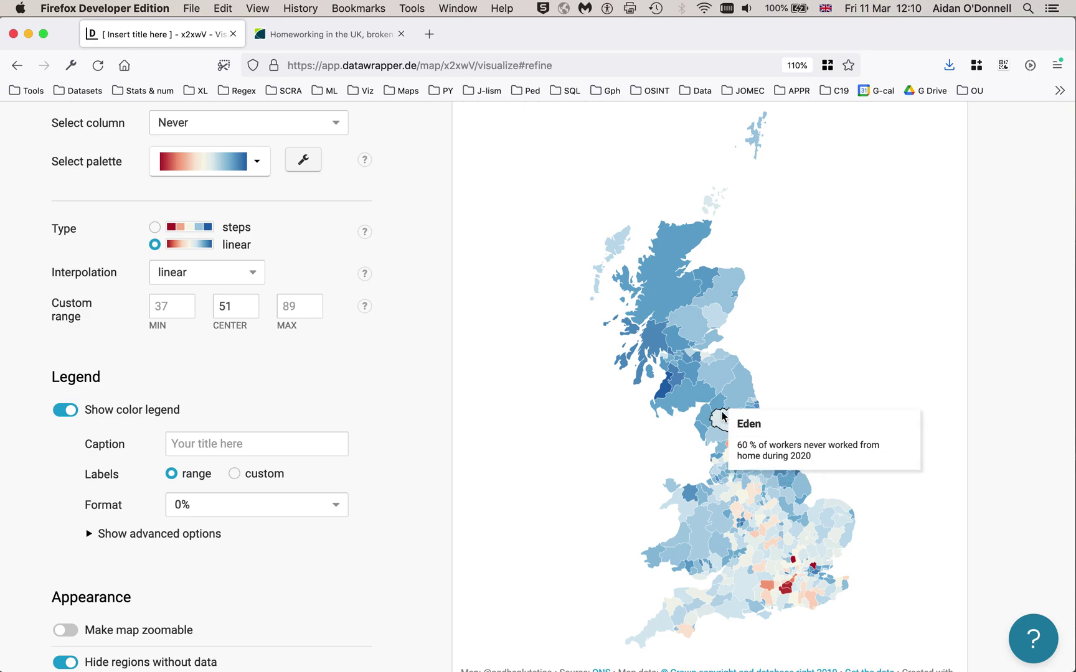
{"action": "mouse_move", "coordinate": [667, 391]}
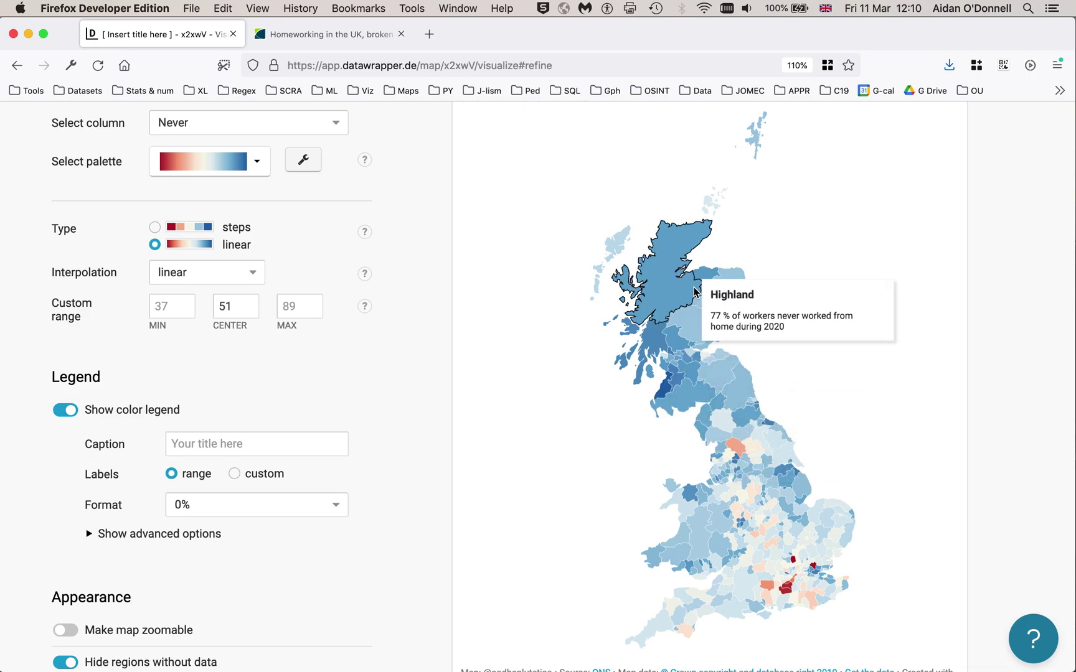
{"action": "mouse_move", "coordinate": [628, 343]}
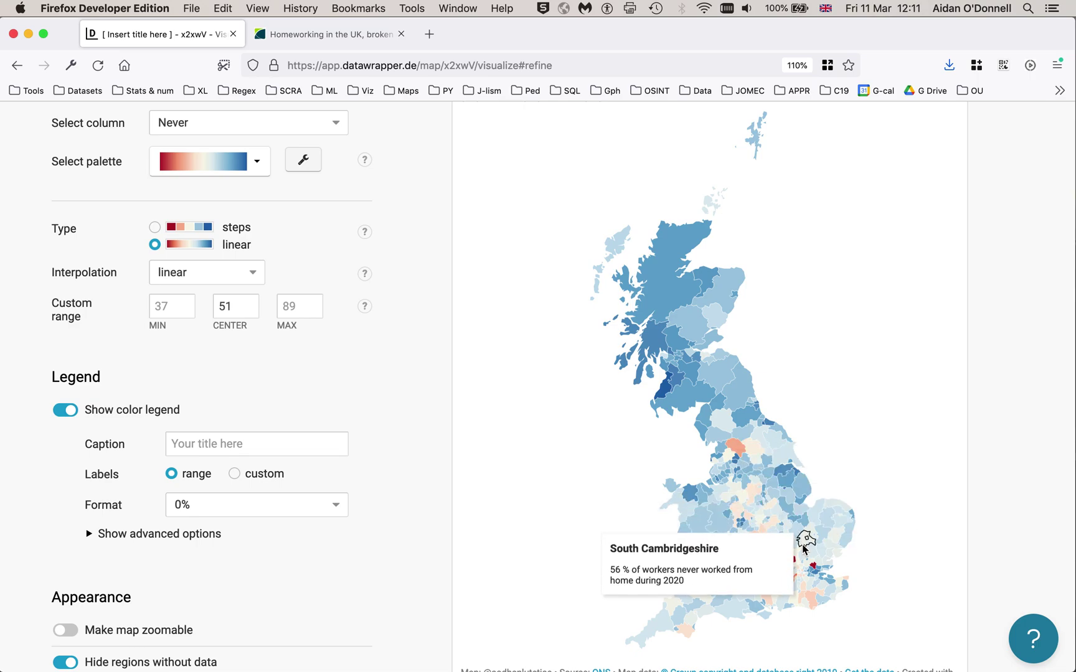
{"action": "mouse_move", "coordinate": [795, 563]}
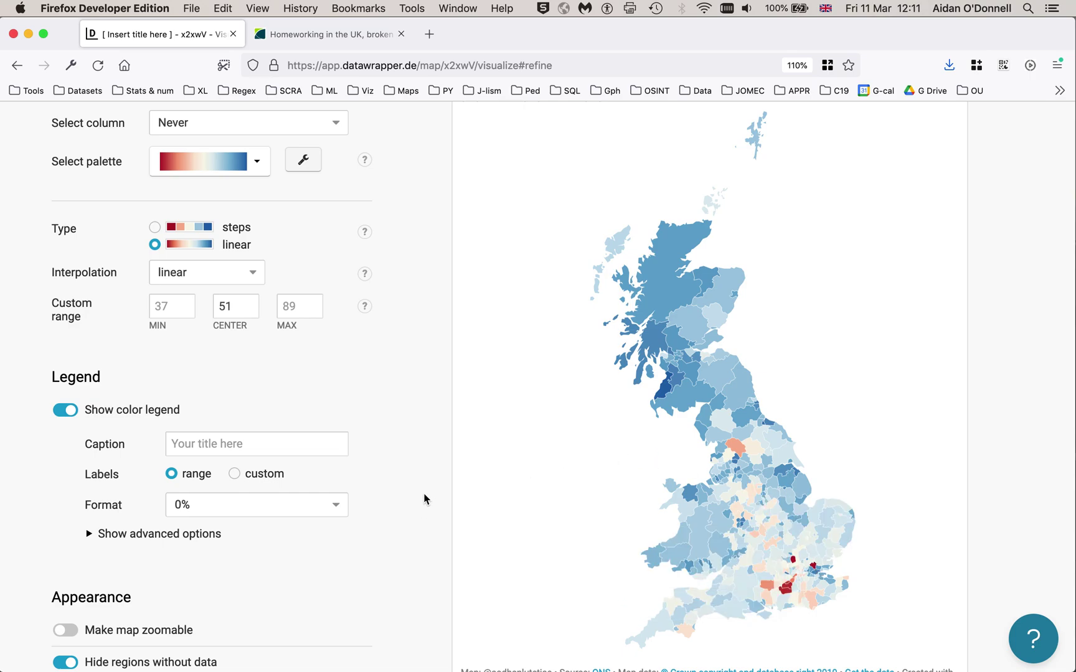
Review the map's color, legend, appearance, annotation and tooltip settings
{"action": "scroll", "coordinate": [33, 508], "scroll_direction": "up", "scroll_amount": 5}
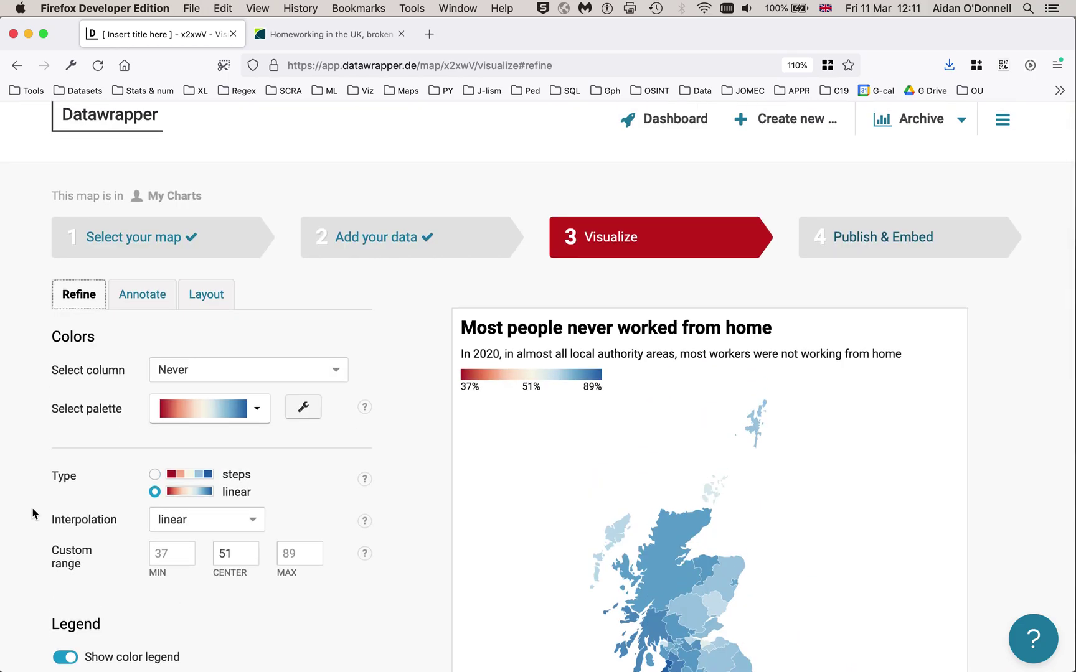
{"action": "scroll", "coordinate": [33, 508], "scroll_direction": "down", "scroll_amount": 10}
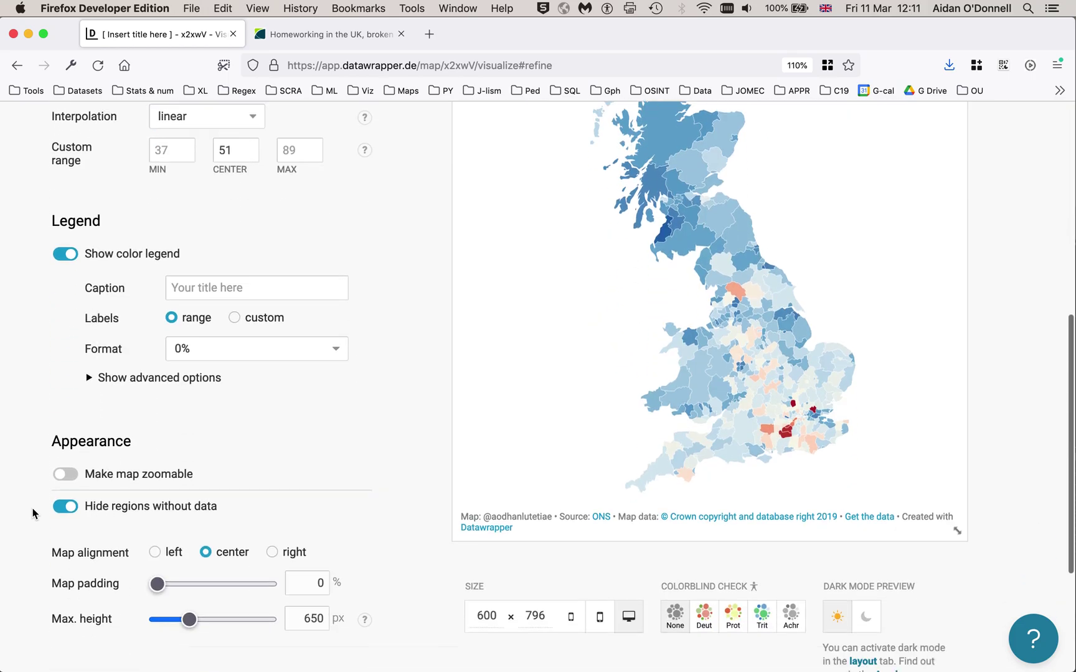
{"action": "scroll", "coordinate": [33, 508], "scroll_direction": "up", "scroll_amount": 5}
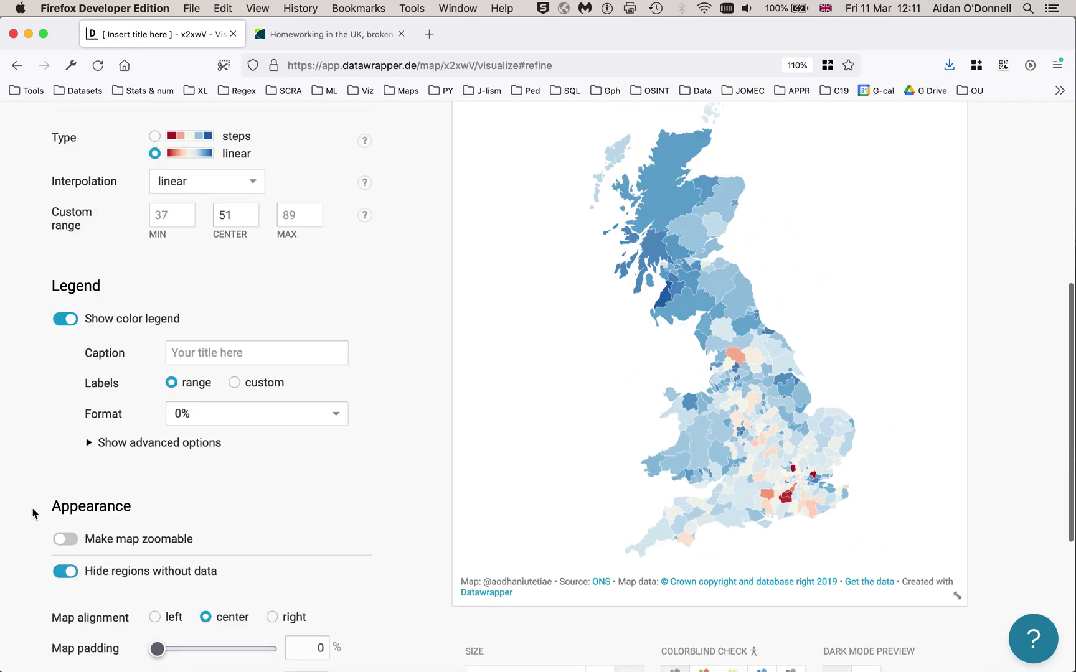
{"action": "scroll", "coordinate": [33, 513], "scroll_direction": "up", "scroll_amount": 2}
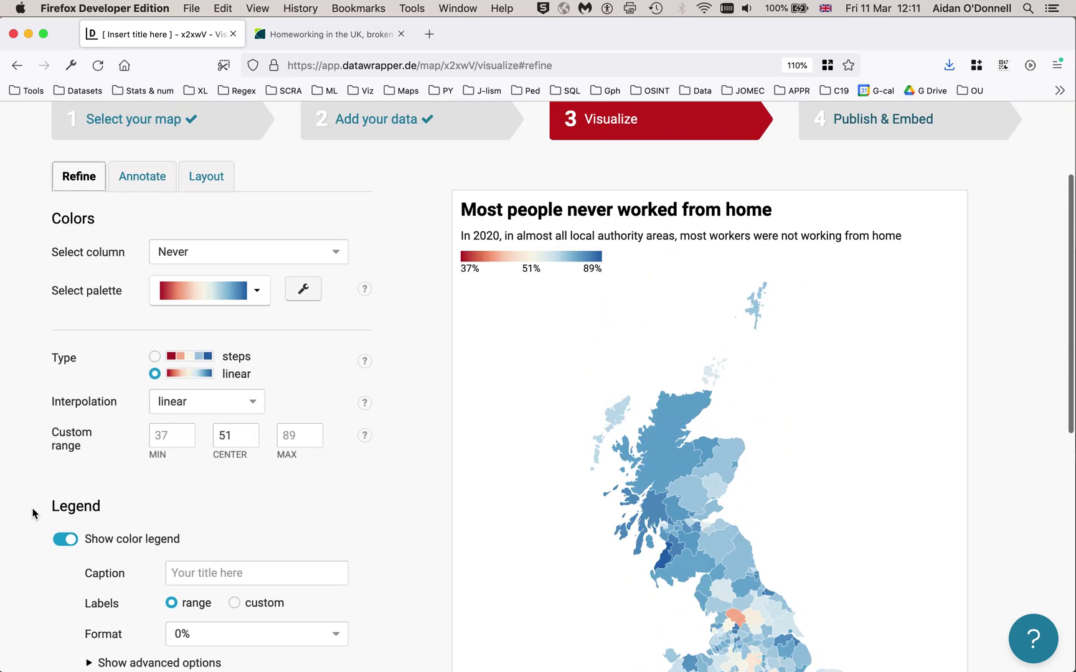
{"action": "scroll", "coordinate": [33, 508], "scroll_direction": "down", "scroll_amount": 7}
{"action": "left_click", "coordinate": [158, 637]}
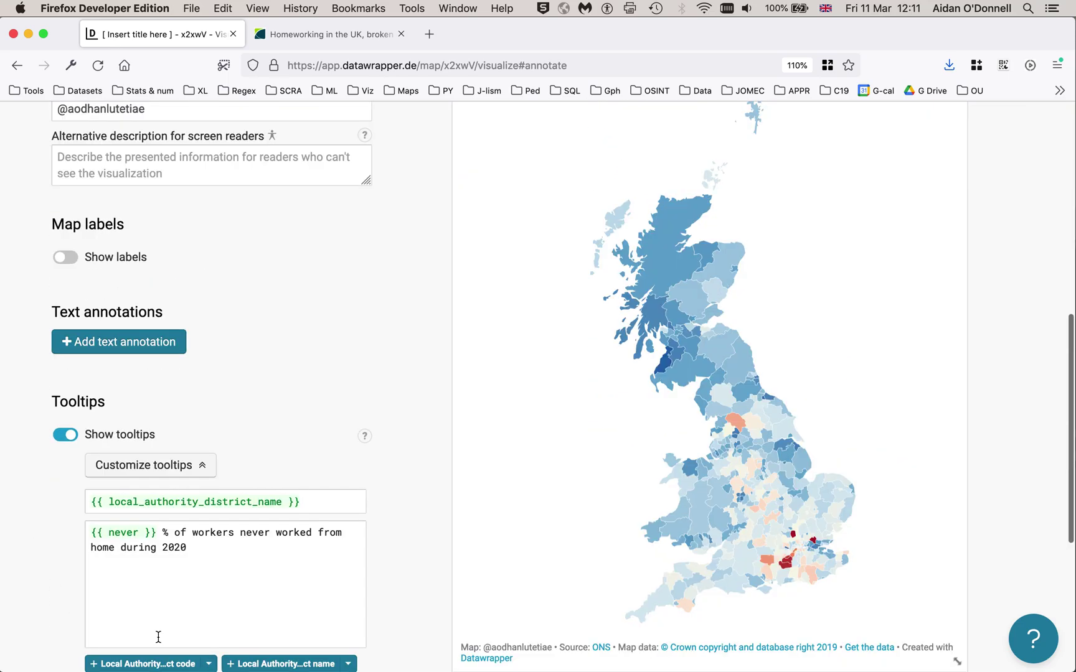
{"action": "scroll", "coordinate": [10, 492], "scroll_direction": "up", "scroll_amount": 5}
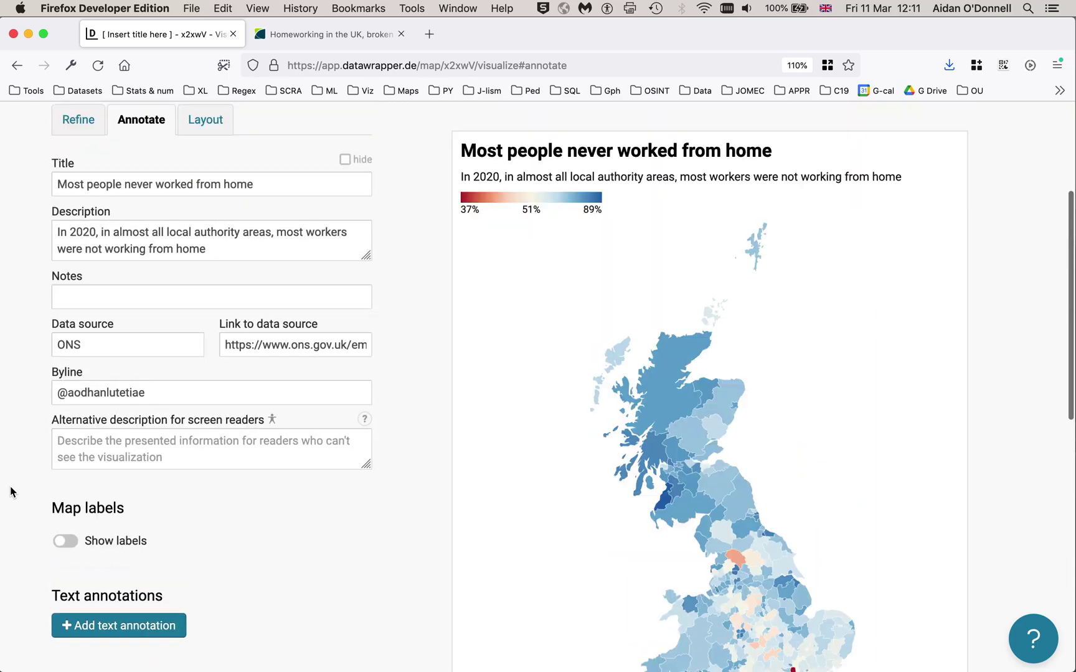
{"action": "scroll", "coordinate": [10, 491], "scroll_direction": "down", "scroll_amount": 9}
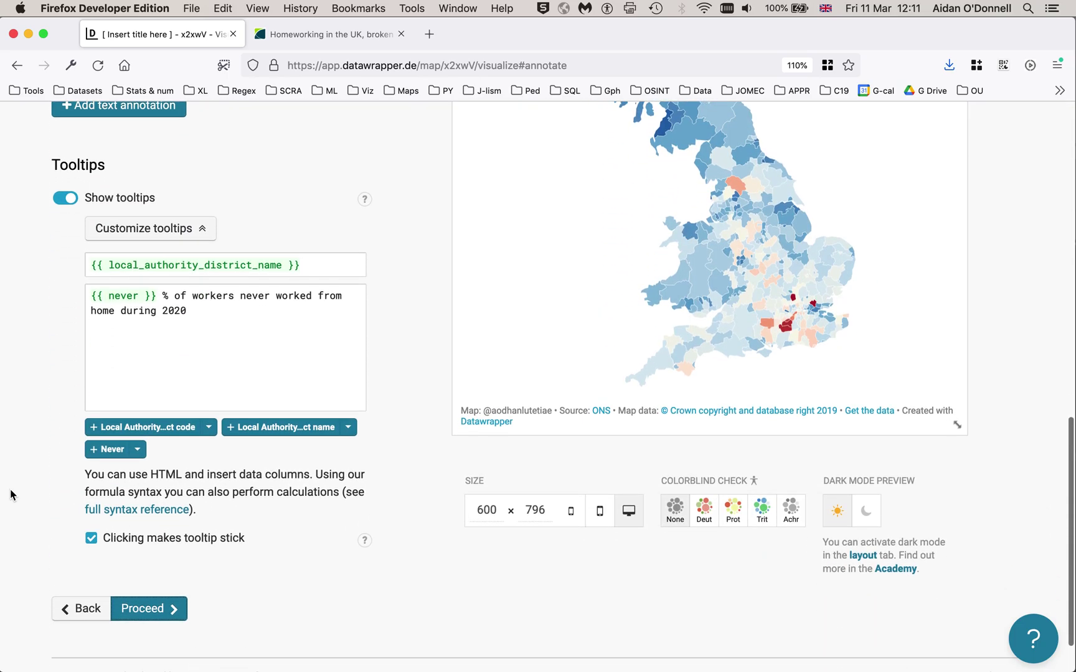
Proceed past the layout settings to the final stage and publish the map
{"action": "left_click", "coordinate": [150, 611]}
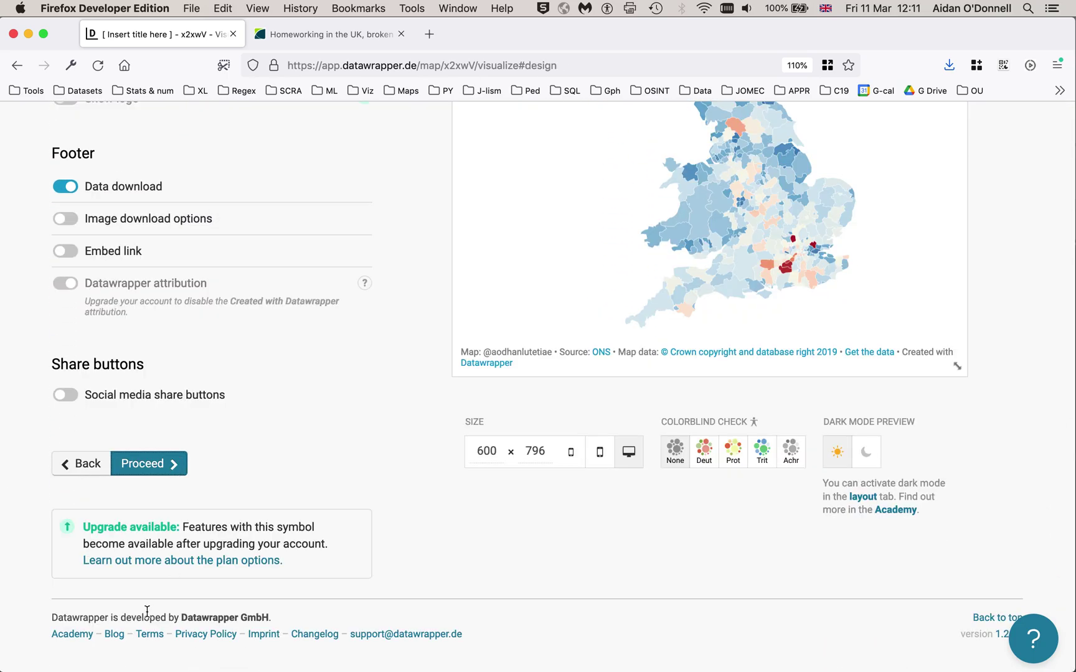
{"action": "left_click", "coordinate": [163, 463]}
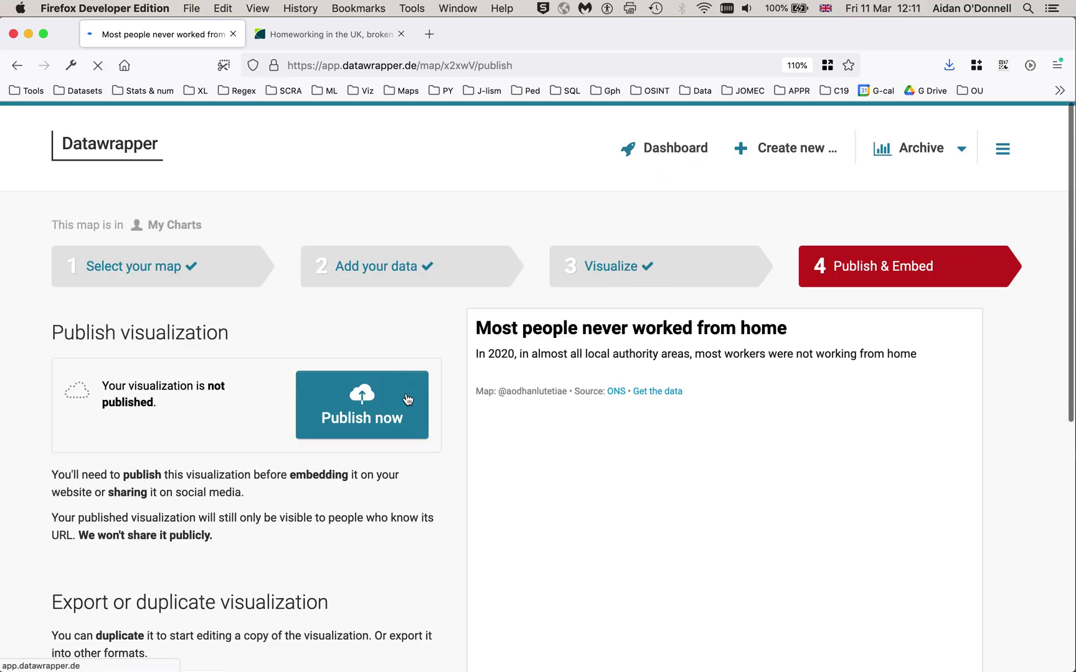
{"action": "scroll", "coordinate": [12, 404], "scroll_direction": "down", "scroll_amount": 5}
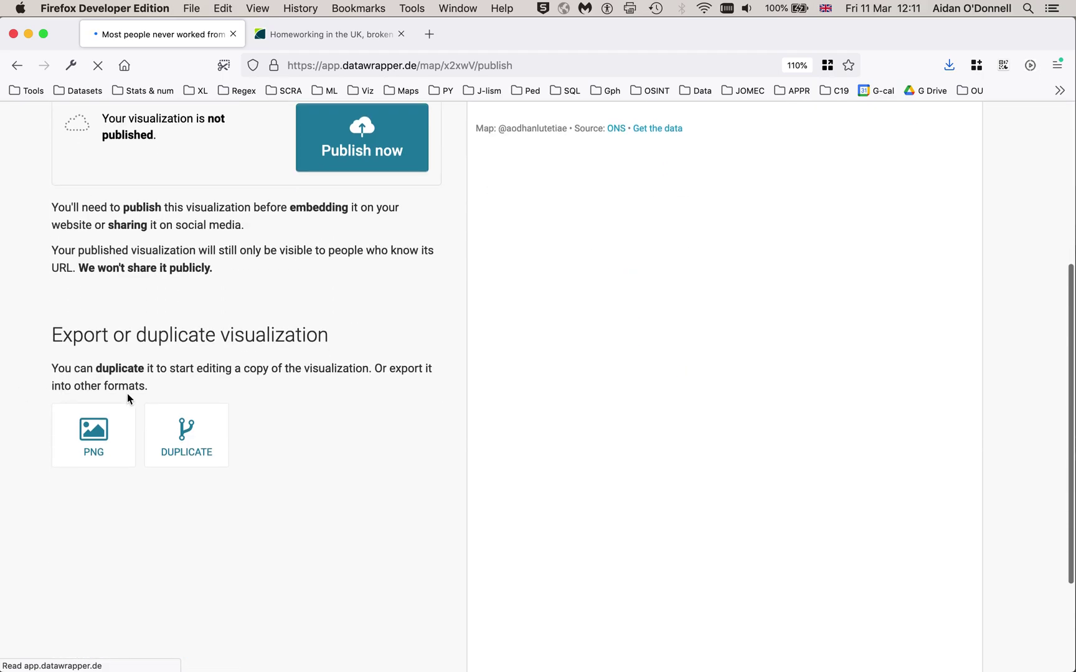
{"action": "scroll", "coordinate": [329, 408], "scroll_direction": "up", "scroll_amount": 2}
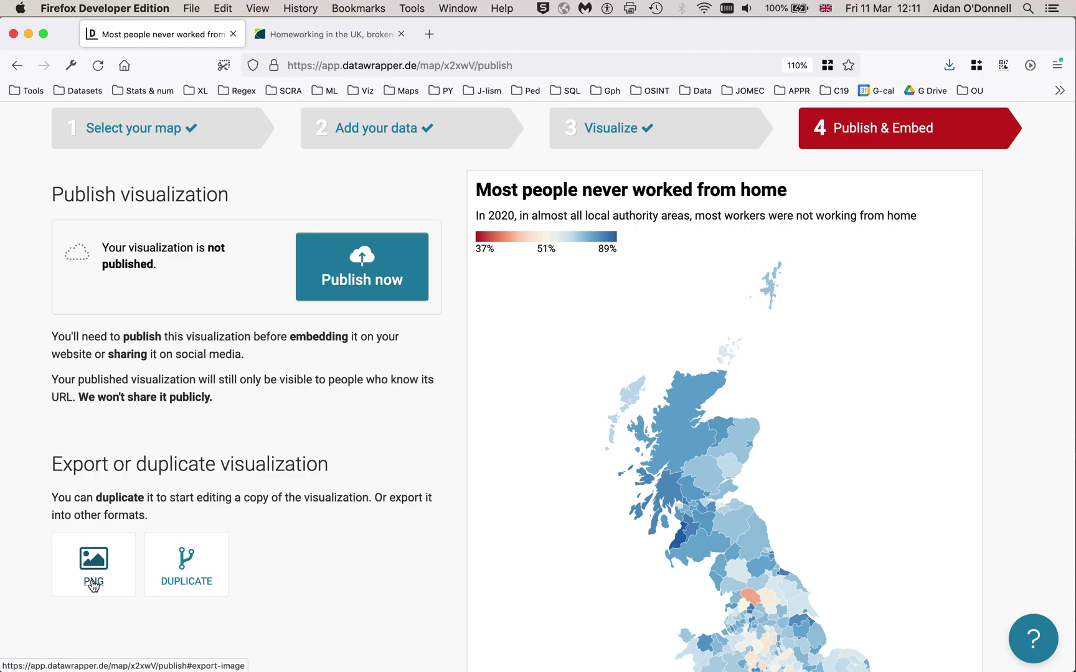
{"action": "left_click", "coordinate": [361, 281]}
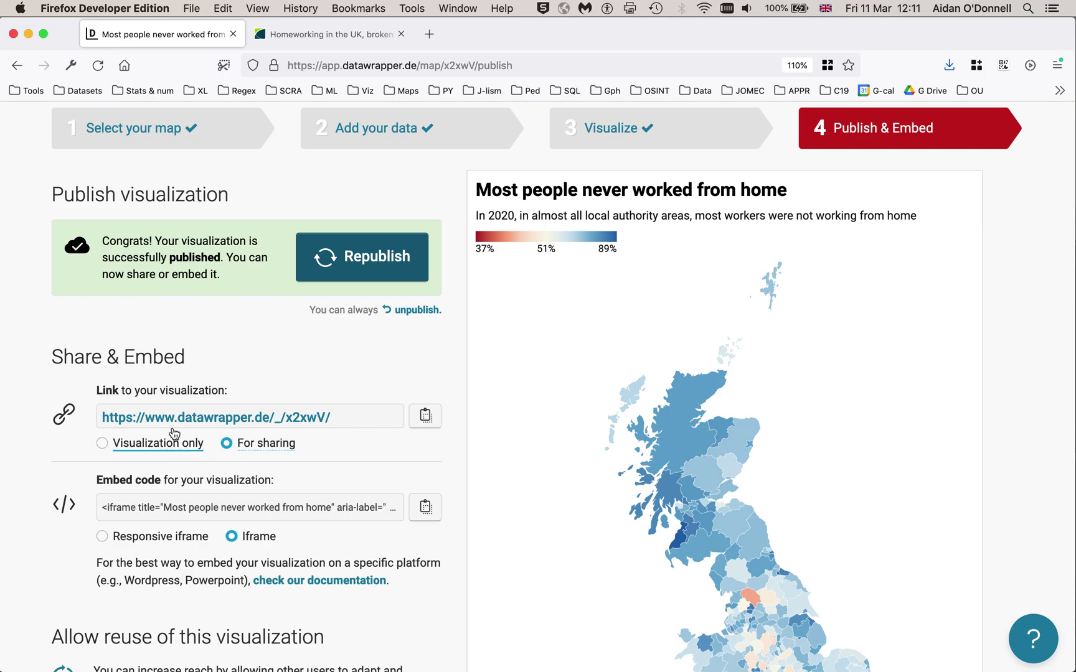
Open the published map's sharing link and look over the public page
{"action": "mouse_move", "coordinate": [324, 414]}
{"action": "left_click", "coordinate": [378, 419]}
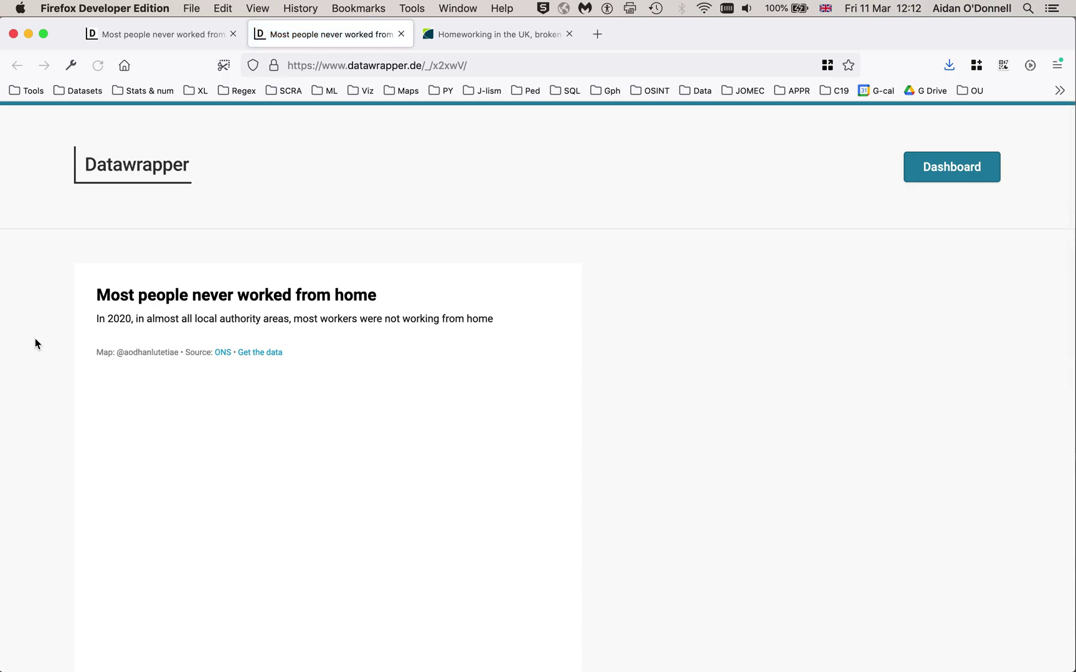
{"action": "scroll", "coordinate": [35, 340], "scroll_direction": "down", "scroll_amount": 8}
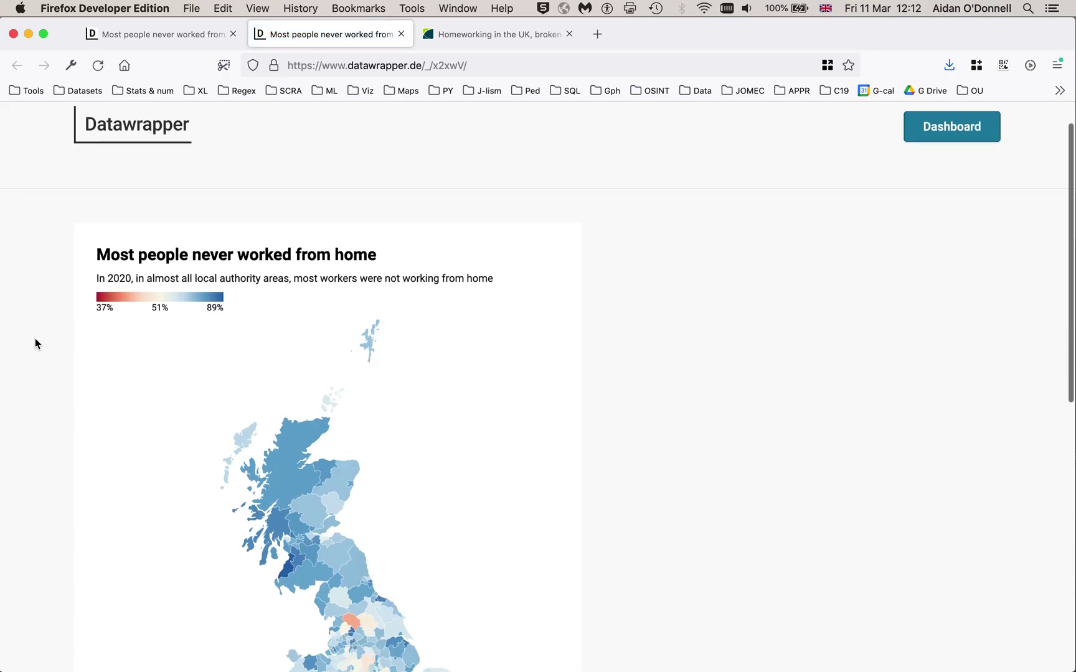
{"action": "scroll", "coordinate": [35, 338], "scroll_direction": "up", "scroll_amount": 4}
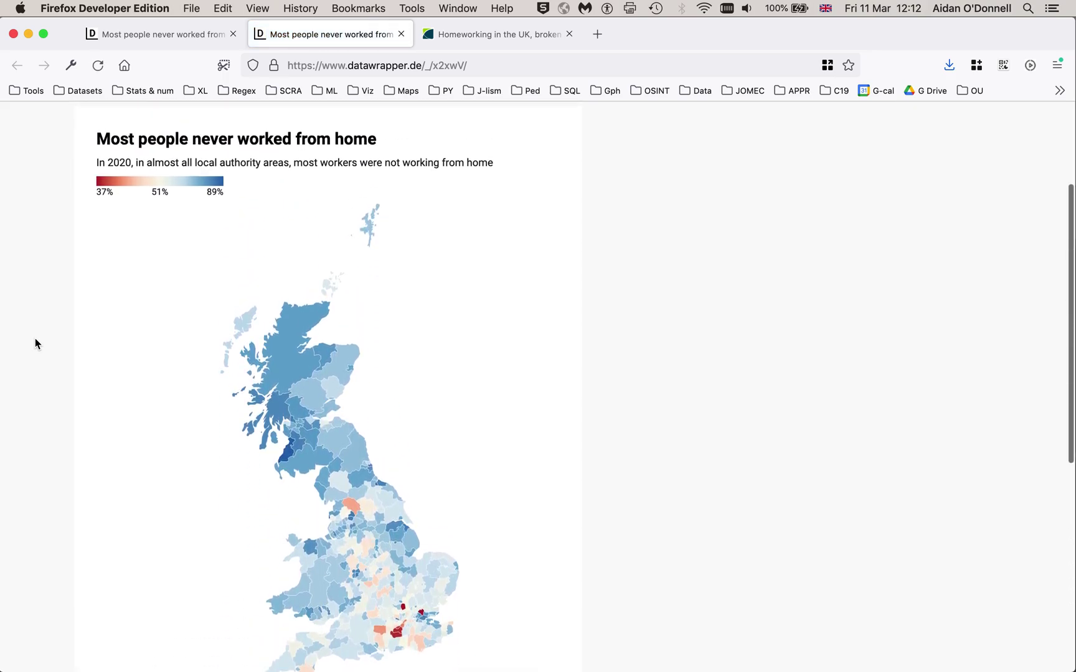
{"action": "scroll", "coordinate": [34, 338], "scroll_direction": "down", "scroll_amount": 2}
{"action": "scroll", "coordinate": [34, 338], "scroll_direction": "up", "scroll_amount": 4}
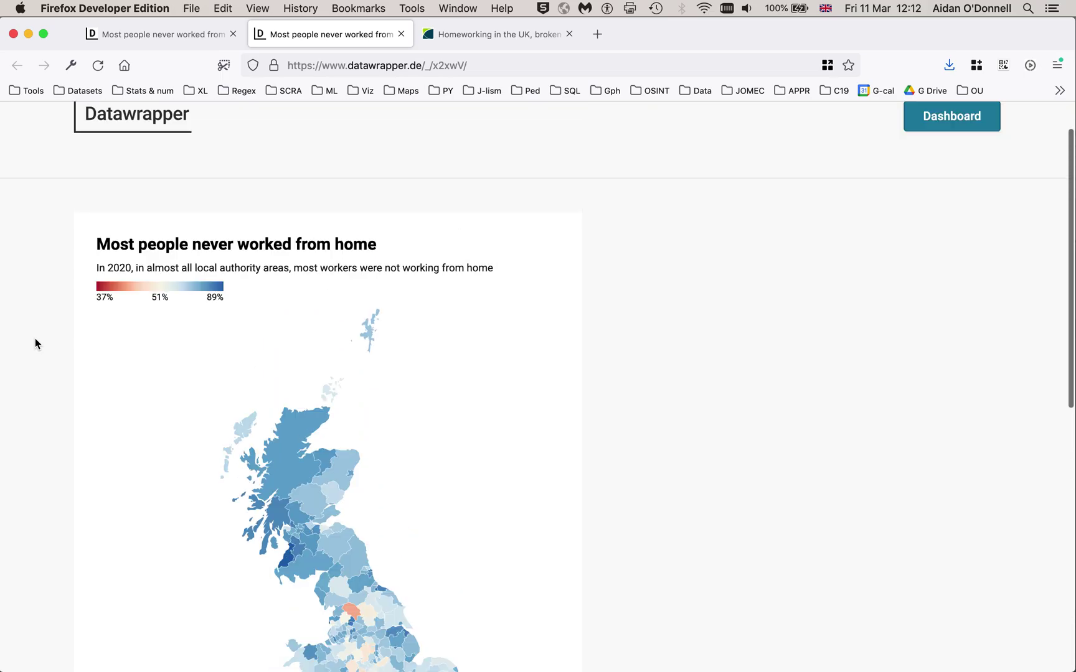
Switch to Excel to examine the Never column on the Local Authority District sheet, and return to the published map in Firefox
{"action": "key", "text": "super+Tab"}
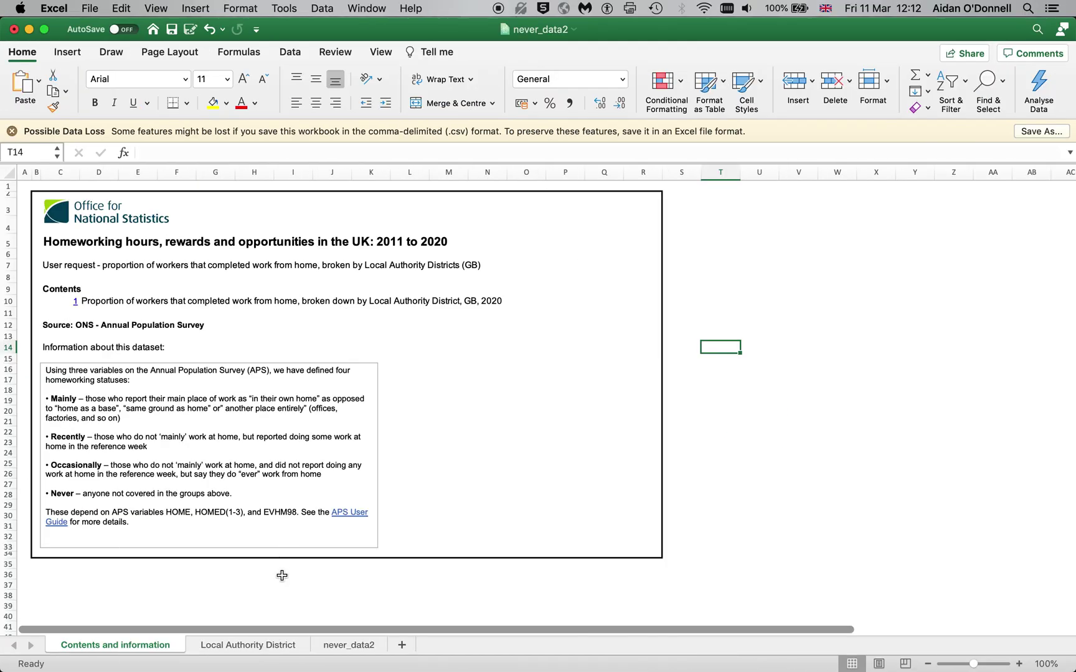
{"action": "left_click", "coordinate": [263, 647]}
{"action": "left_click", "coordinate": [96, 274]}
{"action": "left_click", "coordinate": [48, 274]}
{"action": "key", "text": "Right"}
{"action": "key", "text": "Right"}
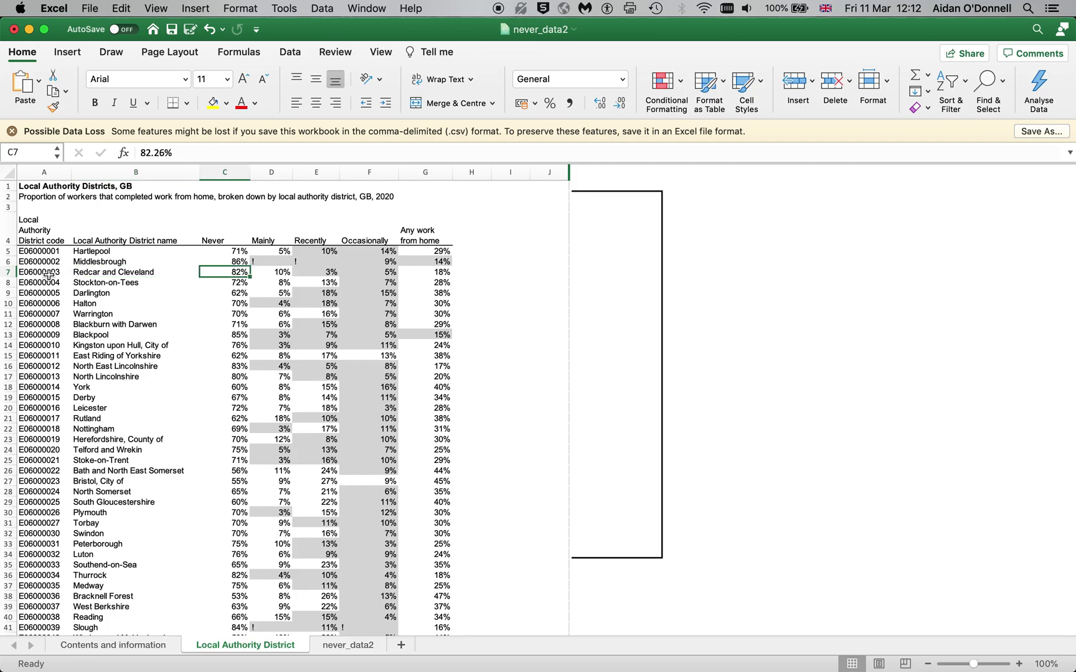
{"action": "key", "text": "super+Tab"}
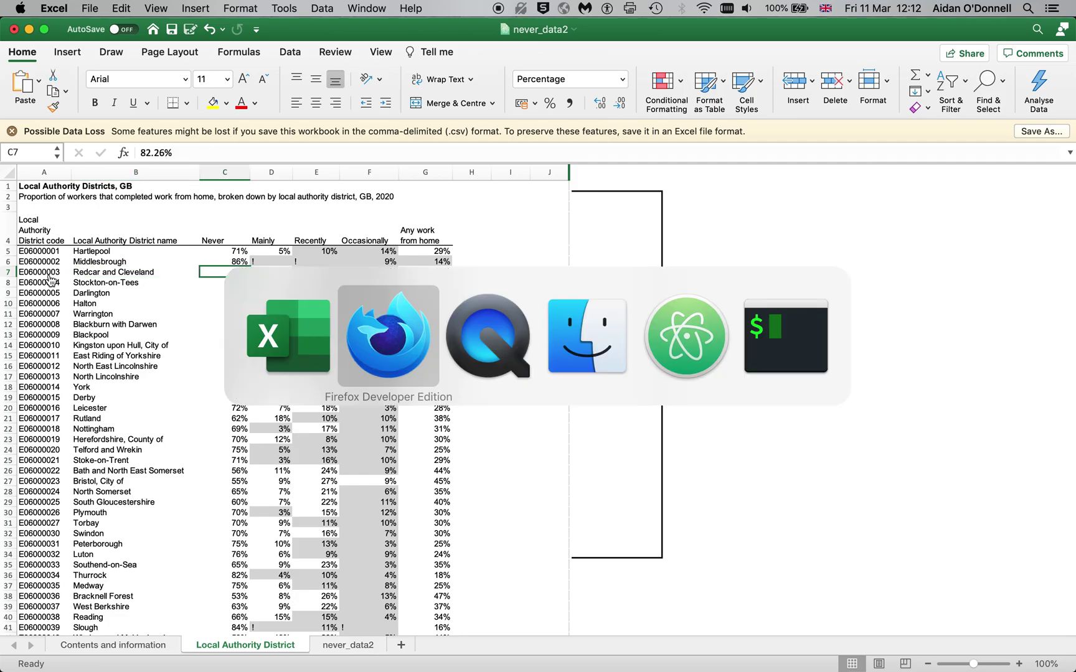
{"action": "scroll", "coordinate": [76, 352], "scroll_direction": "down", "scroll_amount": 5}
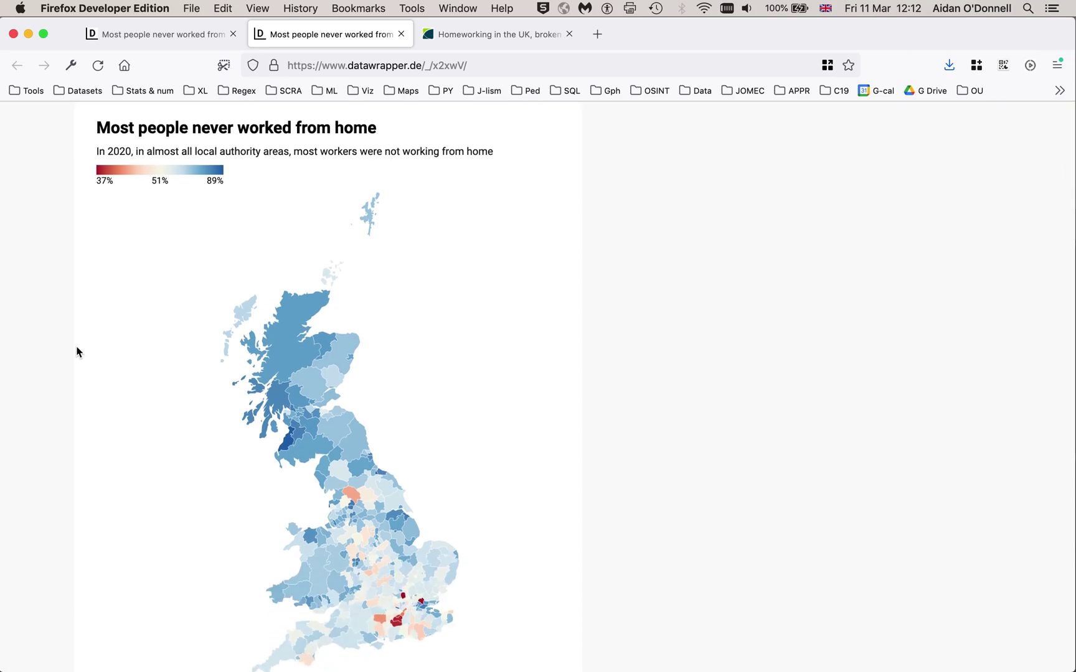
Examine the published map's tooltips for areas such as Perth and Kinross, Craven, Rushcliffe and Hambleton, and look over the source credits below the map
{"action": "scroll", "coordinate": [77, 351], "scroll_direction": "down", "scroll_amount": 2}
{"action": "mouse_move", "coordinate": [295, 286]}
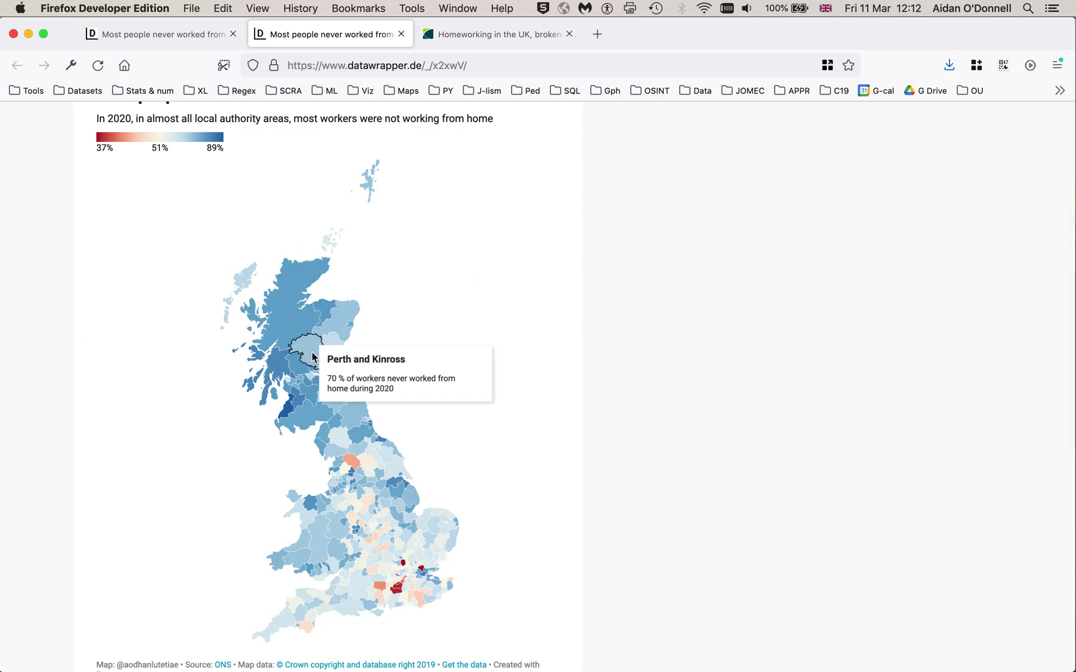
{"action": "mouse_move", "coordinate": [311, 418]}
{"action": "mouse_move", "coordinate": [356, 411]}
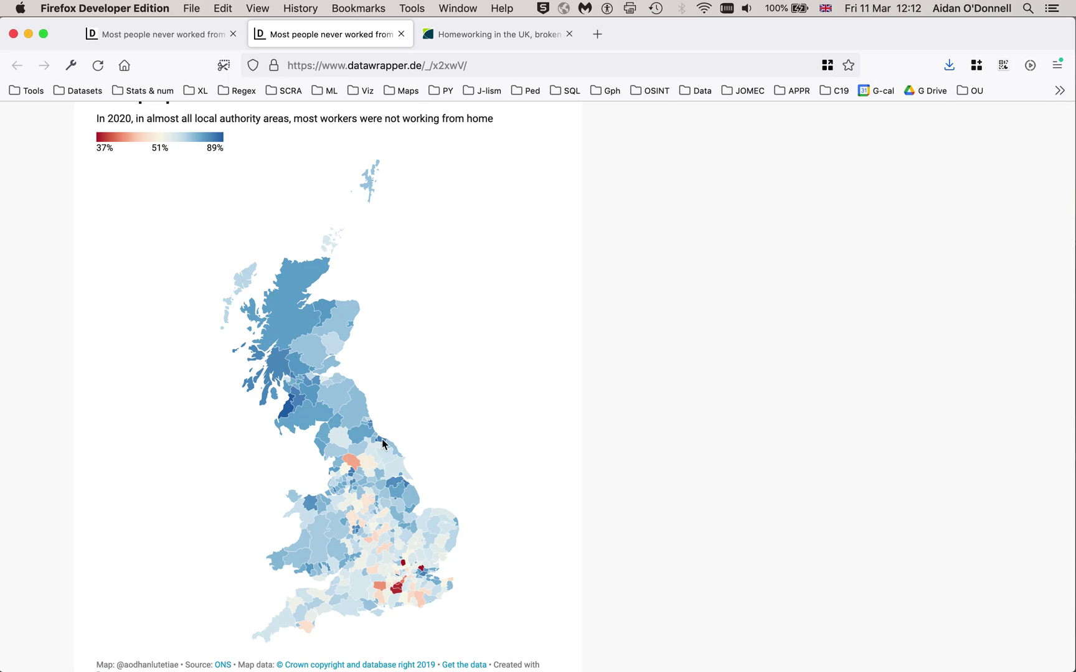
{"action": "mouse_move", "coordinate": [348, 466]}
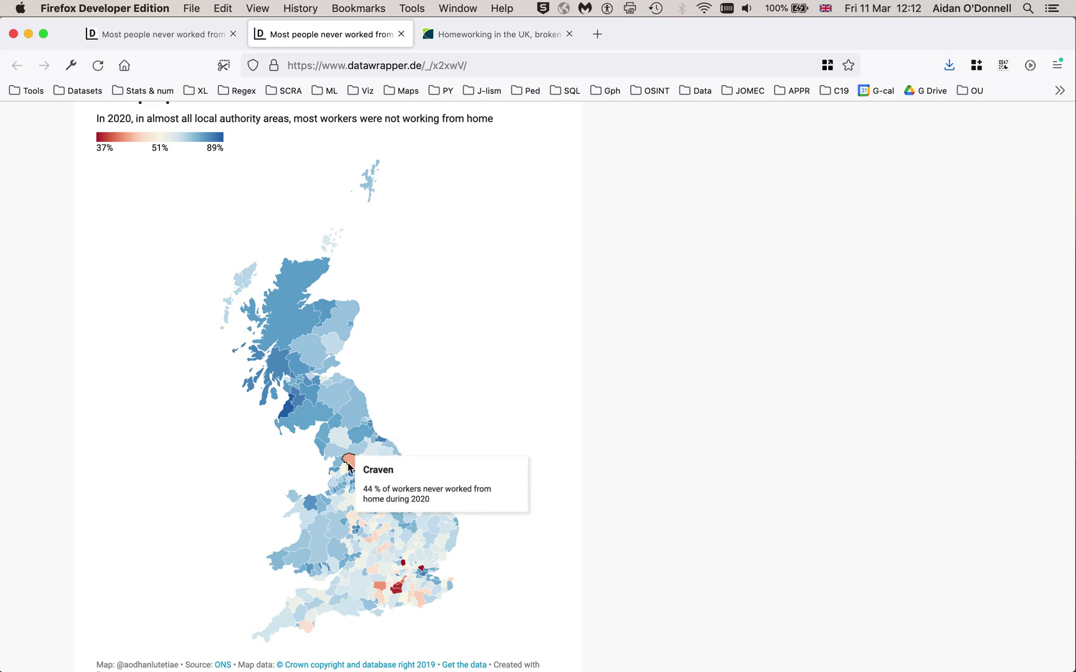
{"action": "mouse_move", "coordinate": [385, 518]}
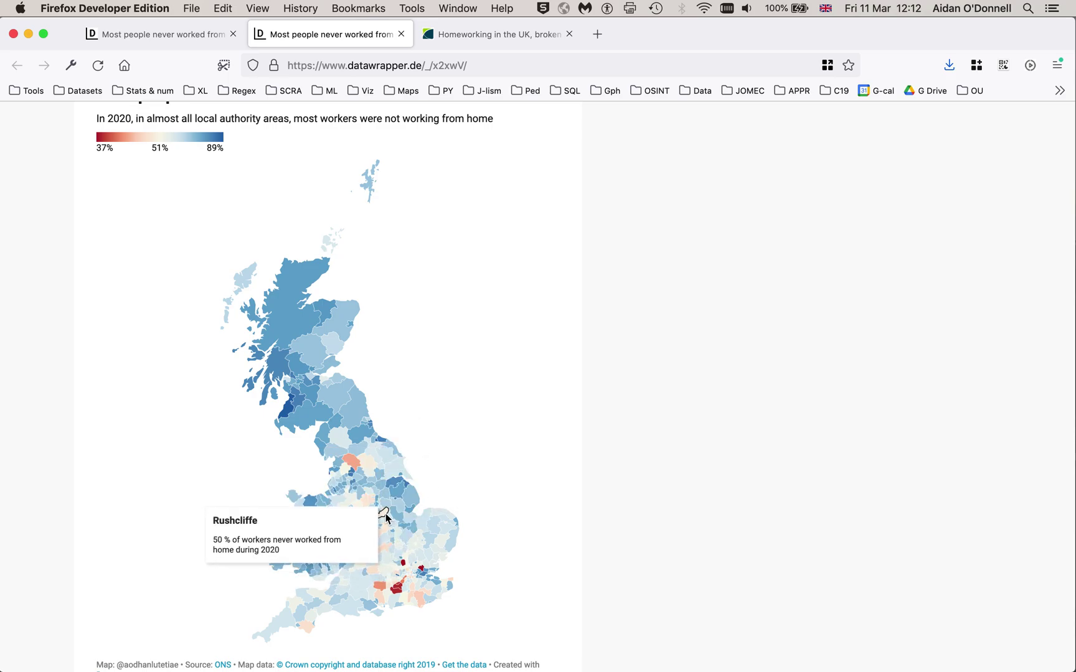
{"action": "mouse_move", "coordinate": [369, 439]}
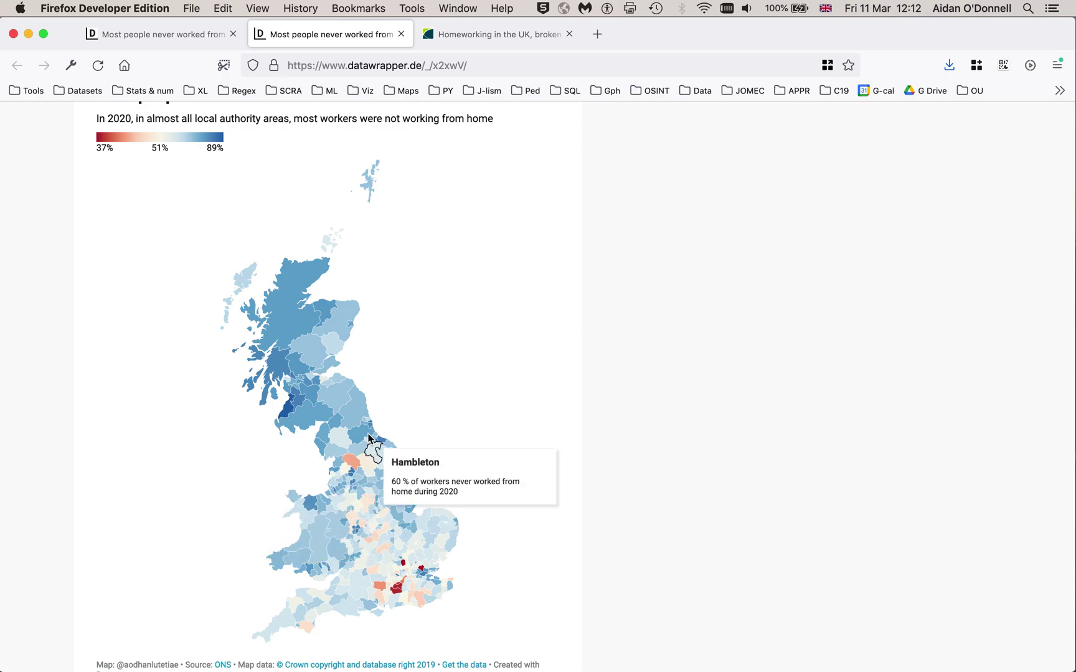
{"action": "mouse_move", "coordinate": [354, 324]}
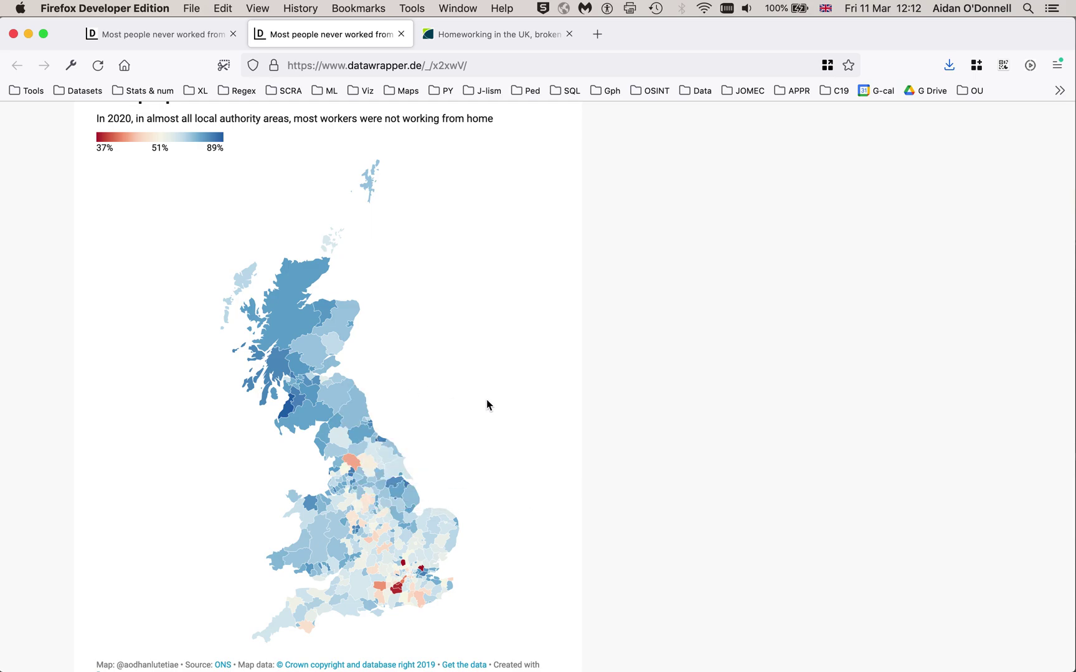
{"action": "scroll", "coordinate": [489, 405], "scroll_direction": "down", "scroll_amount": 5}
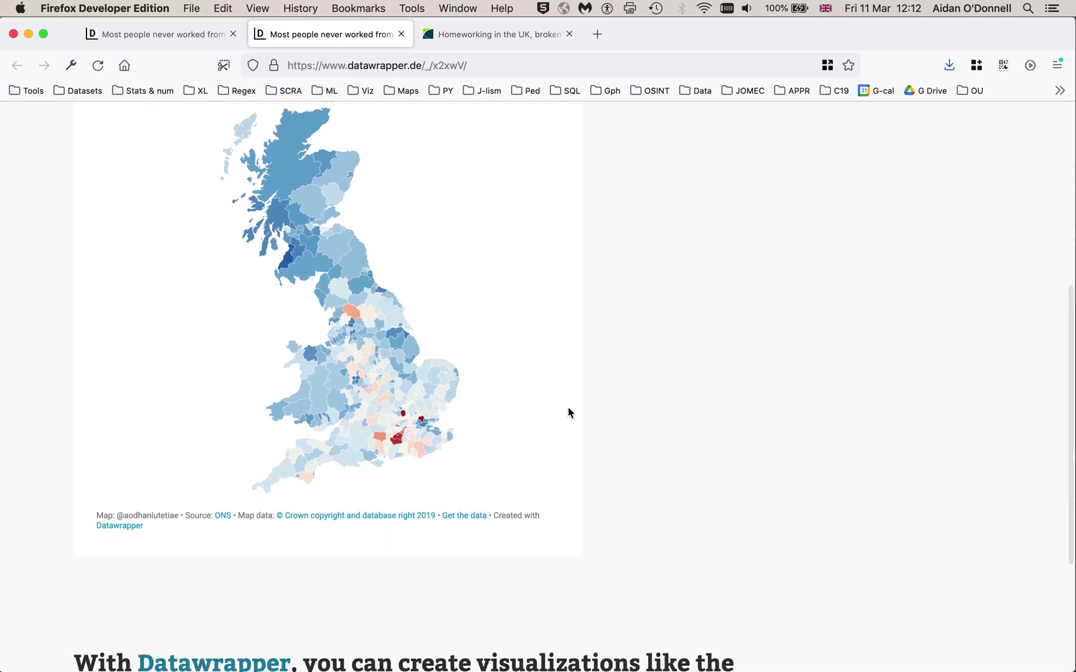
{"action": "scroll", "coordinate": [635, 435], "scroll_direction": "down", "scroll_amount": 3}
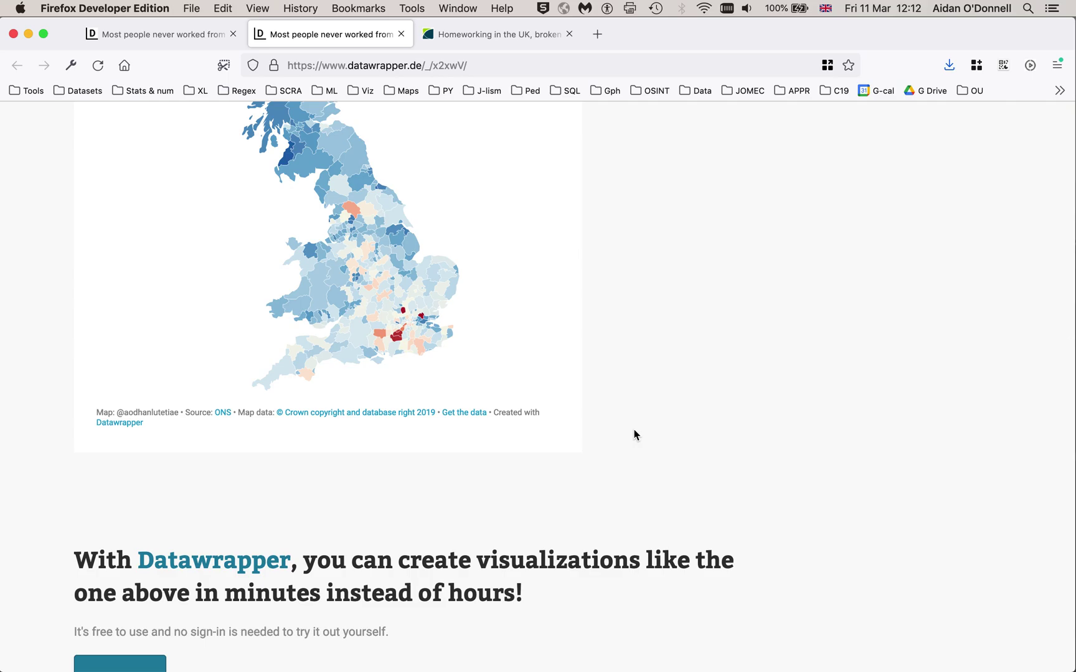
{"action": "scroll", "coordinate": [634, 434], "scroll_direction": "up", "scroll_amount": 10}
Switch to Excel, stop the screen recording in QuickTime Player and name the recording file map.mov
{"action": "key", "text": "super+Tab"}
{"action": "key", "text": "super+Tab"}
{"action": "key", "text": "super+ctrl+Escape"}
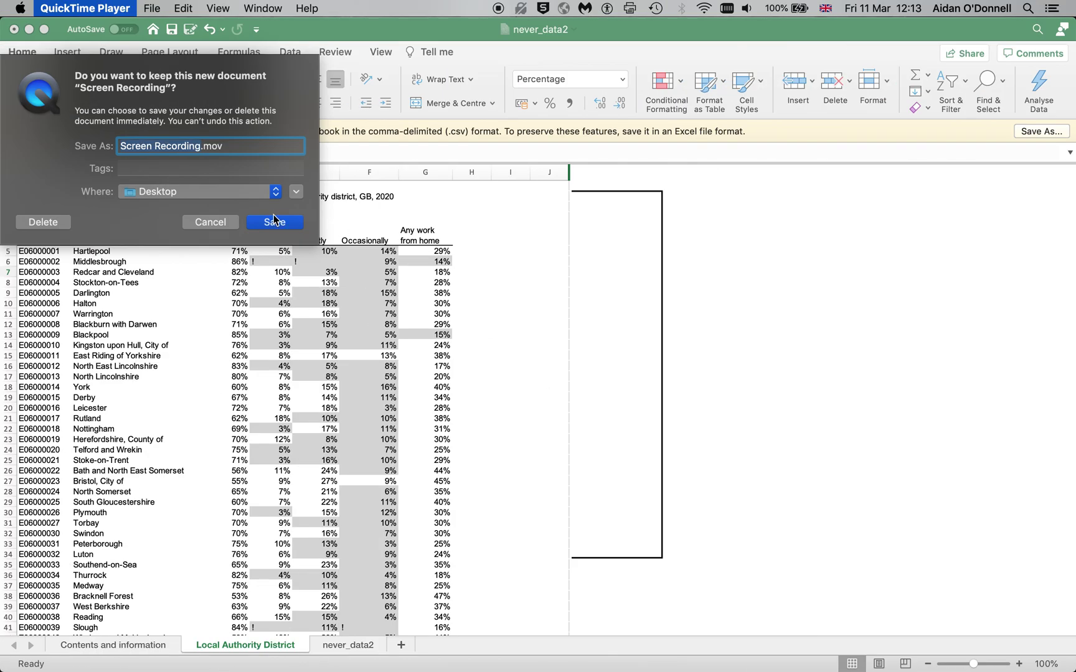
{"action": "type", "text": "map"}
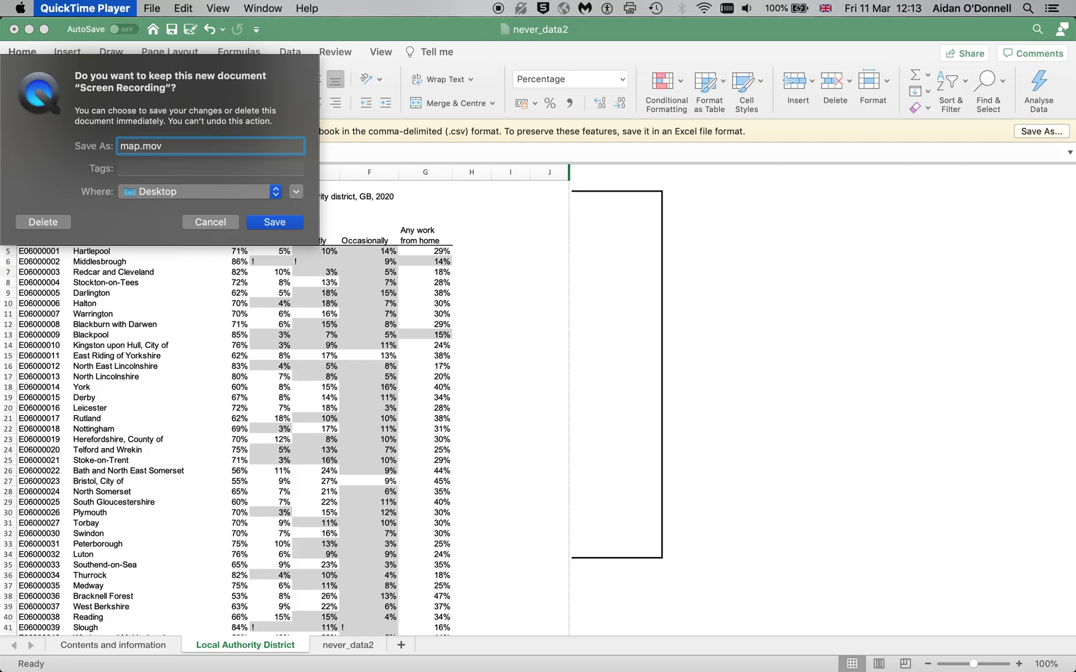